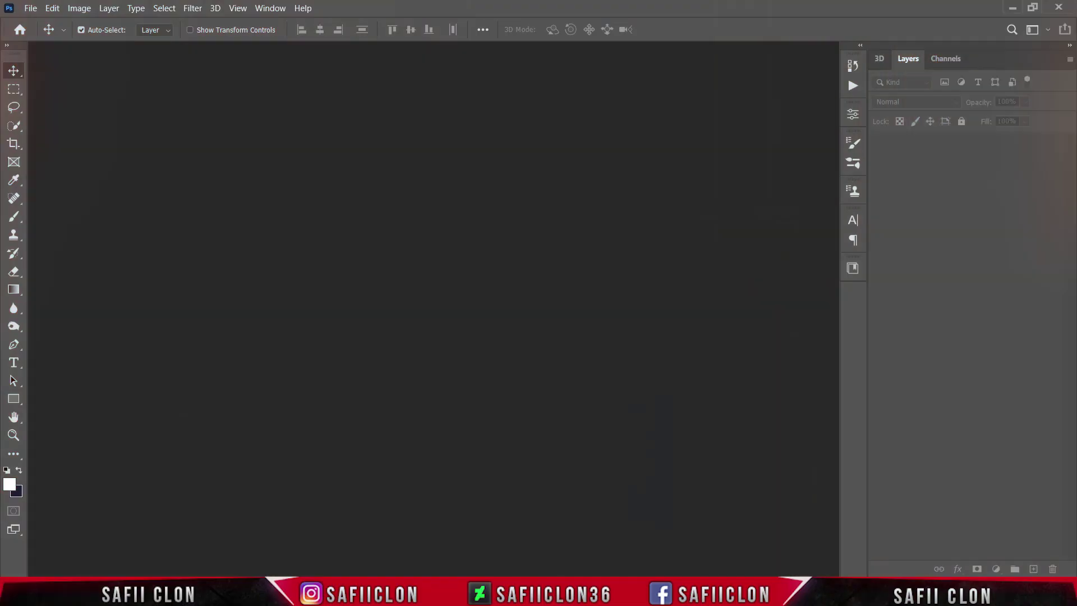
# Step: Open the second folder-B photo, the woman against a cloudy mountain sky
pyautogui.click(30, 9)
pyautogui.click(64, 35)
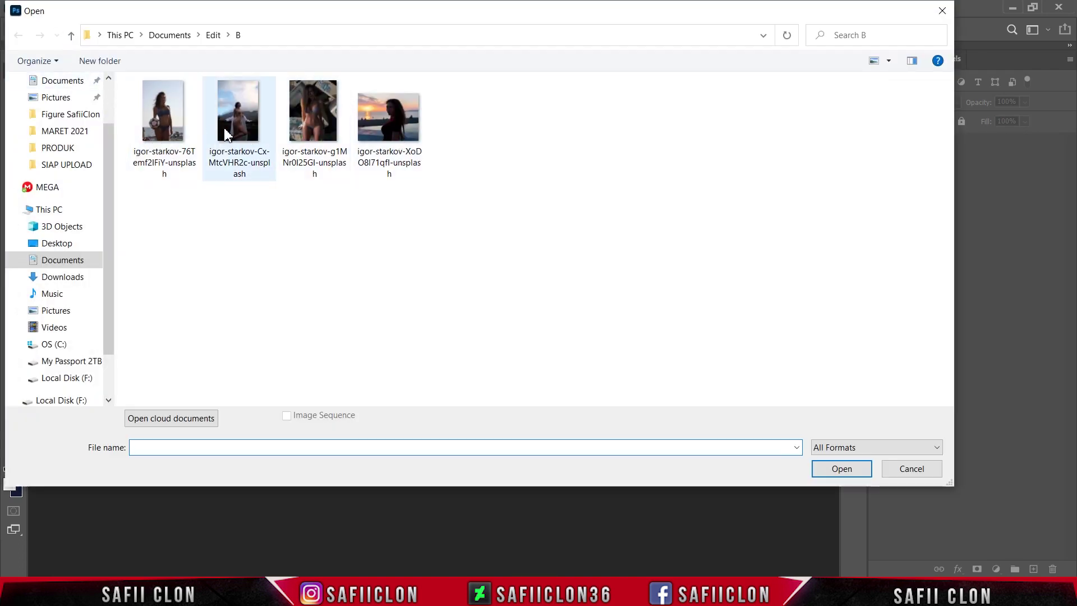
pyautogui.click(251, 108)
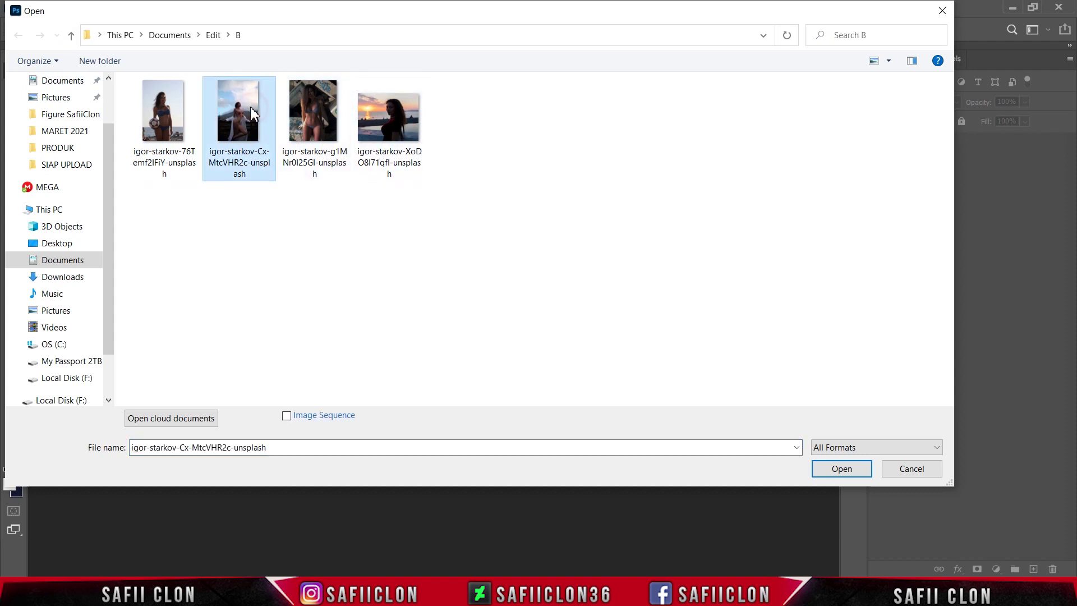
pyautogui.click(856, 474)
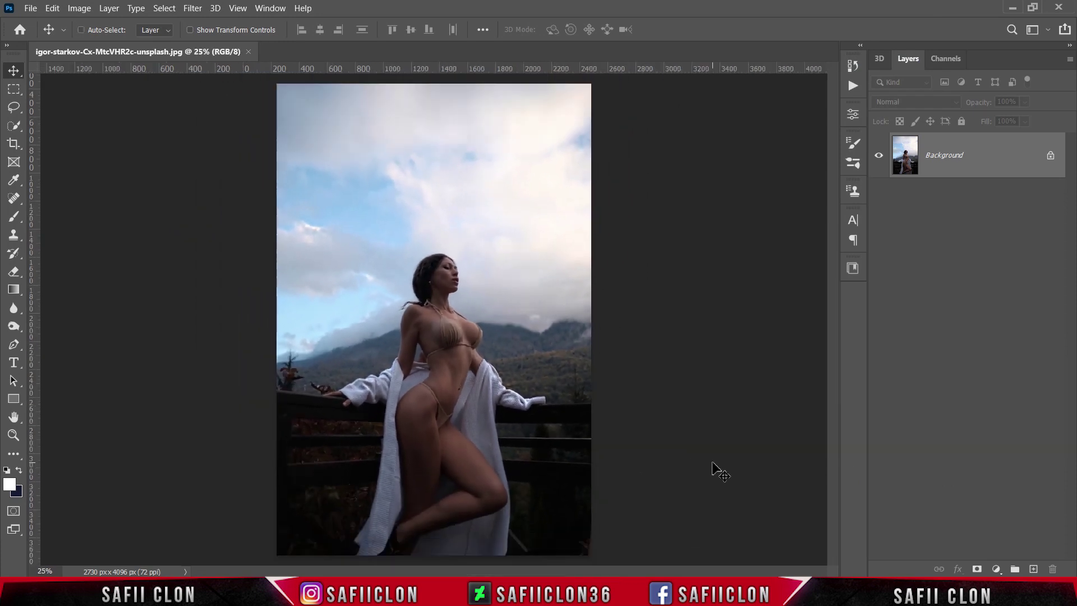
# Step: Unlock the Background layer and duplicate it as a layer named EDIT
pyautogui.click(1050, 159)
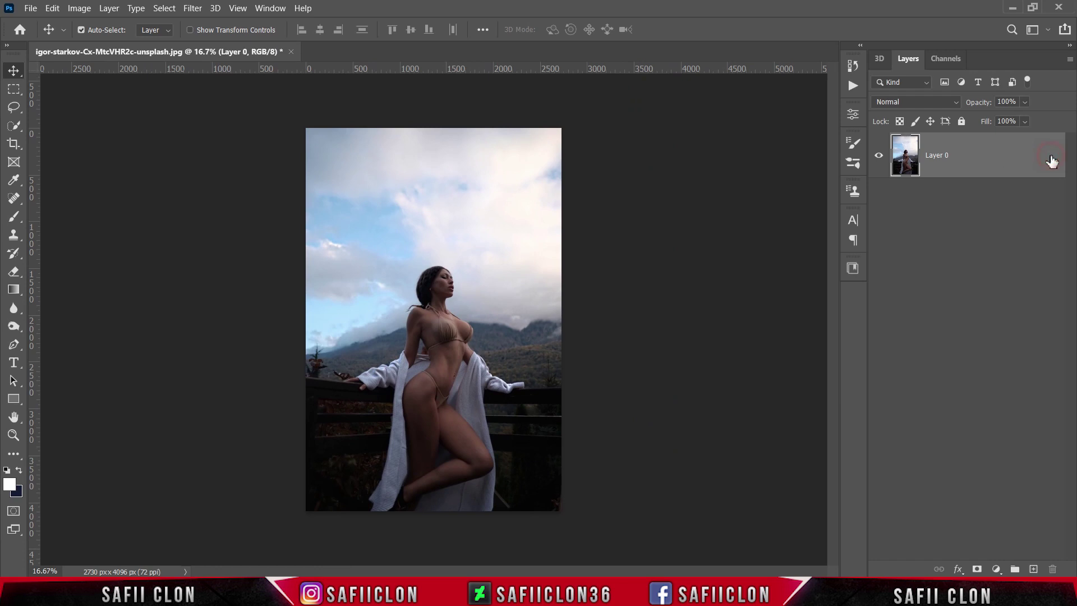
pyautogui.rightClick(998, 154)
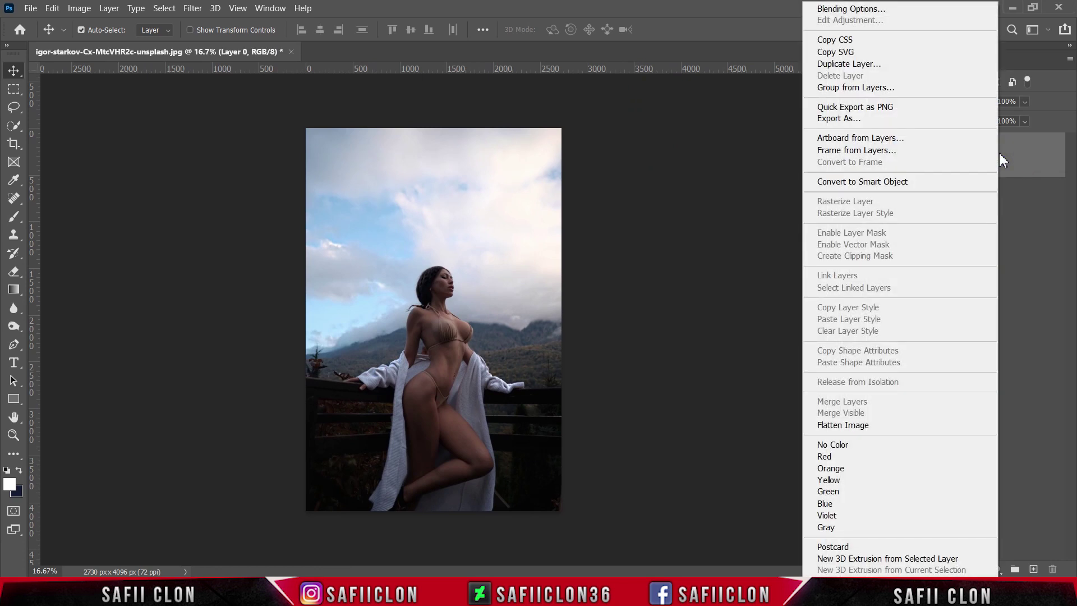
pyautogui.click(834, 67)
pyautogui.click(657, 160)
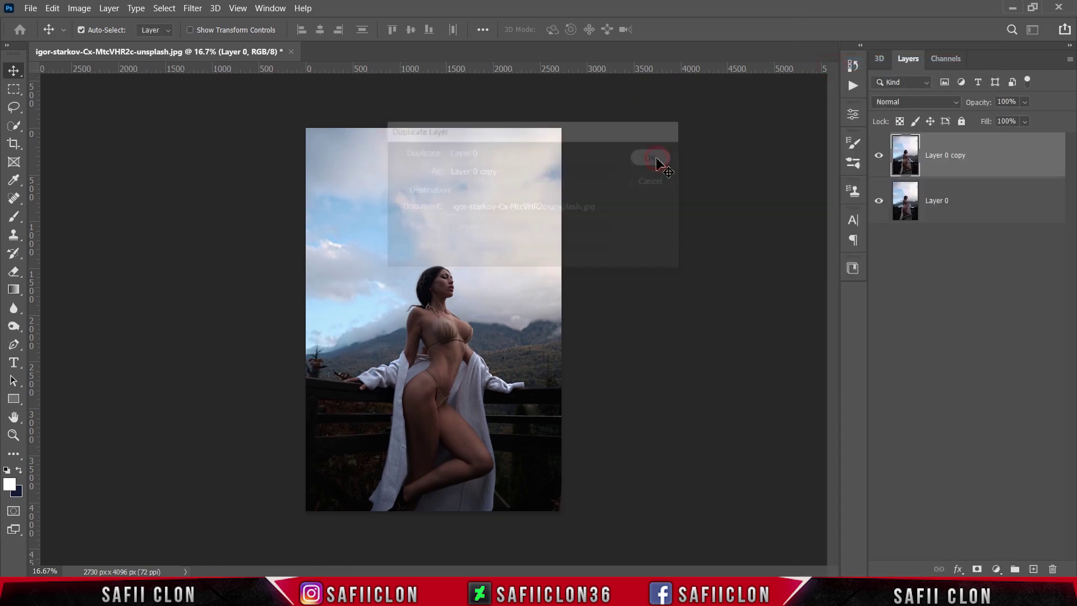
pyautogui.doubleClick(944, 157)
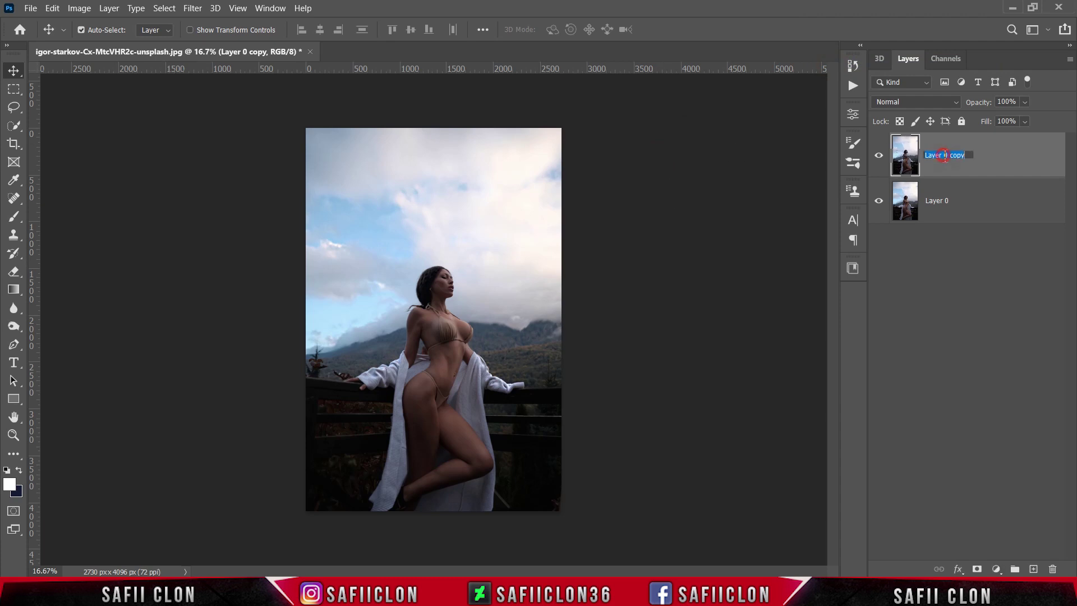
pyautogui.write('EDIT')
pyautogui.click(980, 162)
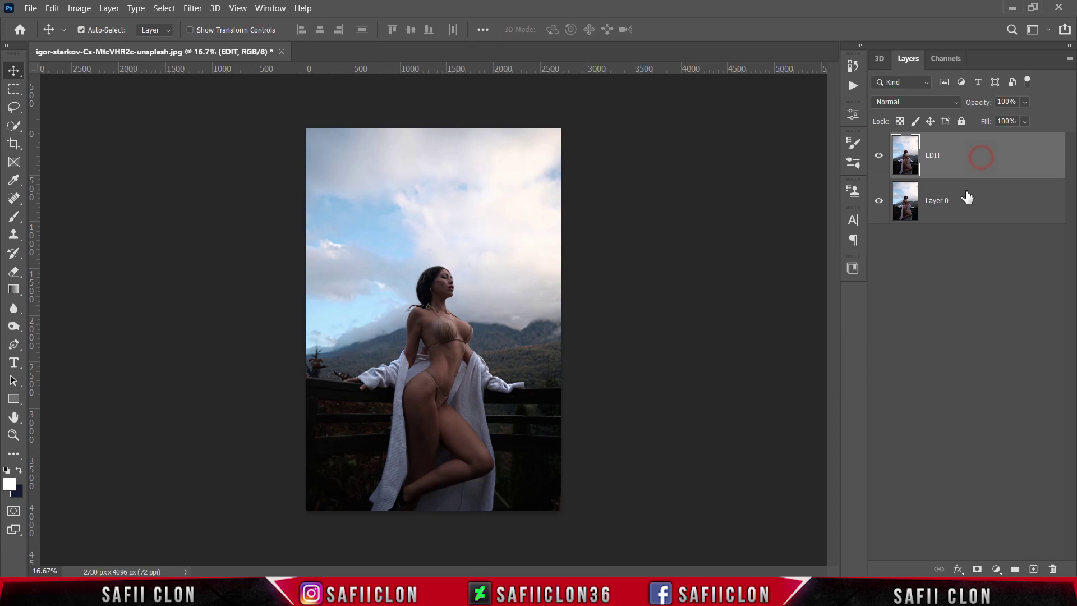
# Step: Rename the bottom layer ORIGINAL and hide it
pyautogui.click(935, 205)
pyautogui.doubleClick(935, 202)
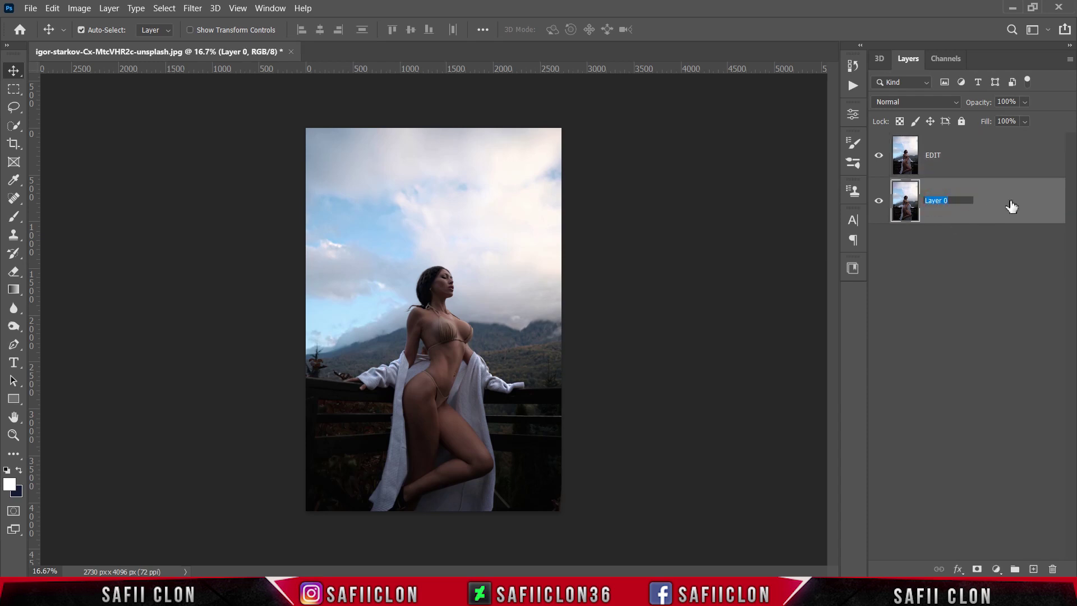
pyautogui.write('ORIGINAL')
pyautogui.press('Return')
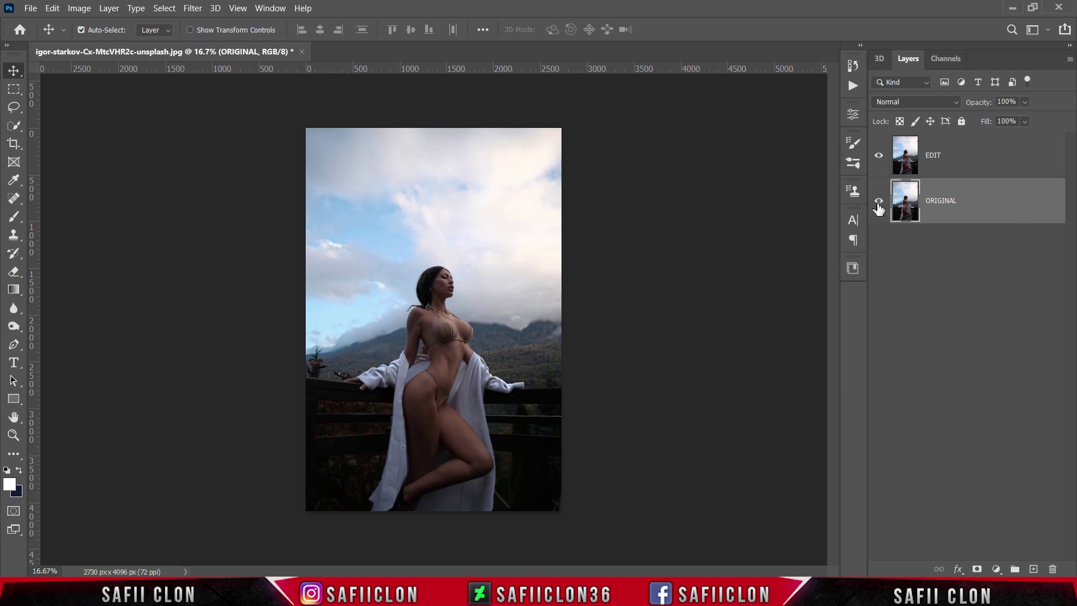
pyautogui.click(878, 207)
# Step: Convert the EDIT layer to a Smart Object
pyautogui.click(964, 160)
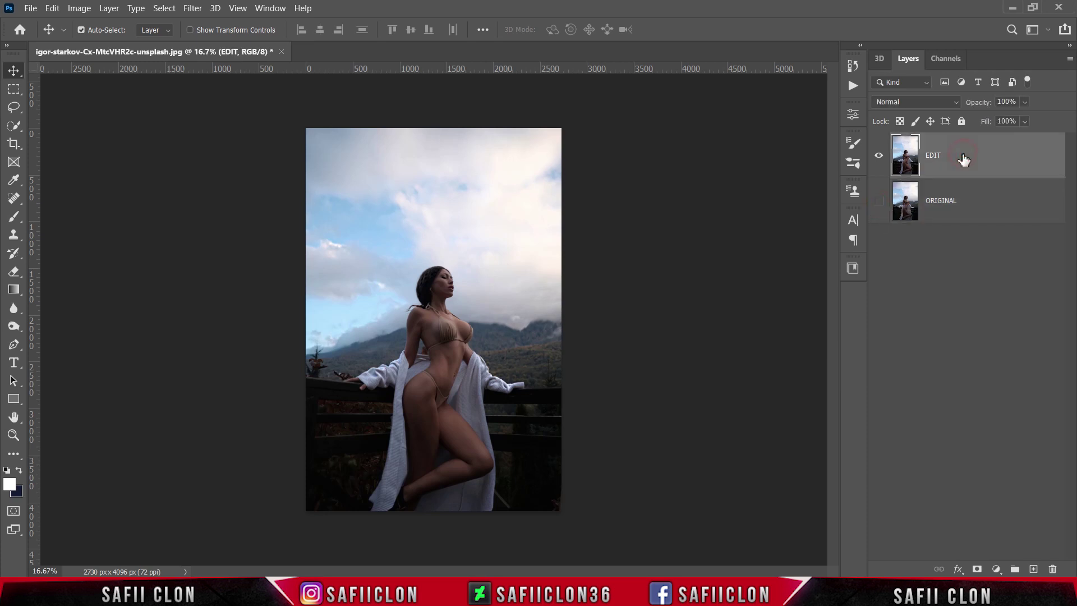
pyautogui.rightClick(963, 156)
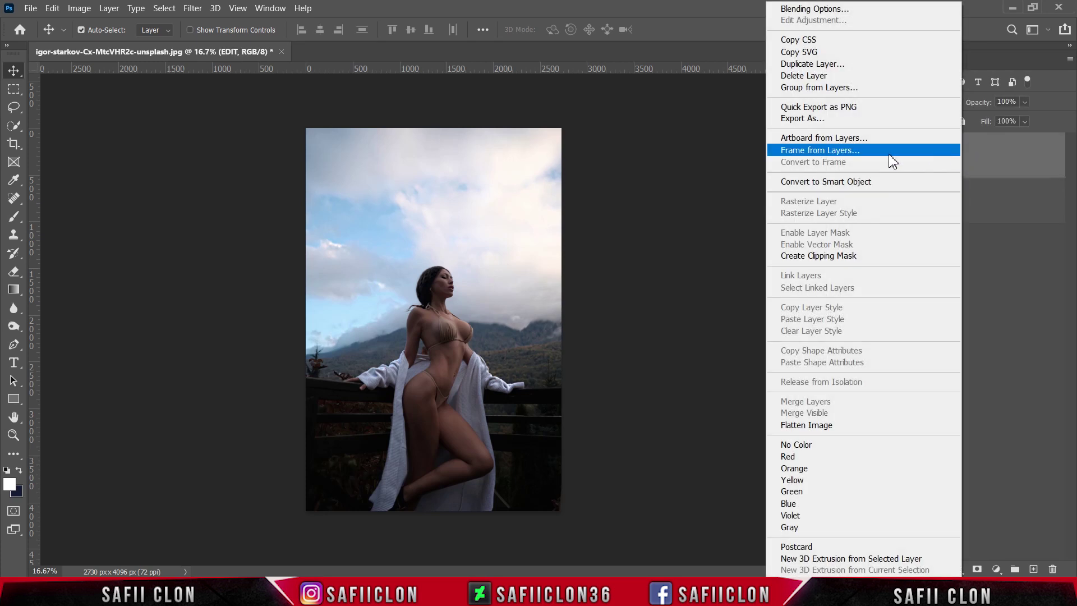
pyautogui.click(812, 182)
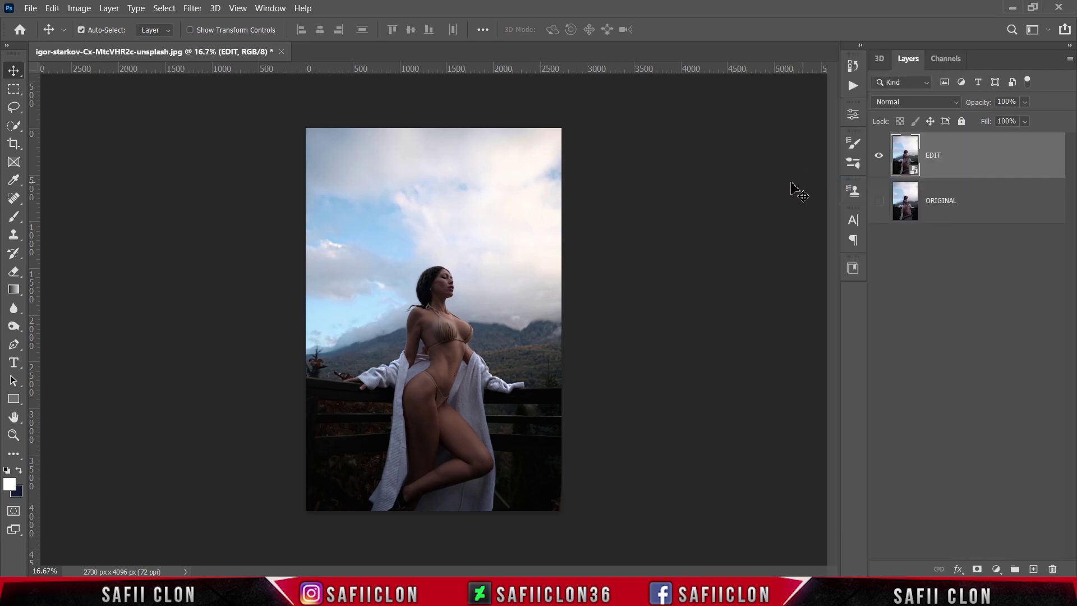
# Step: Apply the Camera Raw Filter to EDIT with Temperature -3 and Exposure +0.20
pyautogui.click(193, 9)
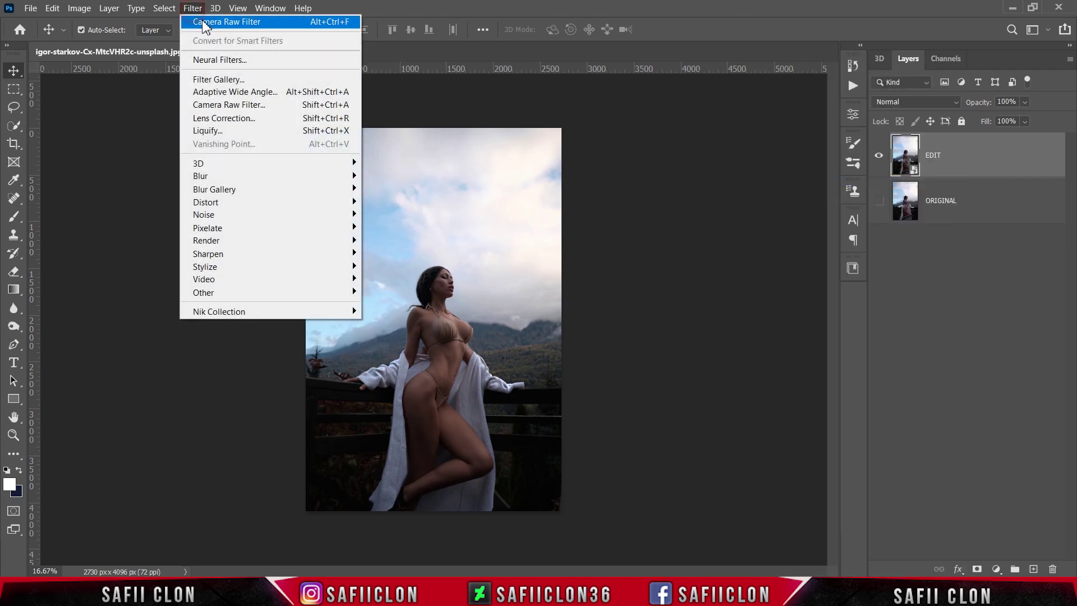
pyautogui.click(249, 106)
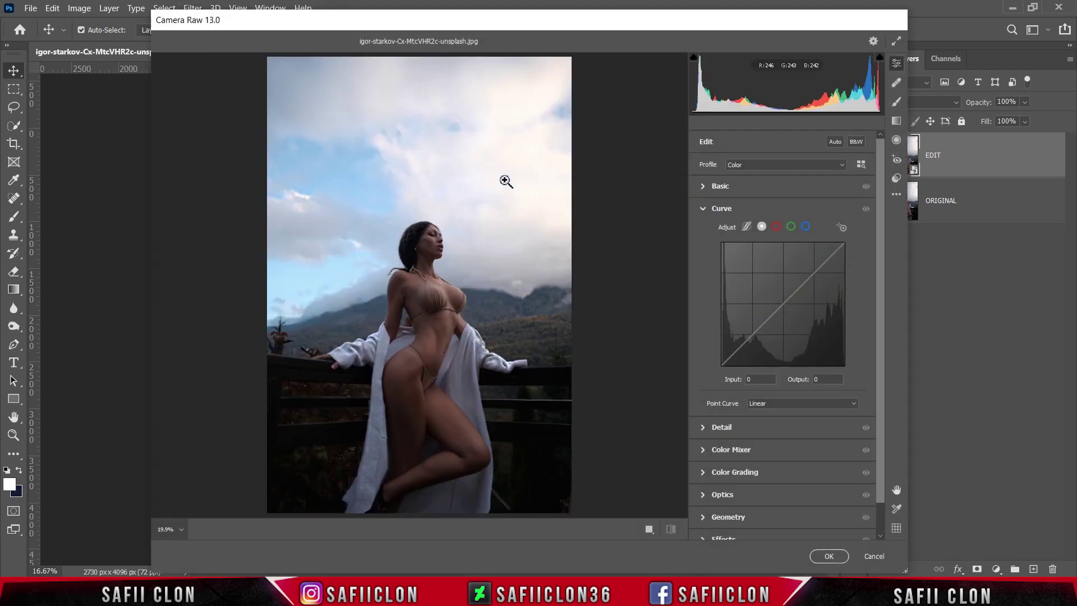
pyautogui.click(722, 187)
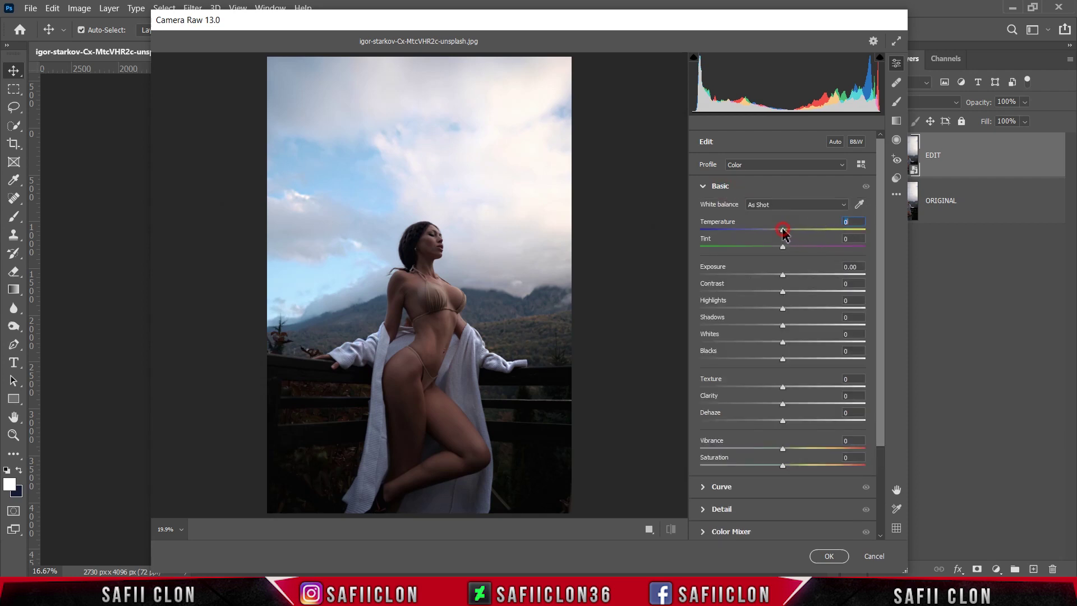
pyautogui.moveTo(782, 230); pyautogui.dragTo(780, 230)
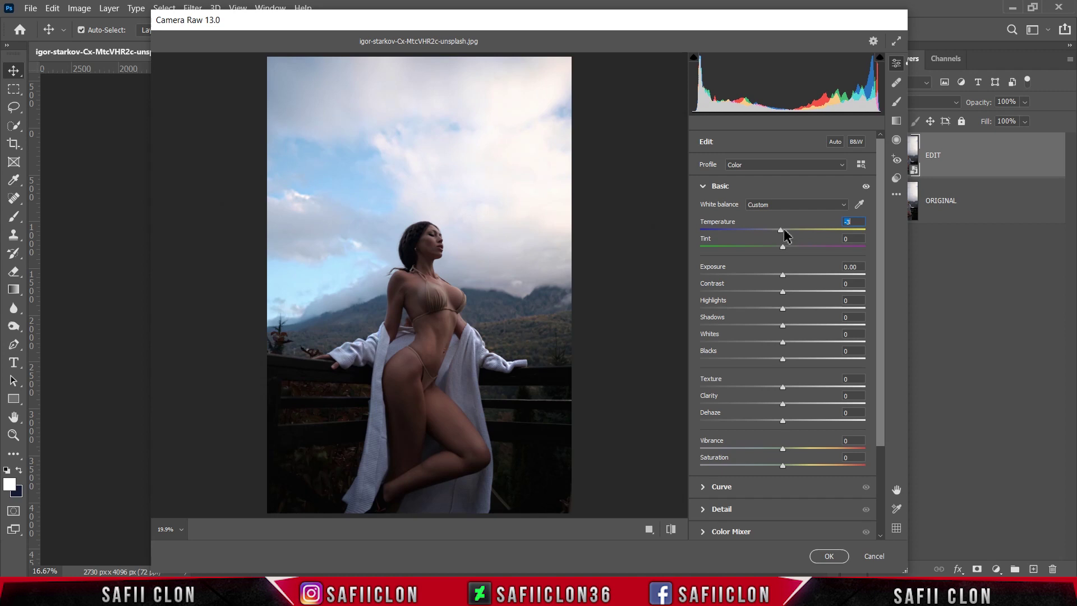
pyautogui.moveTo(783, 275); pyautogui.dragTo(787, 277)
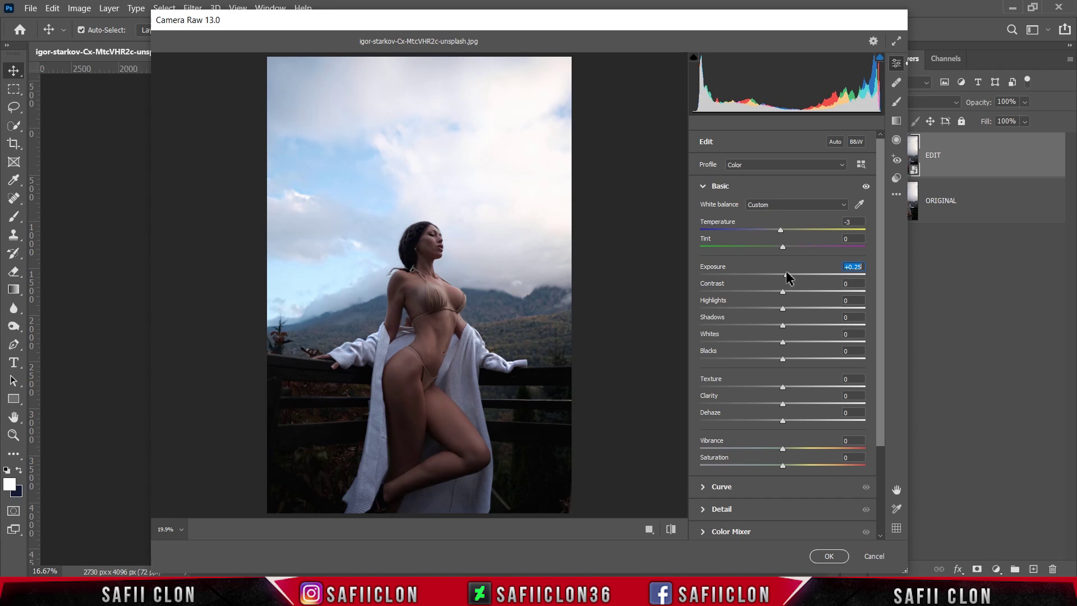
pyautogui.moveTo(786, 273); pyautogui.dragTo(784, 273)
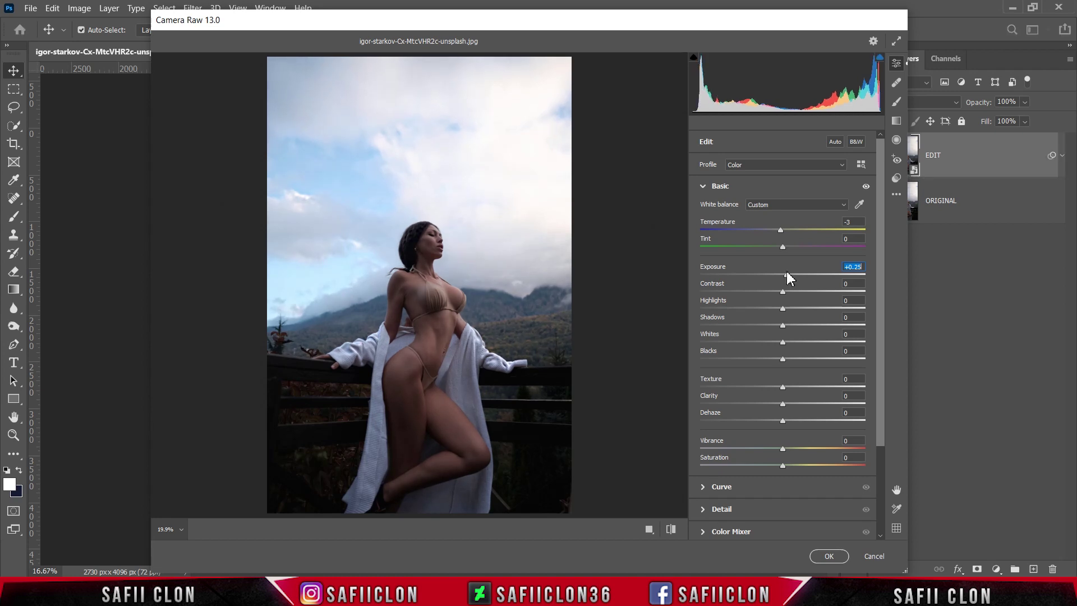
pyautogui.moveTo(785, 276); pyautogui.dragTo(791, 276)
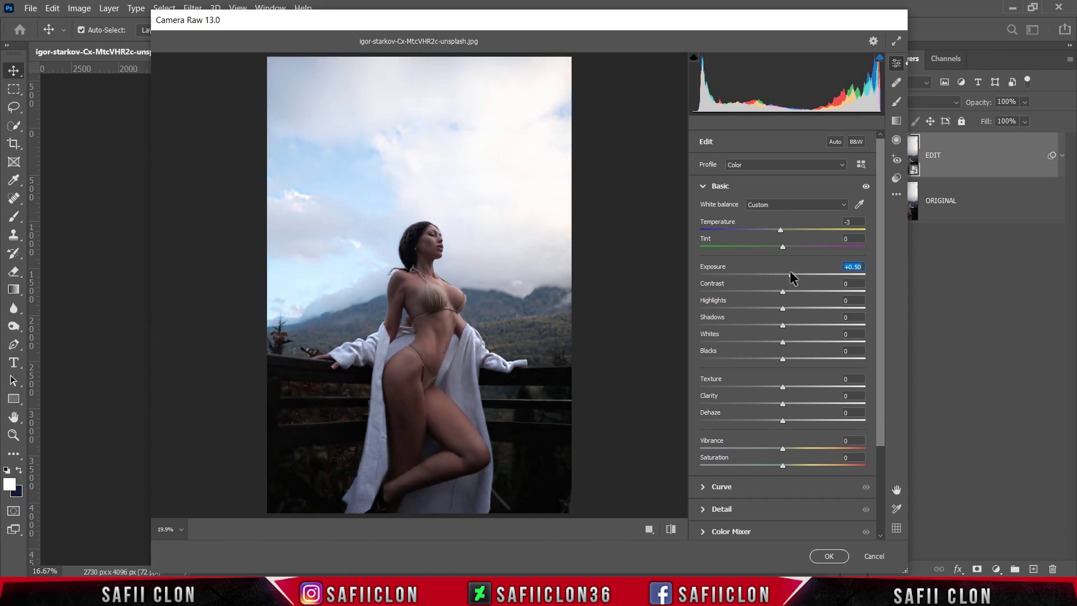
pyautogui.doubleClick(791, 275)
pyautogui.moveTo(783, 274); pyautogui.dragTo(786, 275)
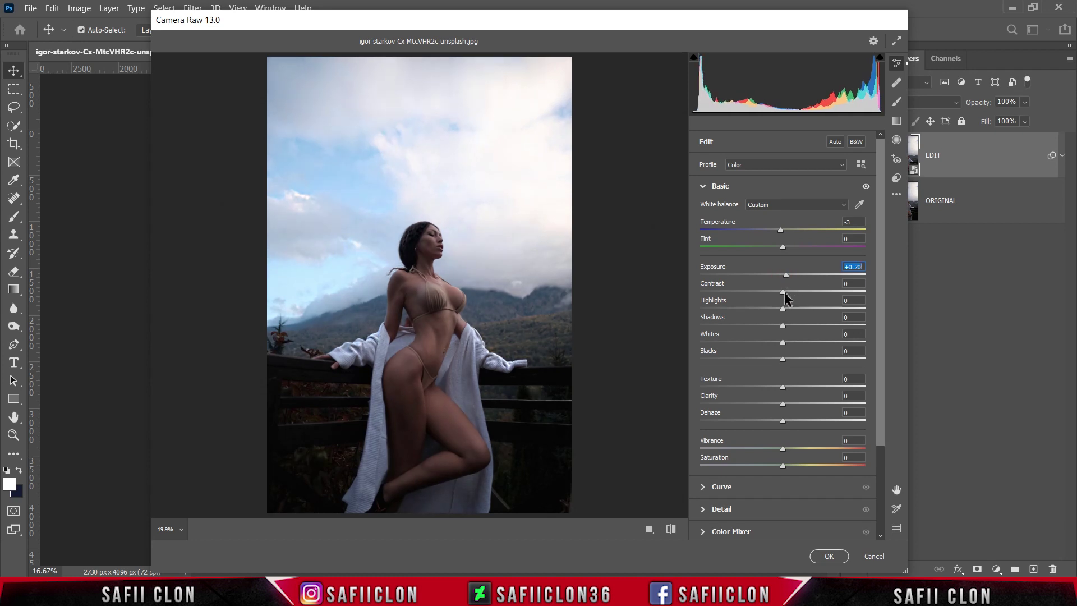
# Step: Set Contrast -20, Highlights -66, Shadows +58, Whites -82, Blacks +5, Clarity +10, Vibrance +10, Saturation +22
pyautogui.moveTo(783, 291); pyautogui.dragTo(767, 291)
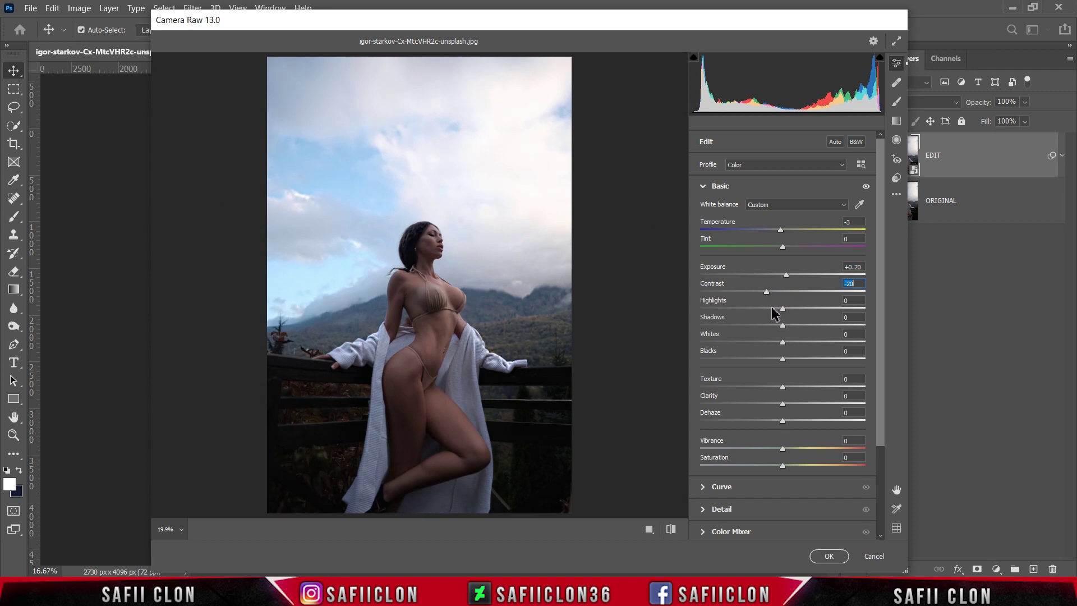
pyautogui.moveTo(783, 310)
pyautogui.mouseDown()
pyautogui.moveTo(784, 321)
pyautogui.moveTo(729, 317)
pyautogui.moveTo(784, 329)
pyautogui.moveTo(832, 323)
pyautogui.mouseUp()
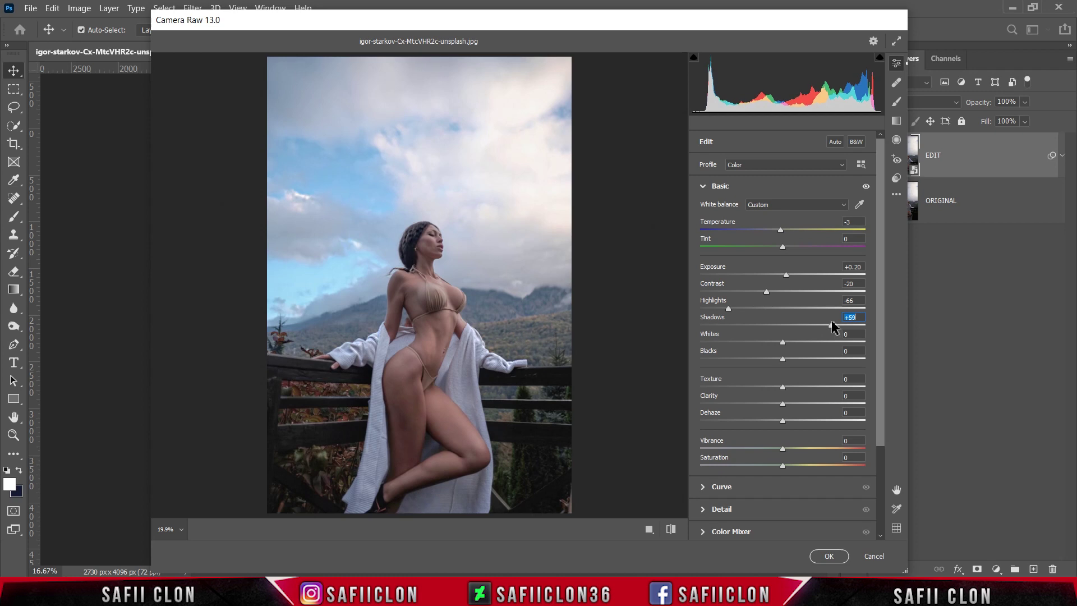
pyautogui.moveTo(832, 324); pyautogui.dragTo(716, 342)
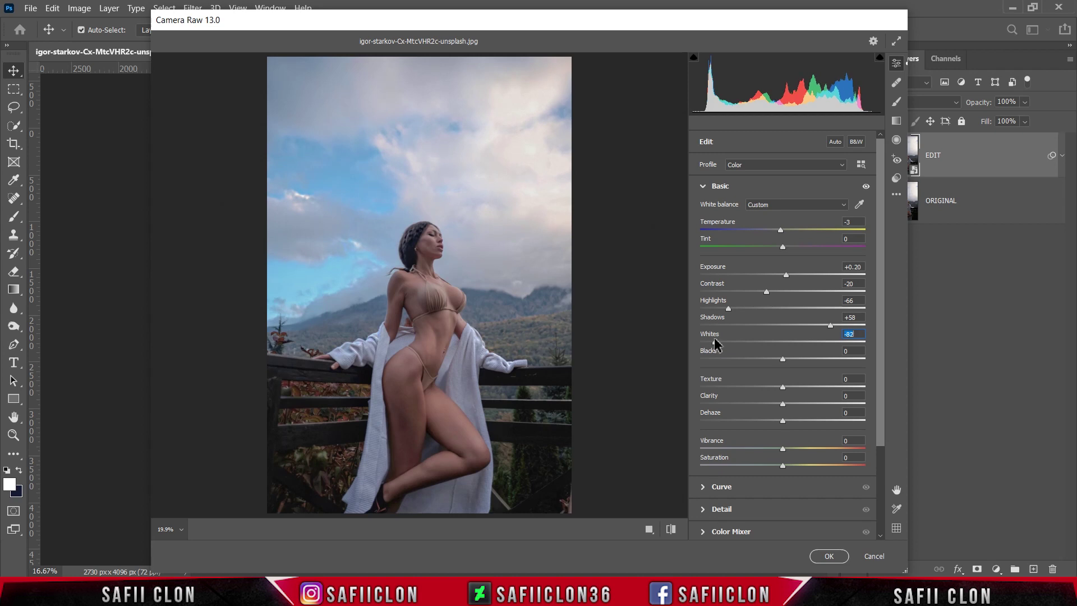
pyautogui.moveTo(784, 358); pyautogui.dragTo(788, 358)
pyautogui.moveTo(782, 404); pyautogui.dragTo(796, 410)
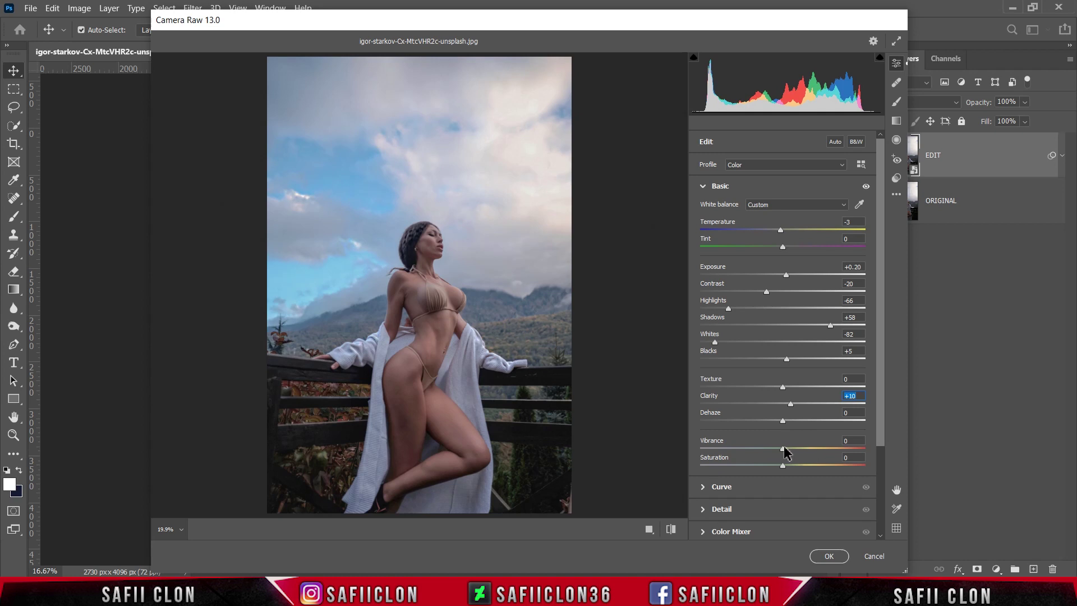
pyautogui.moveTo(783, 448); pyautogui.dragTo(787, 449)
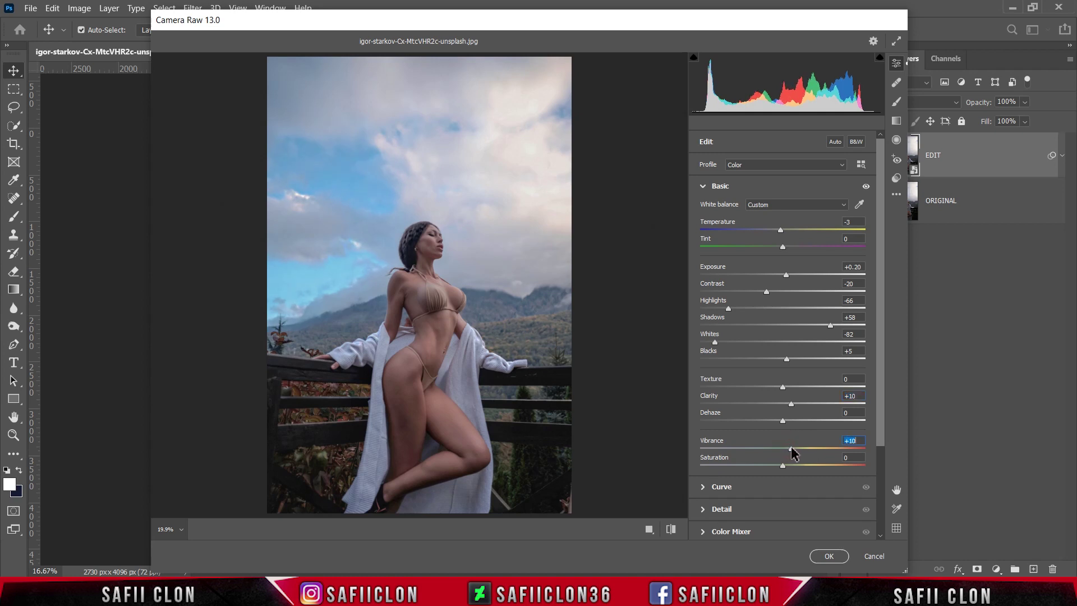
pyautogui.moveTo(783, 466); pyautogui.dragTo(804, 466)
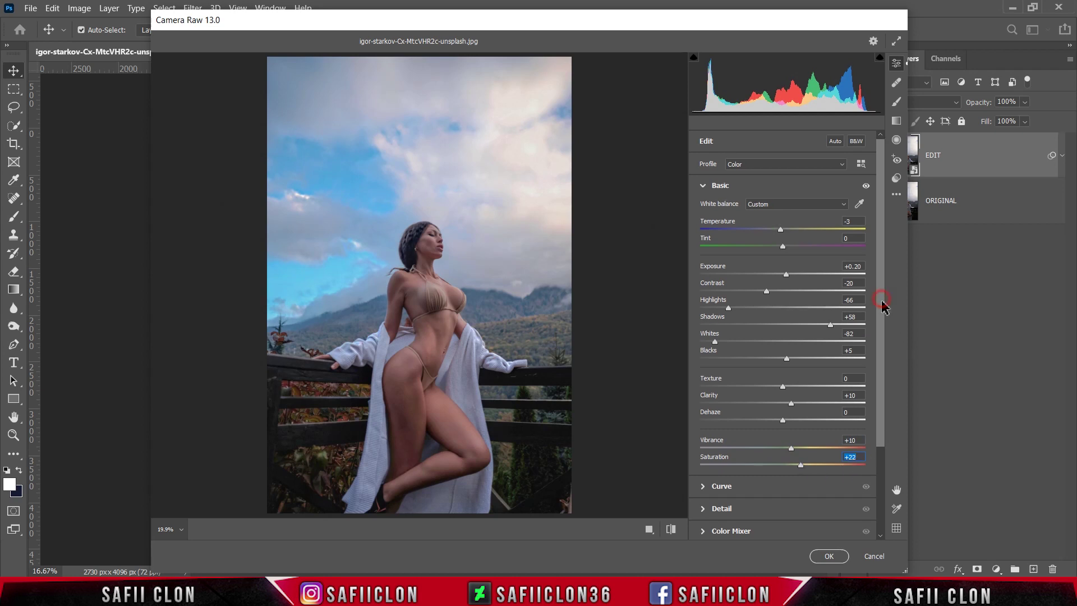
pyautogui.moveTo(883, 302); pyautogui.dragTo(886, 399)
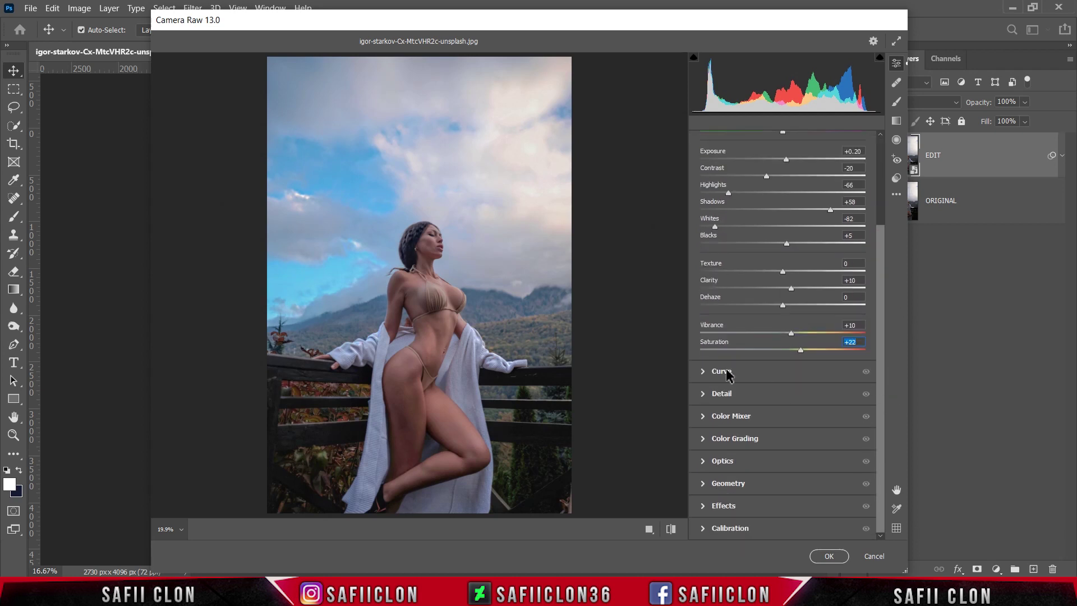
# Step: Add a midtone curve point at input 130, output 125
pyautogui.click(736, 375)
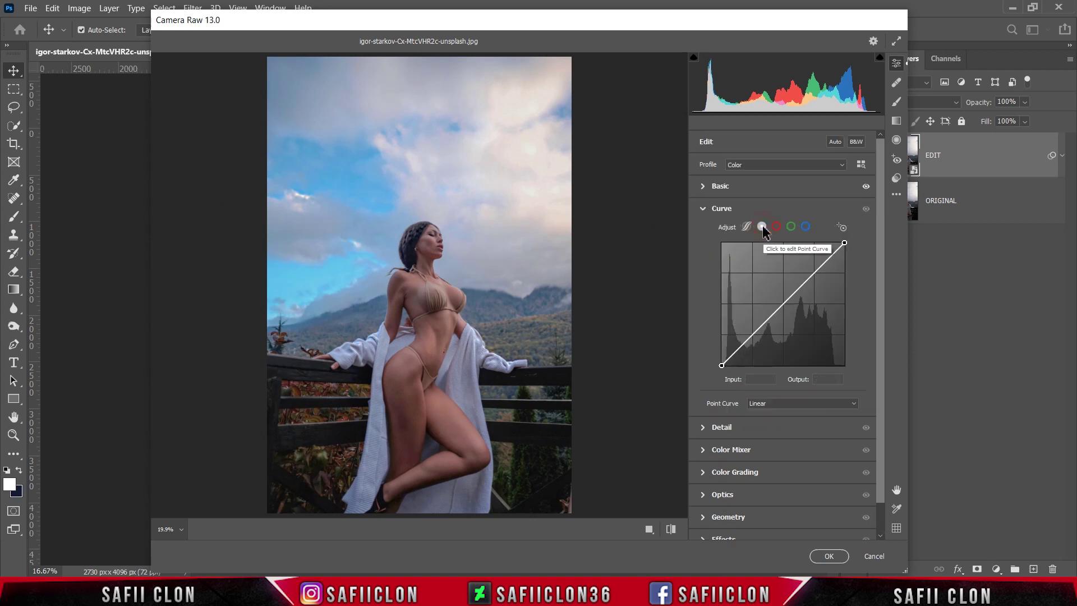
pyautogui.click(783, 302)
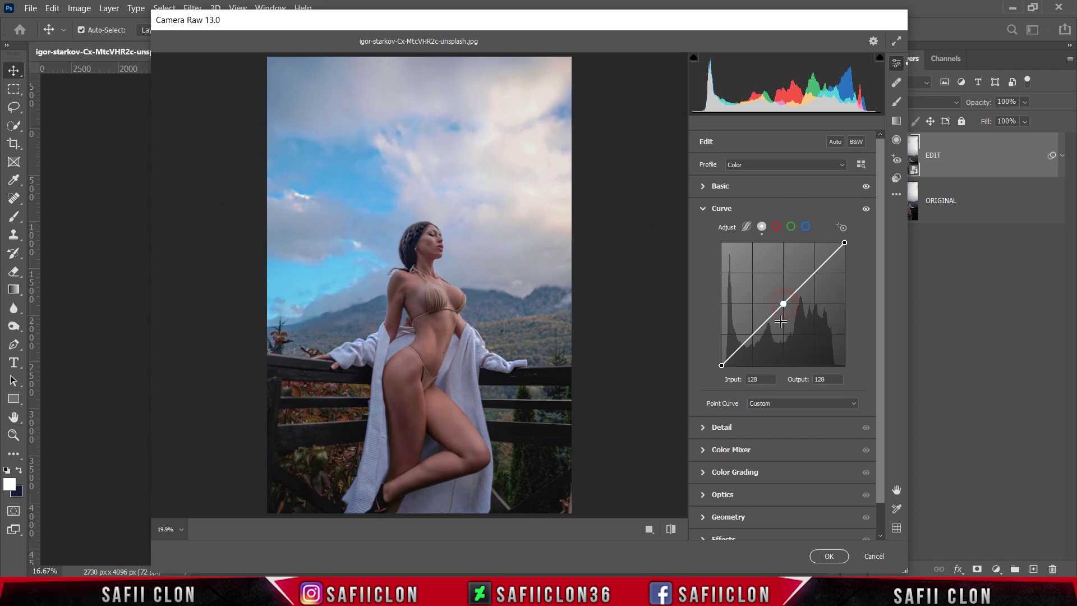
pyautogui.doubleClick(764, 380)
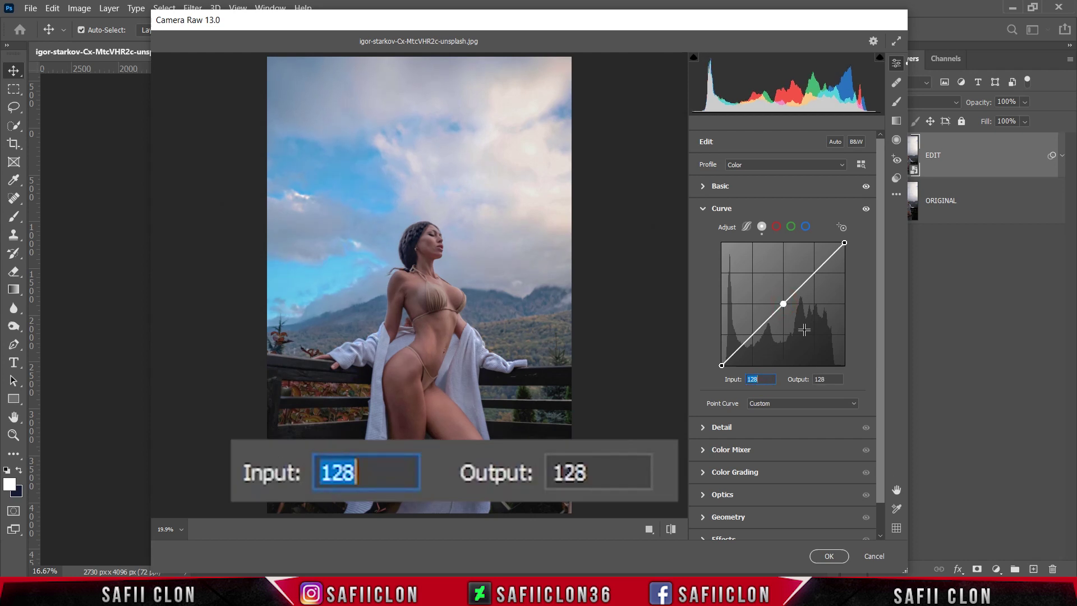
pyautogui.write('130')
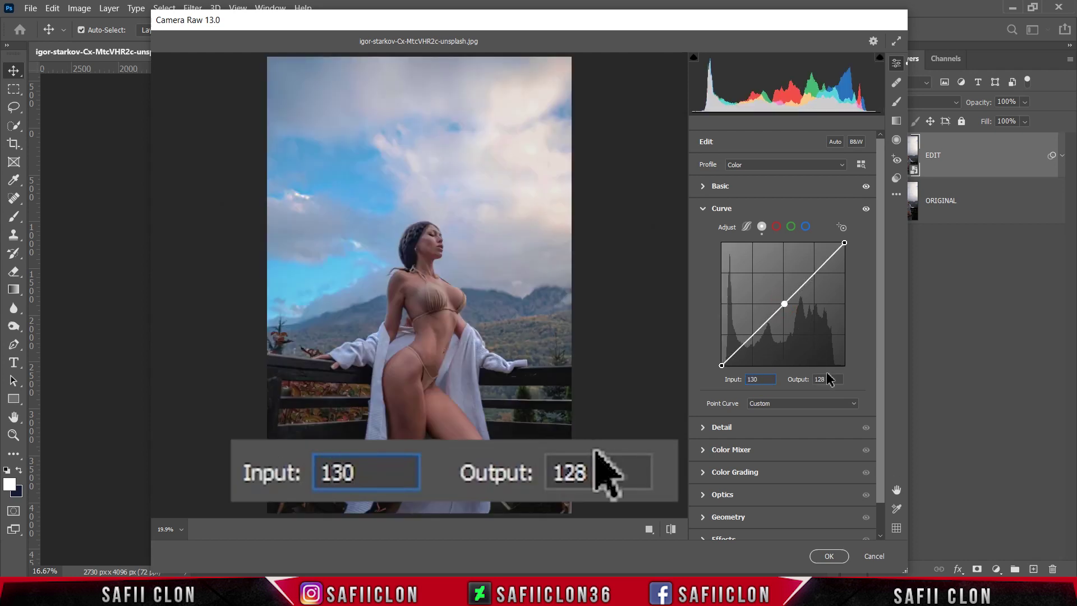
pyautogui.doubleClick(821, 379)
pyautogui.write('12')
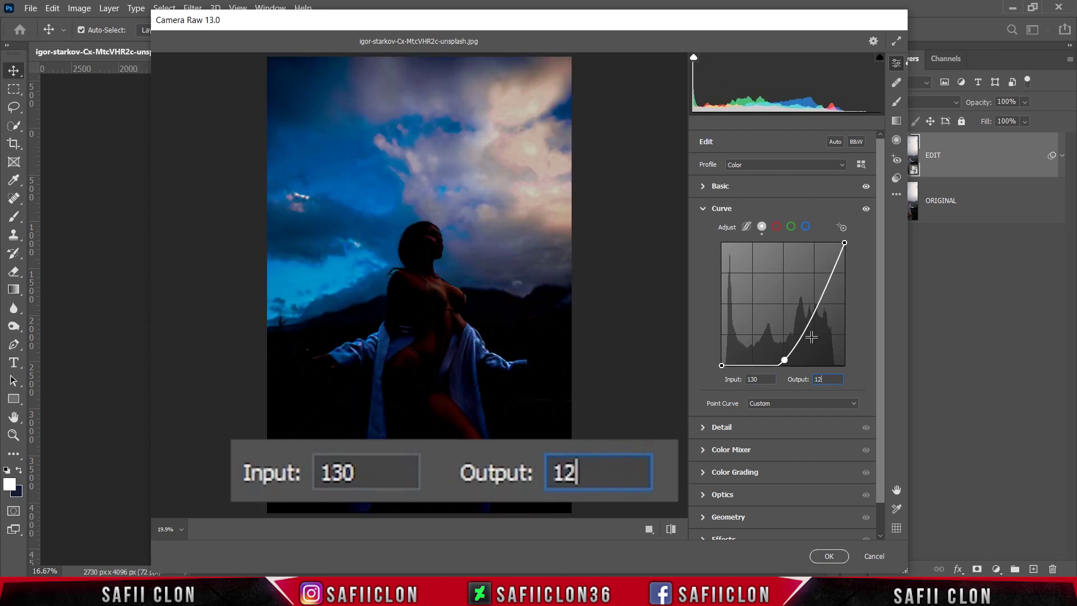
pyautogui.write('5')
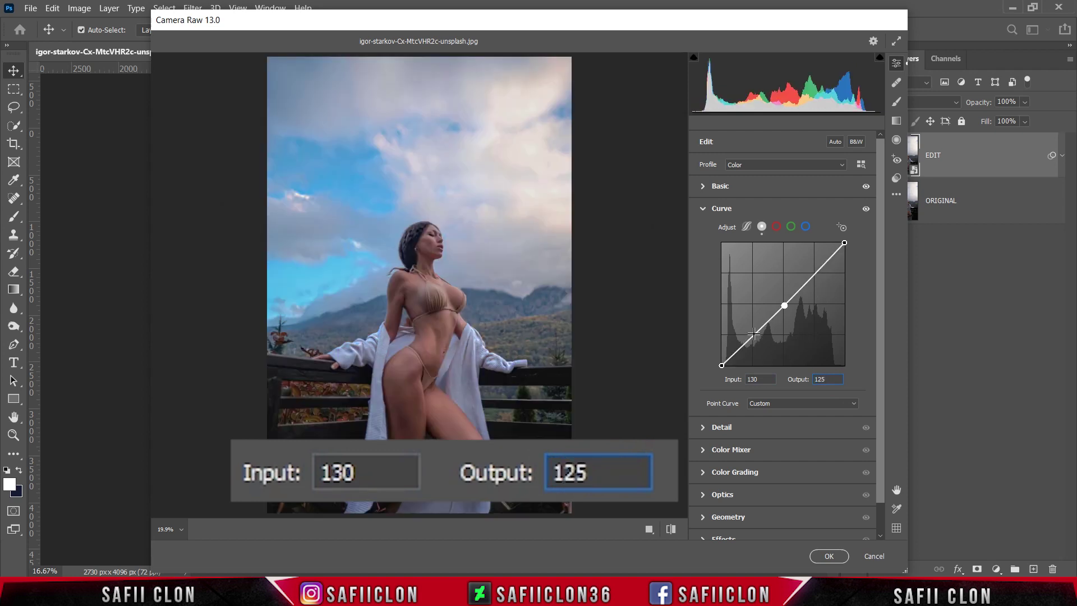
# Step: Add a shadow curve point at input 62, output 66
pyautogui.click(754, 335)
pyautogui.press('Down')
pyautogui.click(761, 379)
pyautogui.write('58')
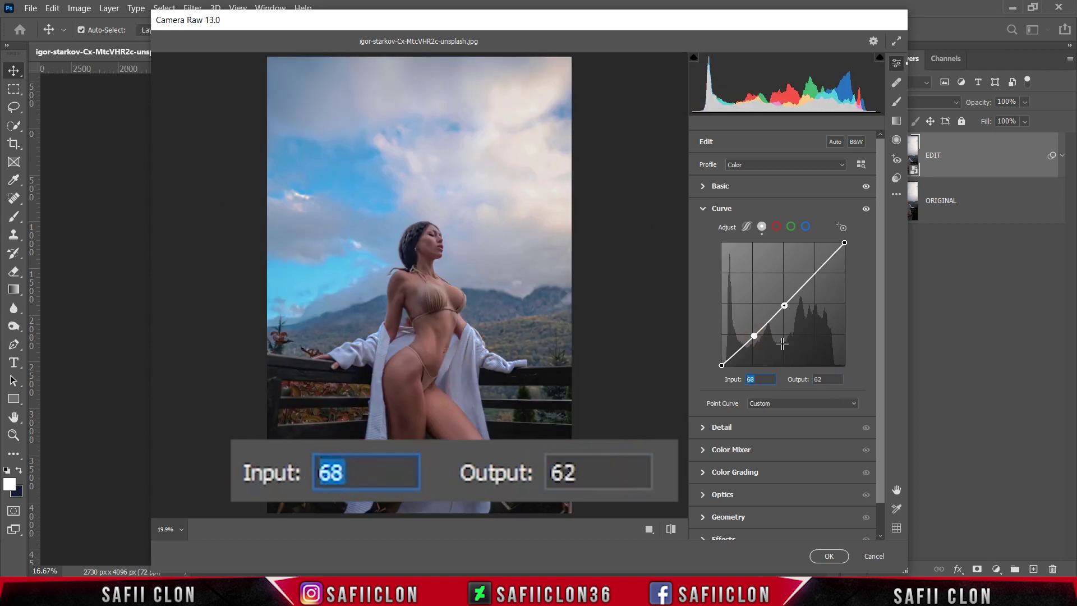
pyautogui.write('62')
pyautogui.press('Tab')
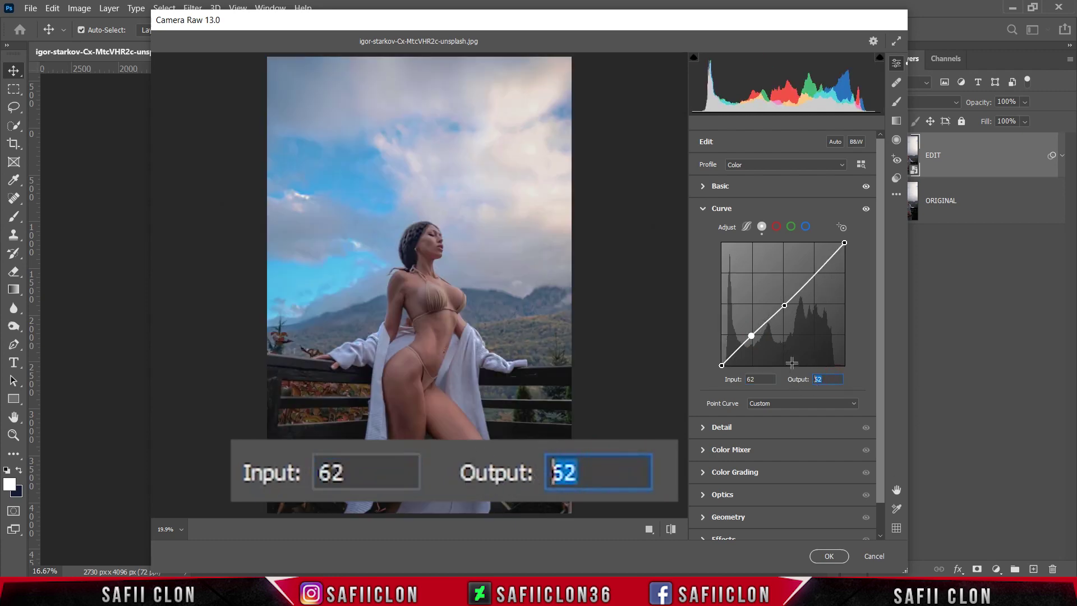
pyautogui.write('66')
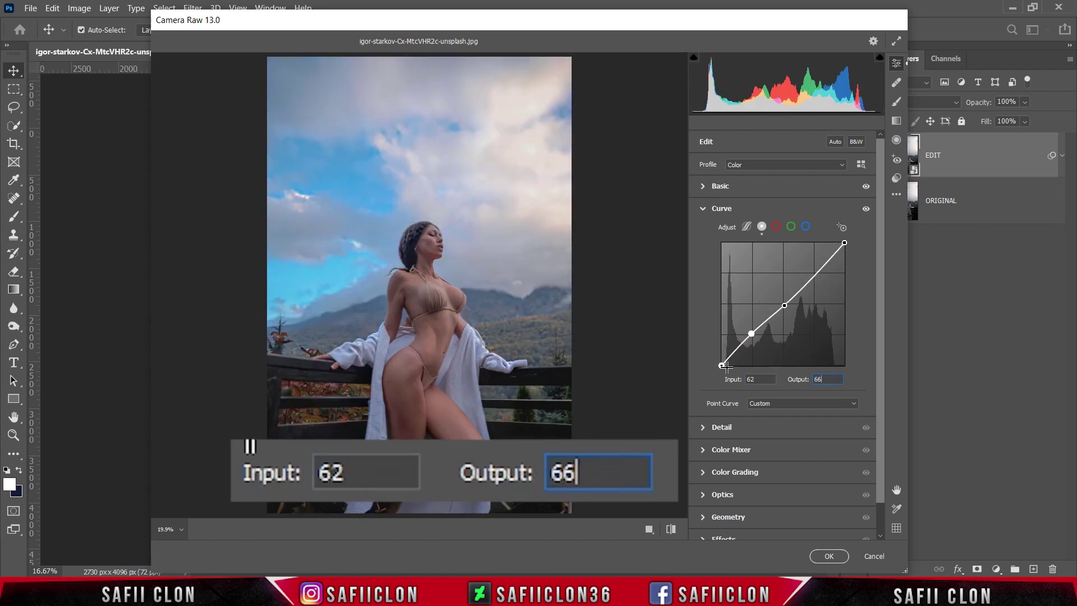
# Step: Lift the curve's black point to output 16
pyautogui.click(721, 365)
pyautogui.click(757, 379)
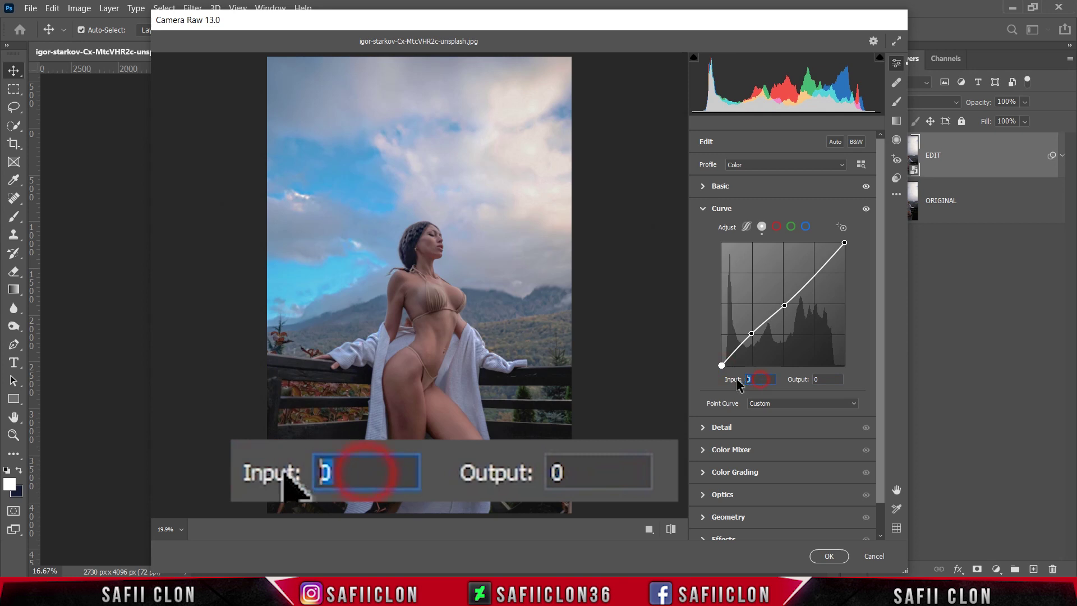
pyautogui.click(822, 379)
pyautogui.write('1')
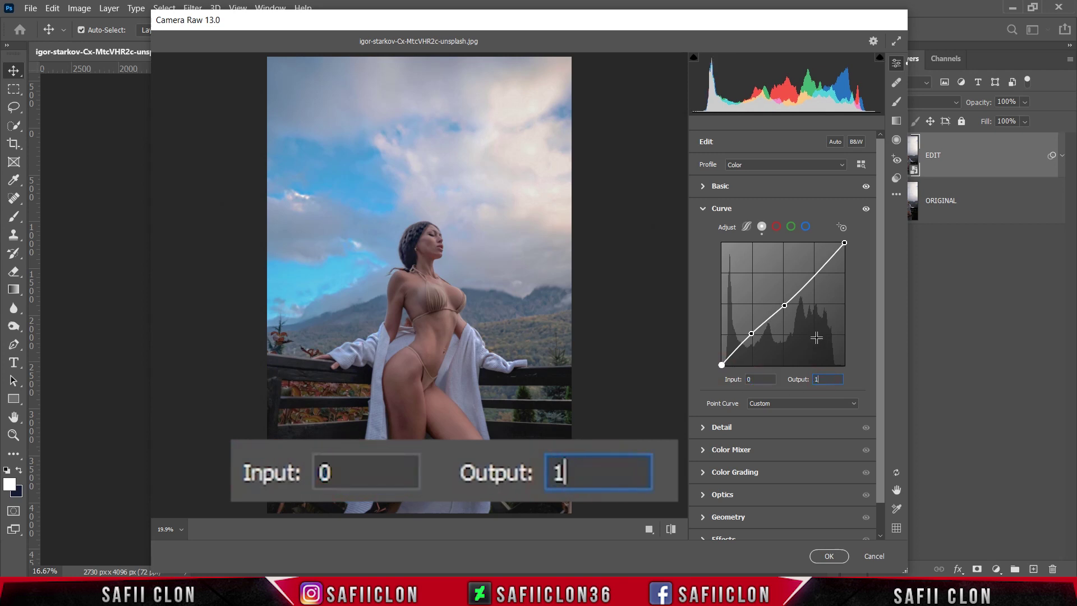
pyautogui.write('6')
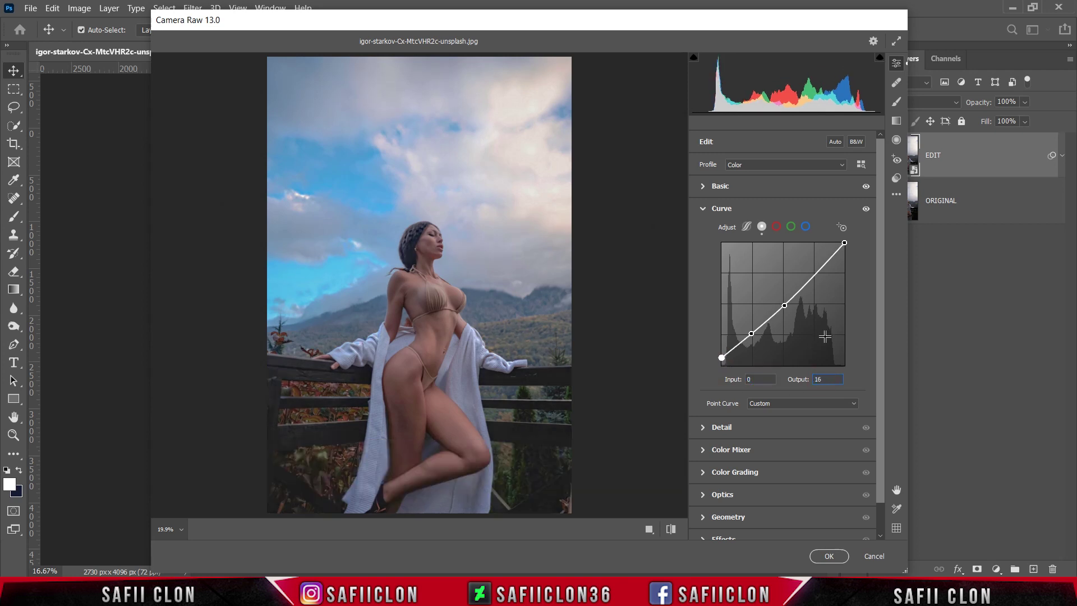
pyautogui.scroll(-2, 875, 283)
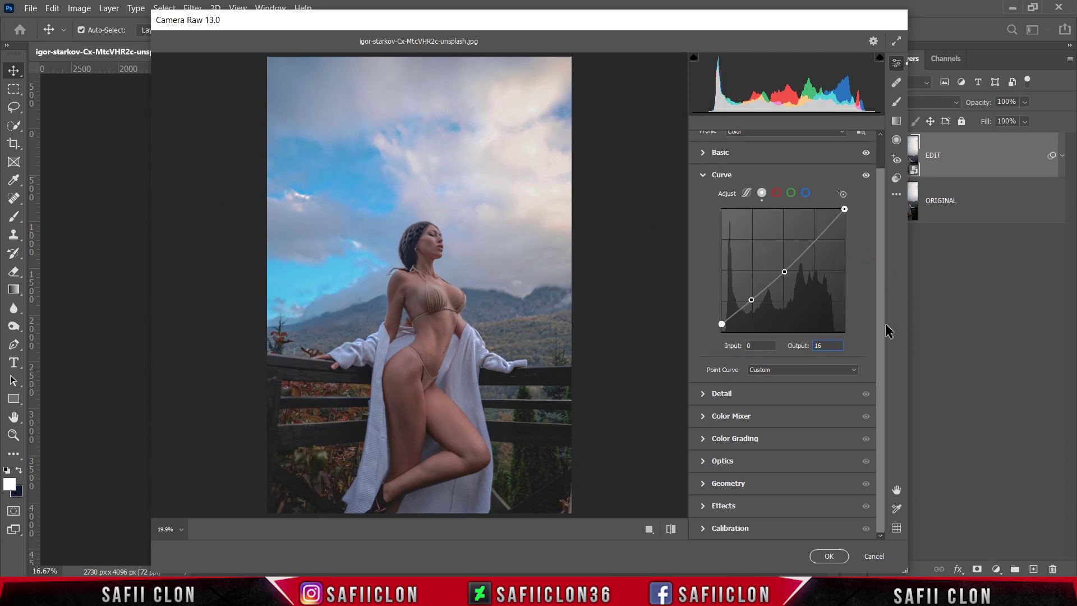
# Step: Set Detail Sharpening to 9 and Noise Reduction to 18, then expand Color Mixer
pyautogui.click(731, 395)
pyautogui.moveTo(880, 408); pyautogui.dragTo(881, 467)
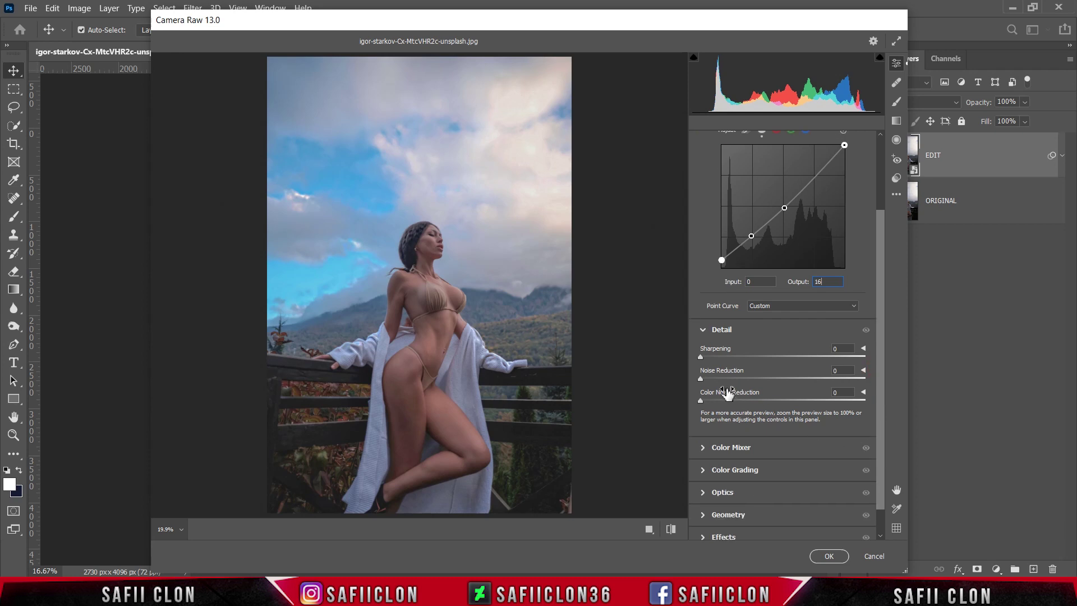
pyautogui.click(701, 357)
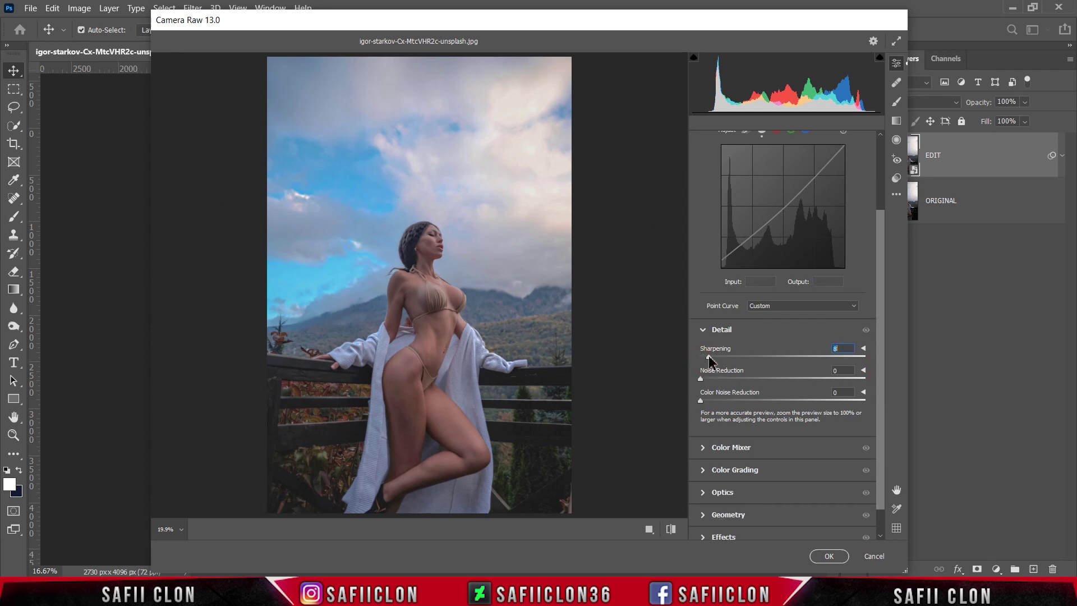
pyautogui.moveTo(701, 379); pyautogui.dragTo(727, 381)
pyautogui.moveTo(879, 355); pyautogui.dragTo(886, 409)
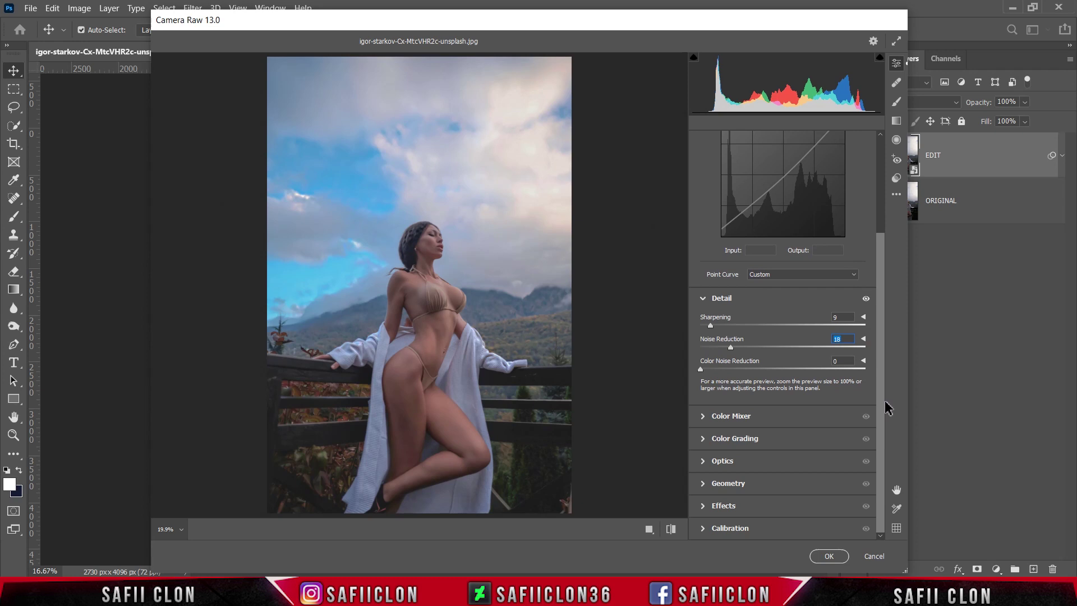
pyautogui.click(730, 416)
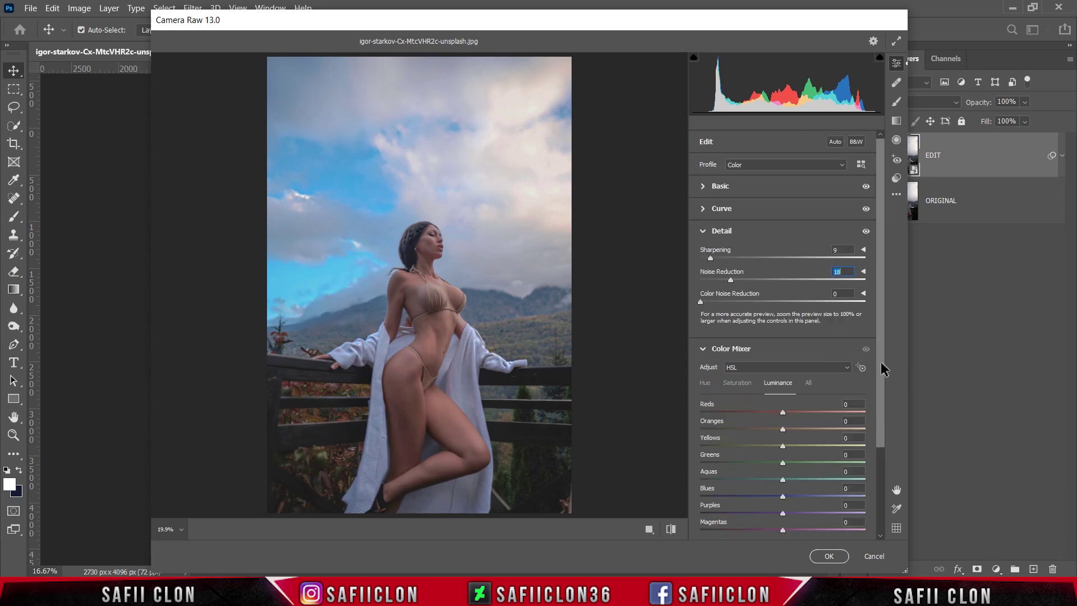
# Step: Set HSL Hue to Reds -16, Oranges -8, Yellows -31, Greens -20, Aquas +100, Blues -27
pyautogui.moveTo(882, 365); pyautogui.dragTo(881, 452)
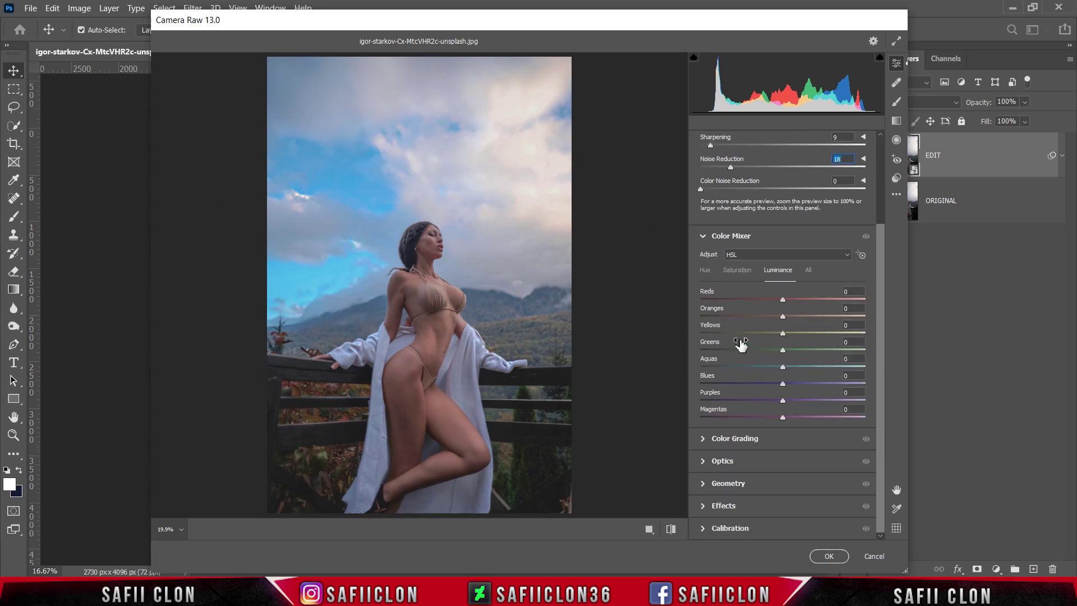
pyautogui.click(705, 272)
pyautogui.moveTo(782, 299); pyautogui.dragTo(769, 297)
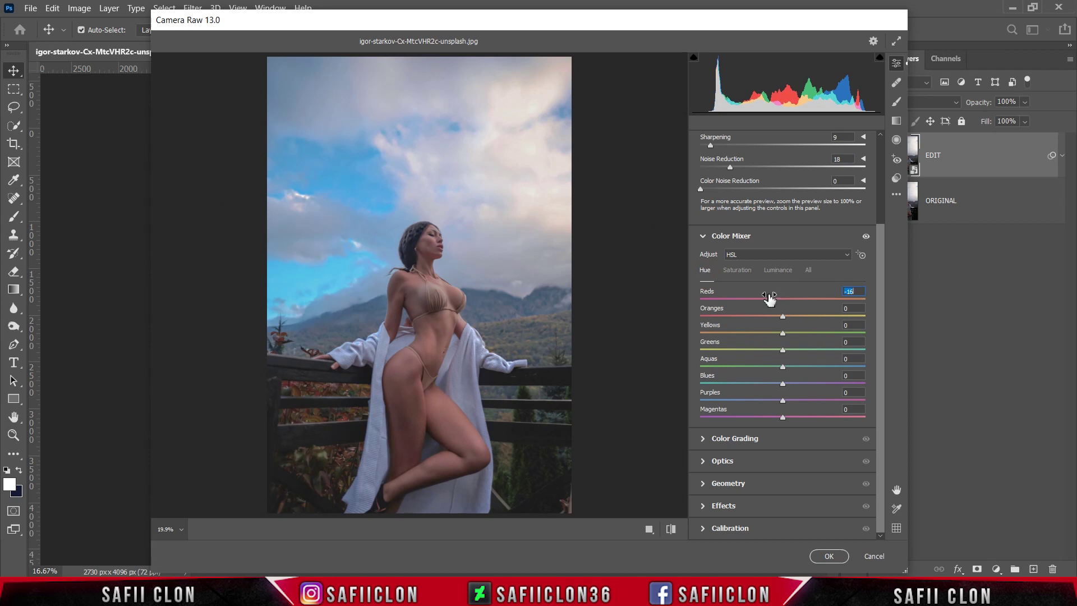
pyautogui.moveTo(783, 317); pyautogui.dragTo(780, 318)
pyautogui.moveTo(782, 333); pyautogui.dragTo(763, 335)
pyautogui.moveTo(782, 350); pyautogui.dragTo(769, 350)
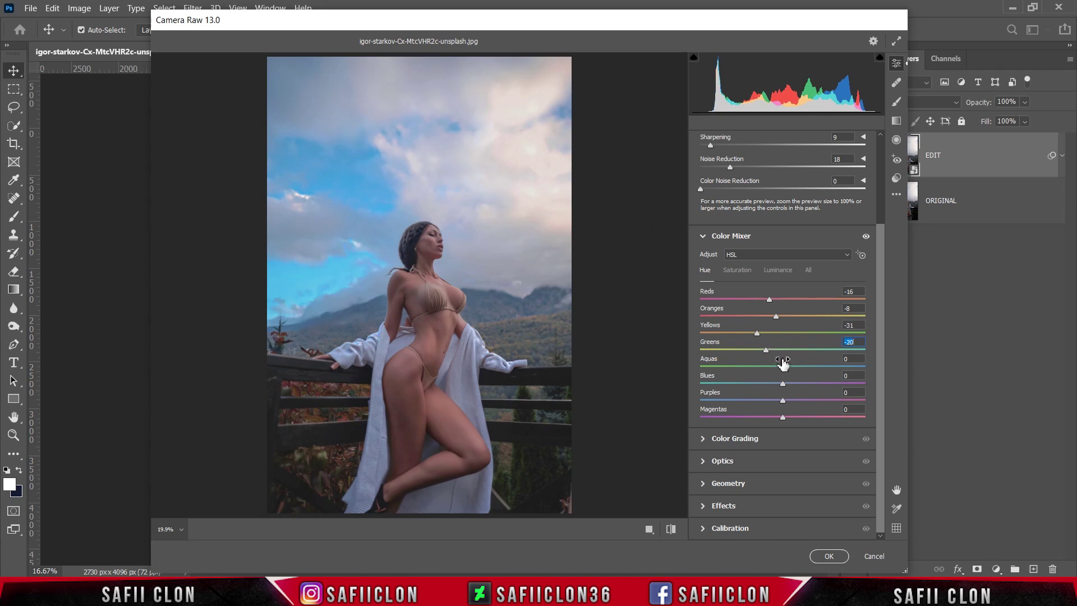
pyautogui.moveTo(784, 367); pyautogui.dragTo(876, 364)
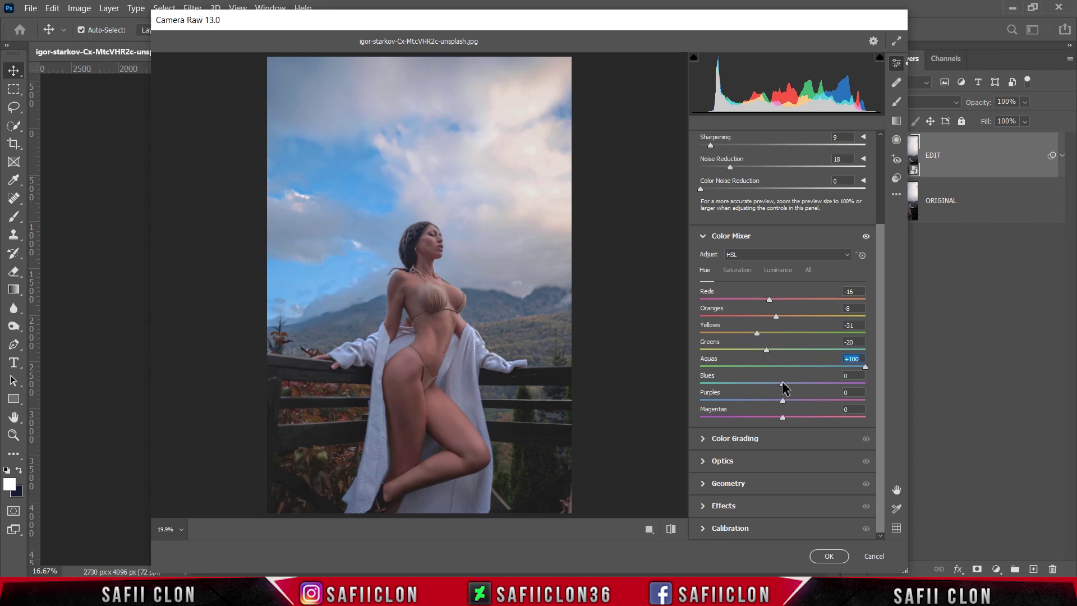
pyautogui.moveTo(783, 385); pyautogui.dragTo(760, 380)
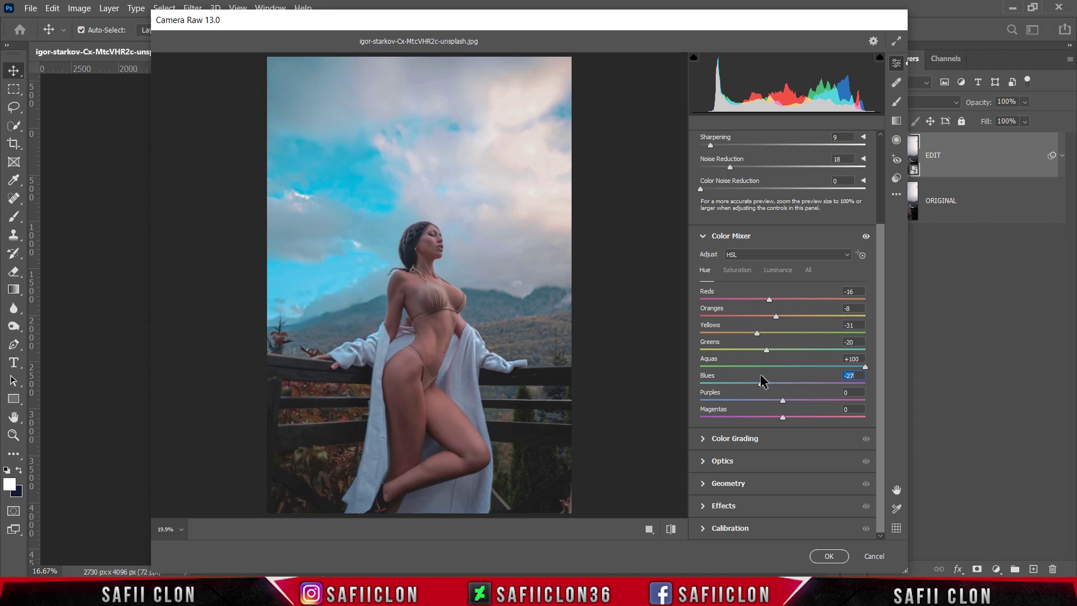
# Step: Set HSL Saturation to Reds +11, Oranges -12, Yellows -33, Greens +18, Aquas +100, Blues +76
pyautogui.click(738, 275)
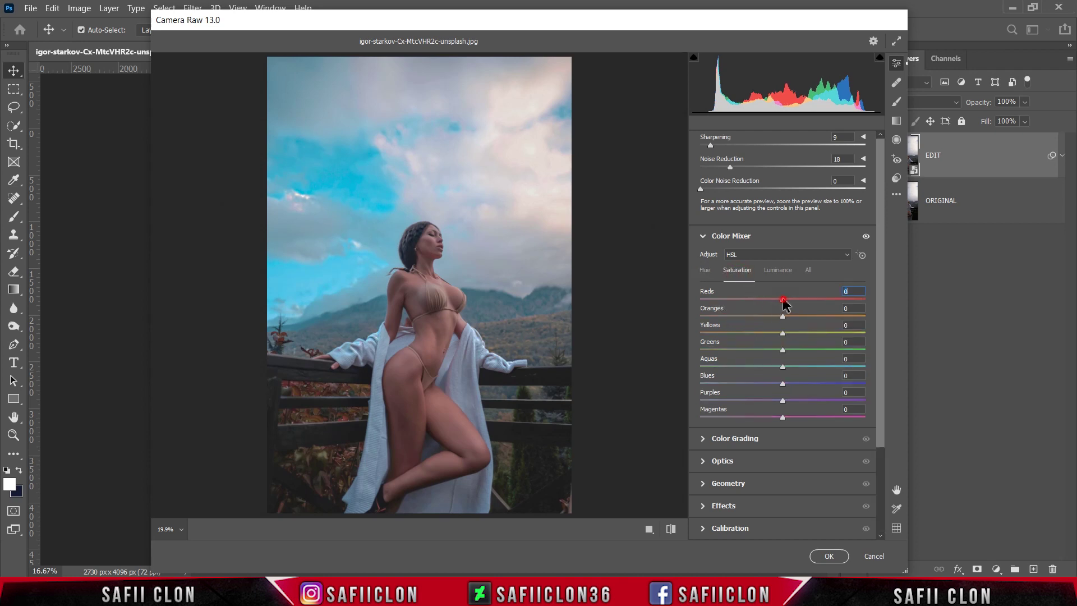
pyautogui.moveTo(783, 303); pyautogui.dragTo(796, 303)
pyautogui.moveTo(782, 316); pyautogui.dragTo(774, 314)
pyautogui.moveTo(782, 333)
pyautogui.mouseDown()
pyautogui.moveTo(757, 334)
pyautogui.moveTo(791, 349)
pyautogui.mouseUp()
pyautogui.moveTo(783, 366); pyautogui.dragTo(867, 367)
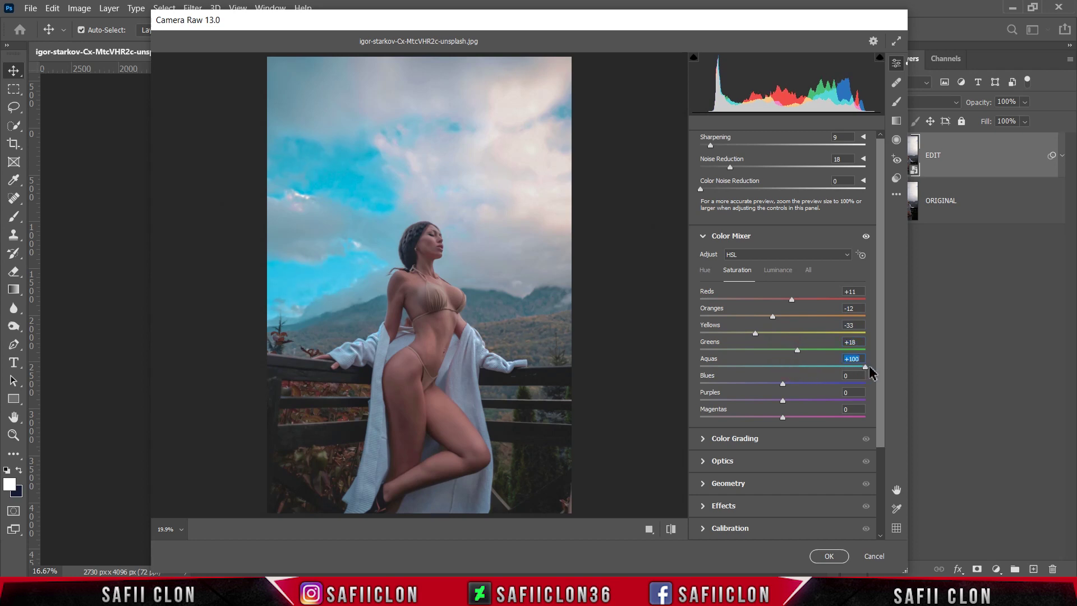
pyautogui.moveTo(784, 385); pyautogui.dragTo(849, 384)
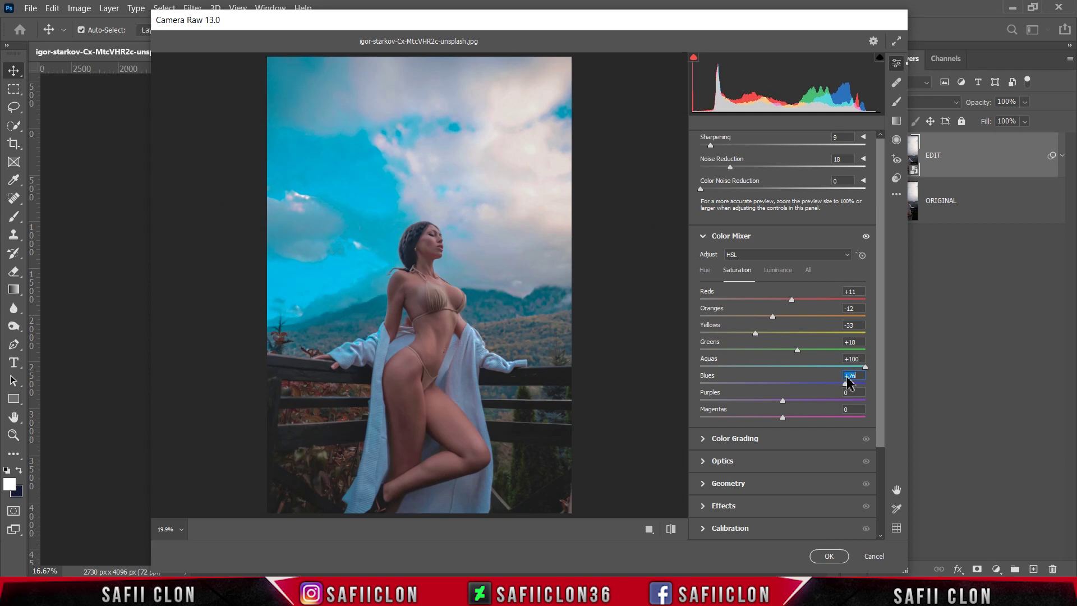
# Step: Set HSL Luminance to Reds +31, Oranges +23, Yellows +75, Greens +46, Aquas +46, Blues +29
pyautogui.click(780, 270)
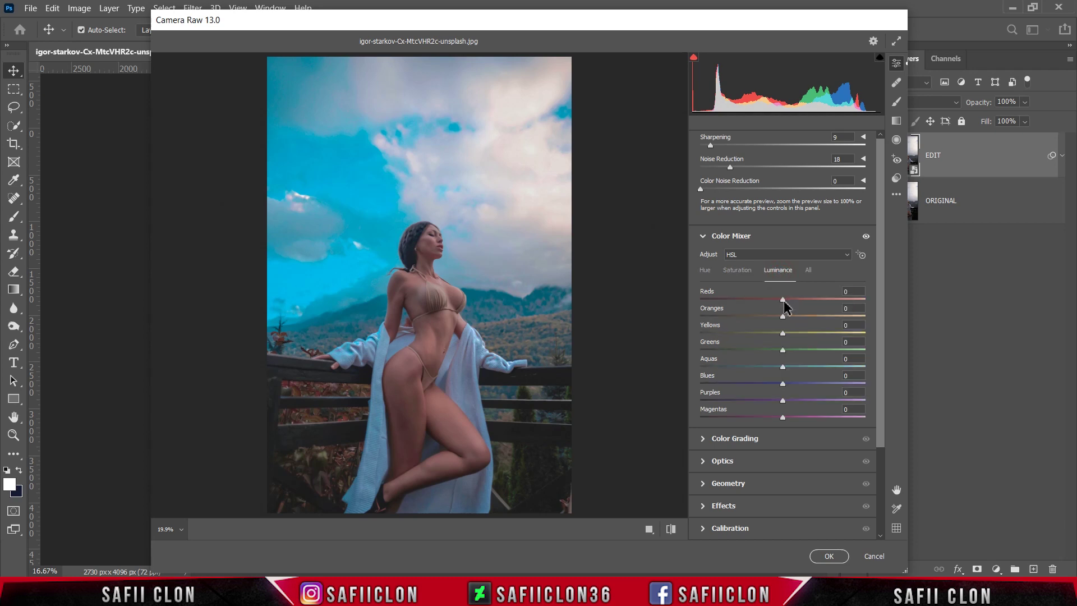
pyautogui.moveTo(784, 303); pyautogui.dragTo(800, 303)
pyautogui.moveTo(782, 315); pyautogui.dragTo(834, 334)
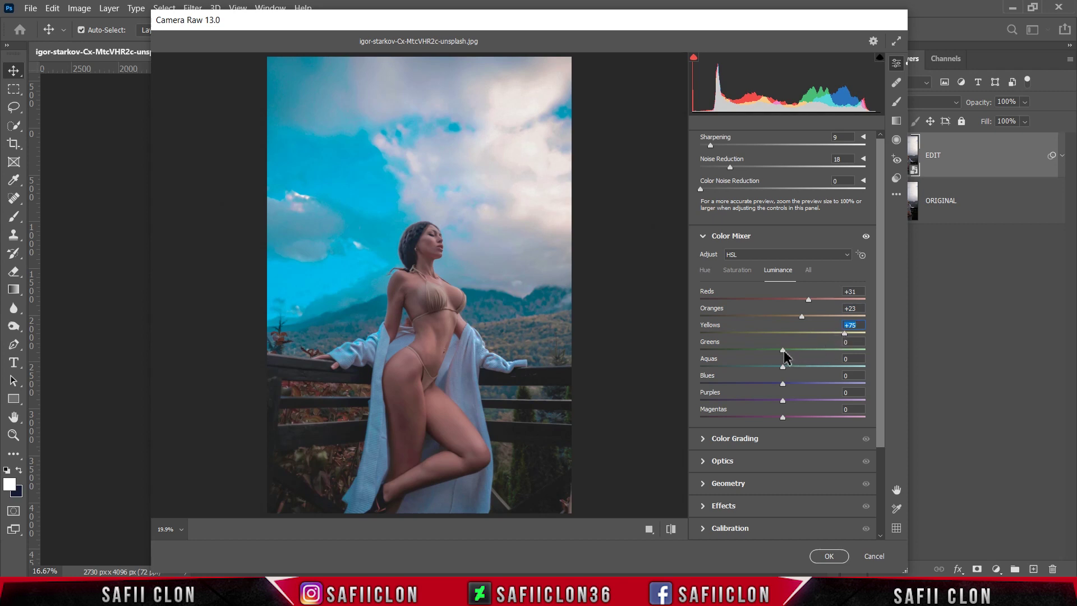
pyautogui.moveTo(782, 350)
pyautogui.mouseDown()
pyautogui.moveTo(732, 351)
pyautogui.moveTo(818, 351)
pyautogui.mouseUp()
pyautogui.moveTo(782, 366); pyautogui.dragTo(821, 367)
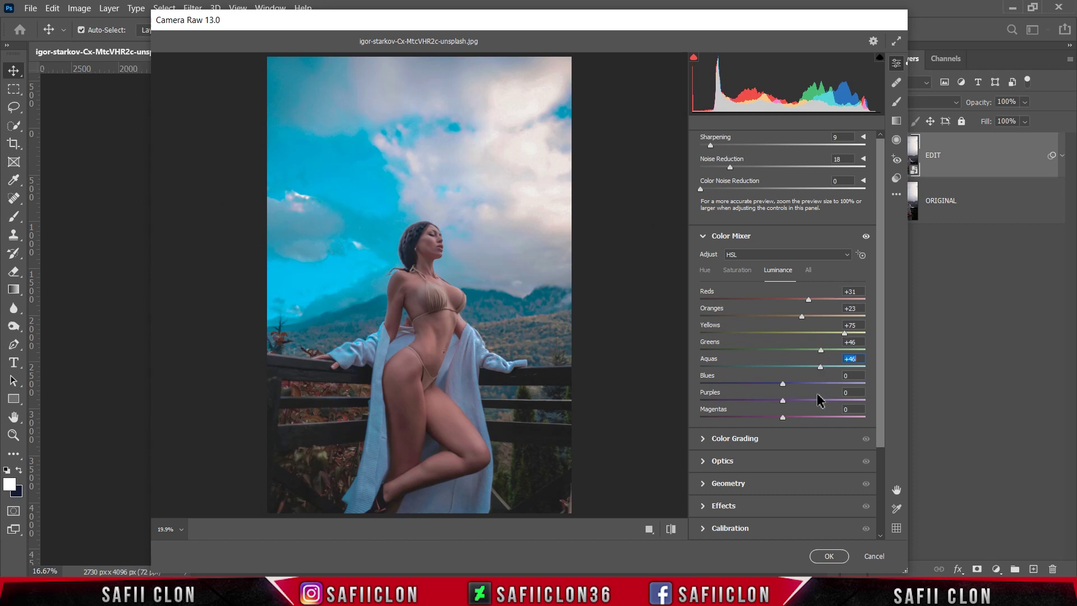
pyautogui.moveTo(782, 384)
pyautogui.mouseDown()
pyautogui.moveTo(761, 384)
pyautogui.moveTo(808, 392)
pyautogui.mouseUp()
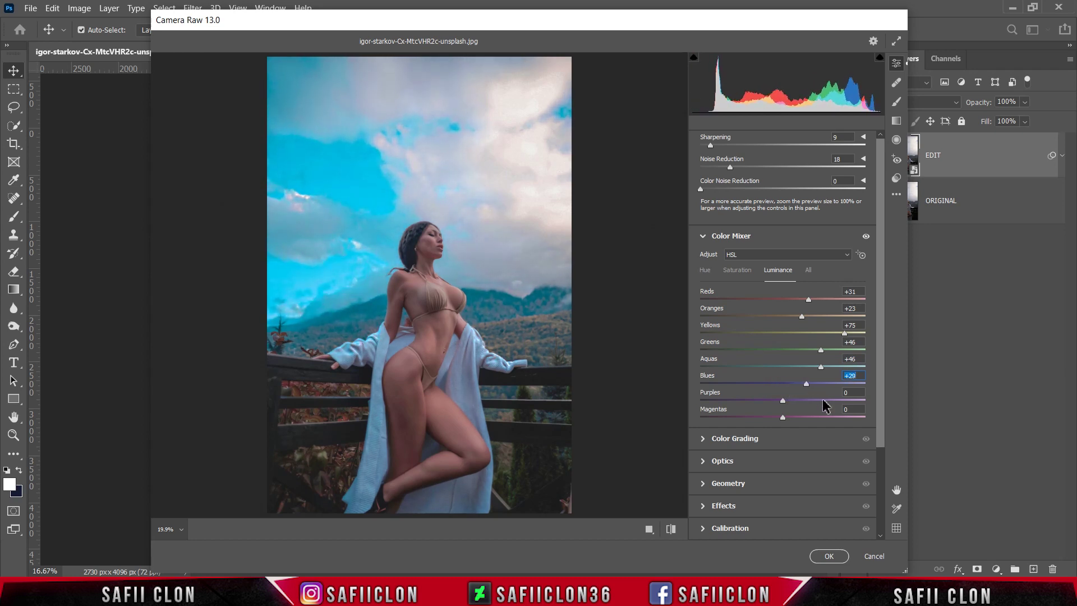
pyautogui.scroll(4, 882, 292)
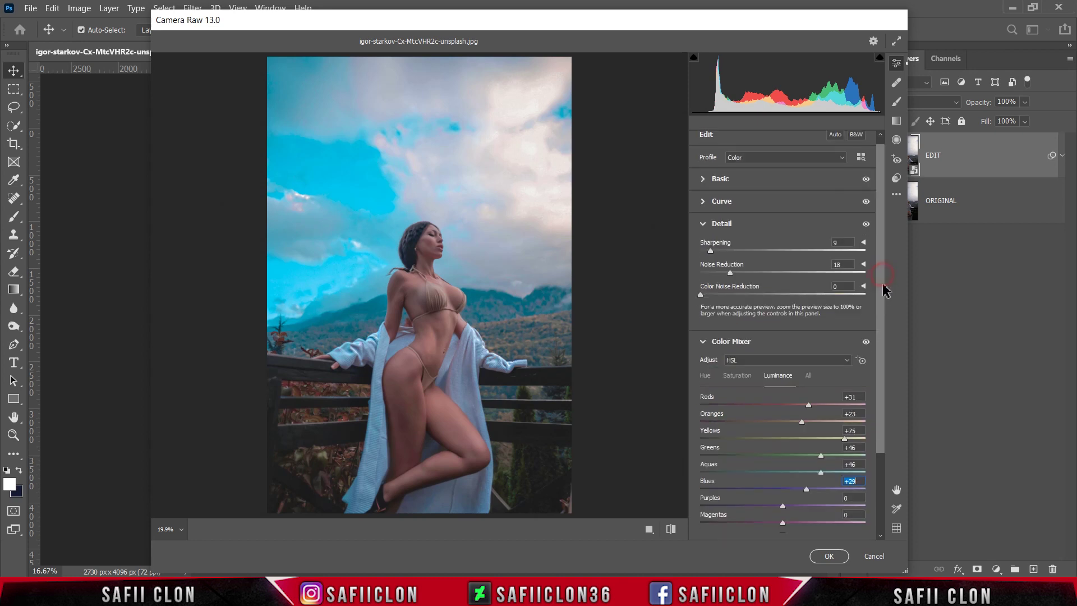
pyautogui.scroll(-2, 882, 347)
pyautogui.scroll(-2, 877, 387)
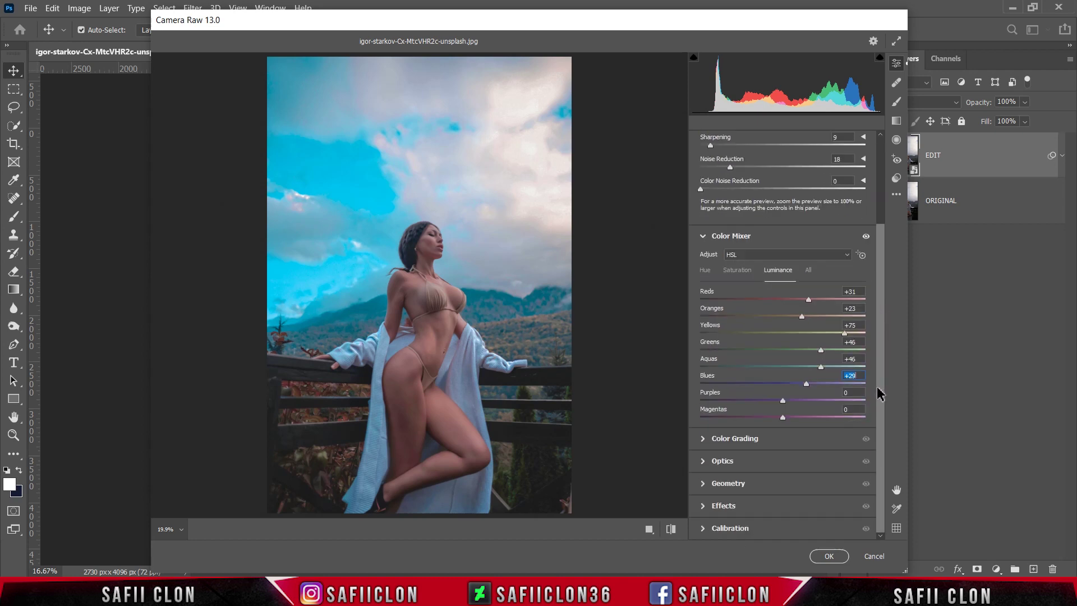
# Step: Set Calibration primaries Red +8/+5, Green +5/+3, Blue -7/+24, then view Before/After
pyautogui.click(740, 530)
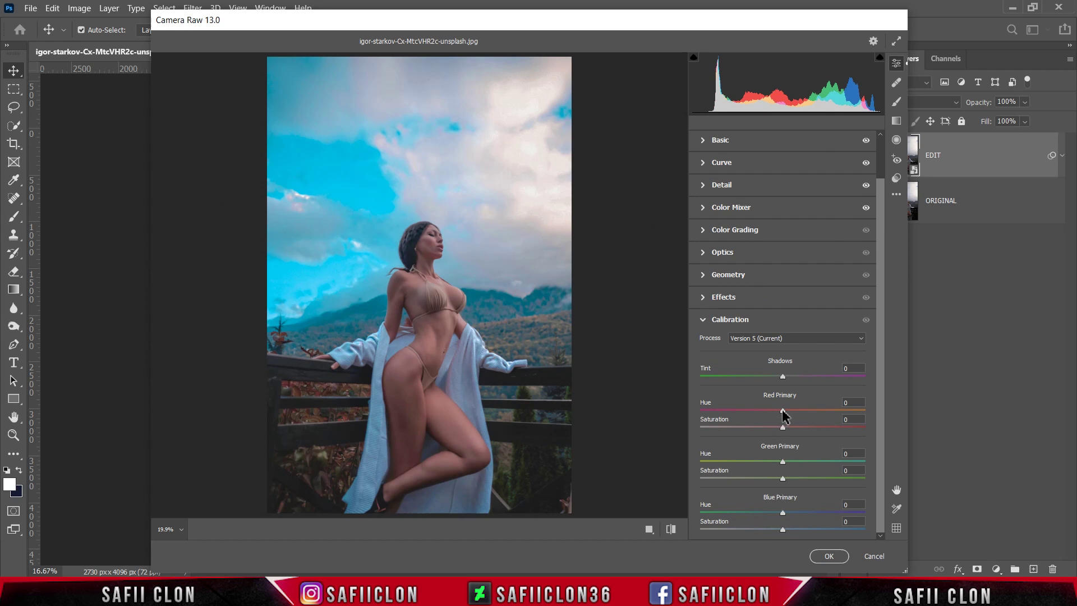
pyautogui.moveTo(783, 411); pyautogui.dragTo(786, 411)
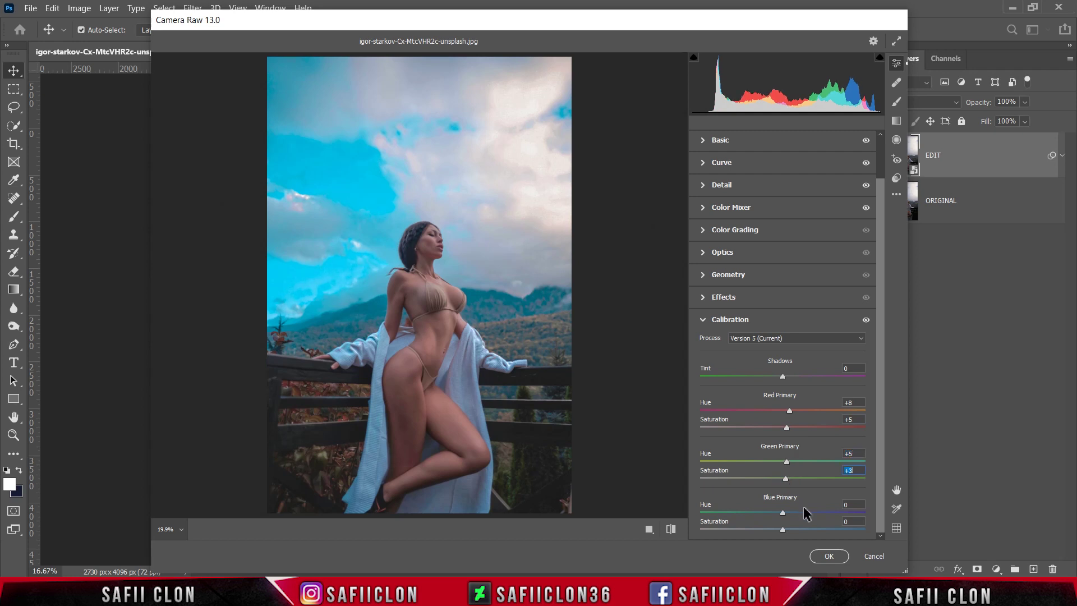
pyautogui.moveTo(782, 512)
pyautogui.mouseDown()
pyautogui.moveTo(815, 515)
pyautogui.moveTo(742, 510)
pyautogui.moveTo(776, 512)
pyautogui.mouseUp()
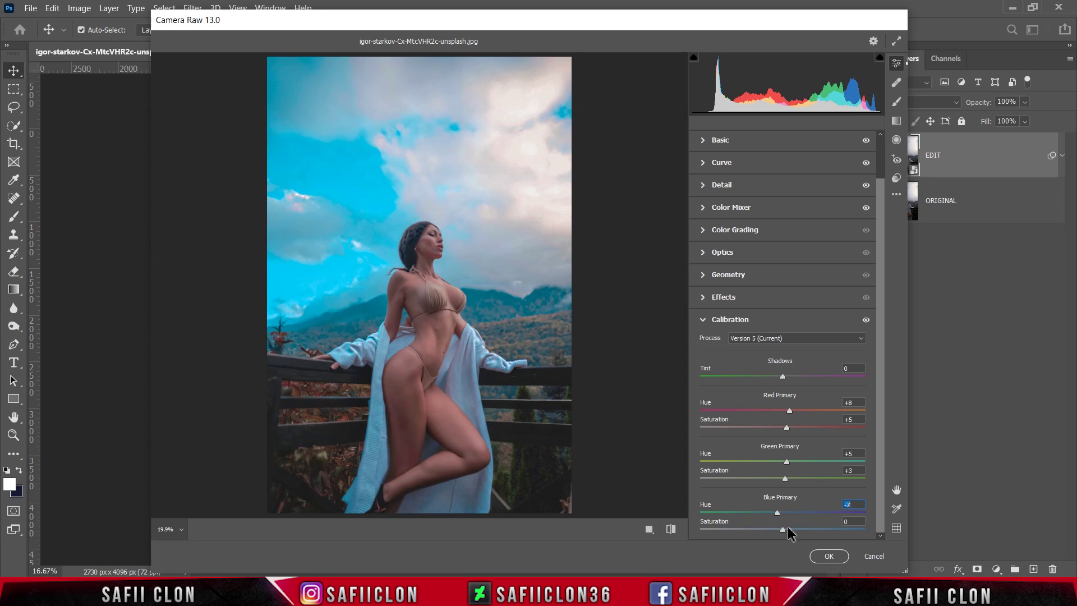
pyautogui.moveTo(782, 529)
pyautogui.mouseDown()
pyautogui.moveTo(773, 529)
pyautogui.moveTo(803, 530)
pyautogui.mouseUp()
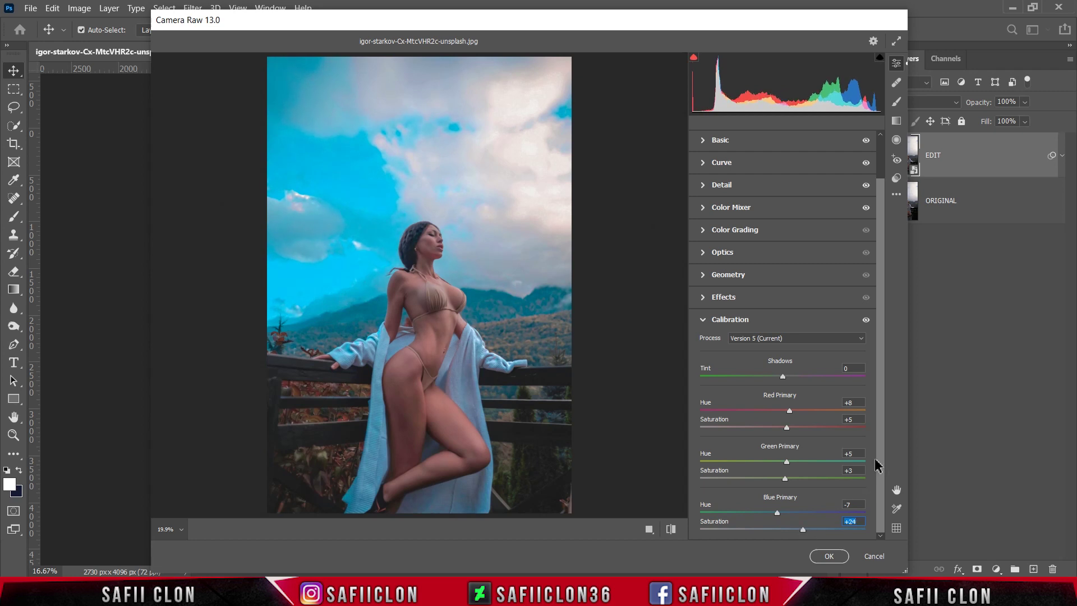
pyautogui.click(649, 529)
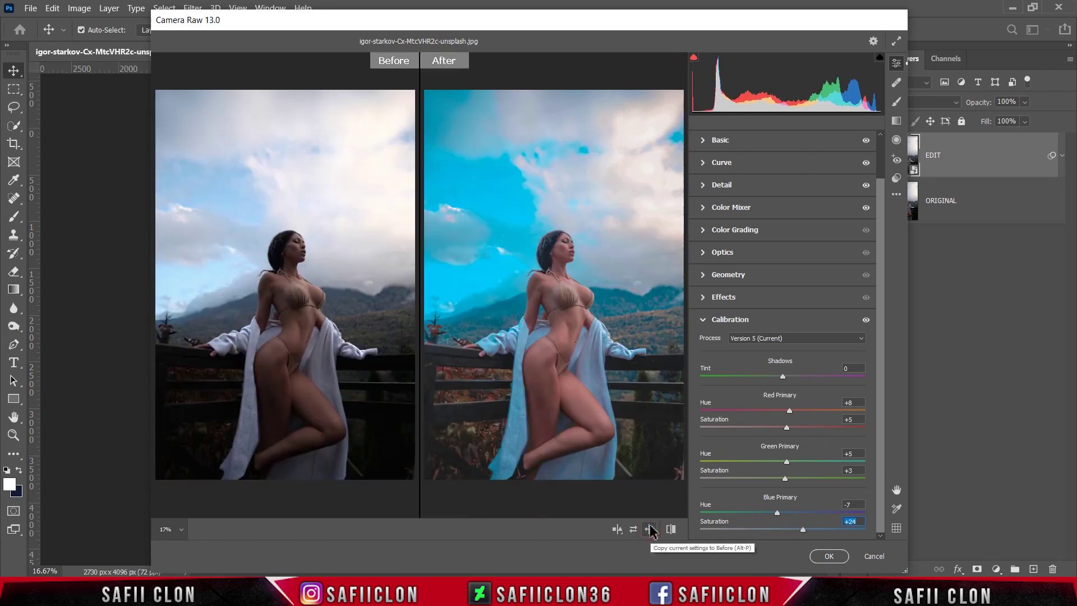
# Step: Cycle the Before/After preview layouts, then commit the Camera Raw grade to EDIT
pyautogui.click(617, 529)
pyautogui.click(620, 529)
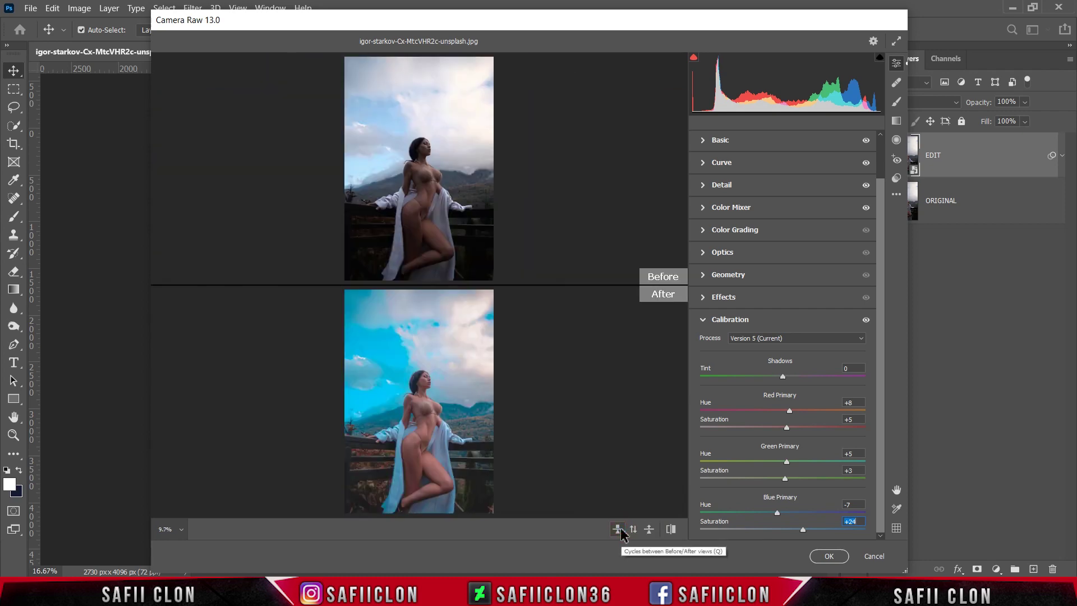
pyautogui.click(620, 530)
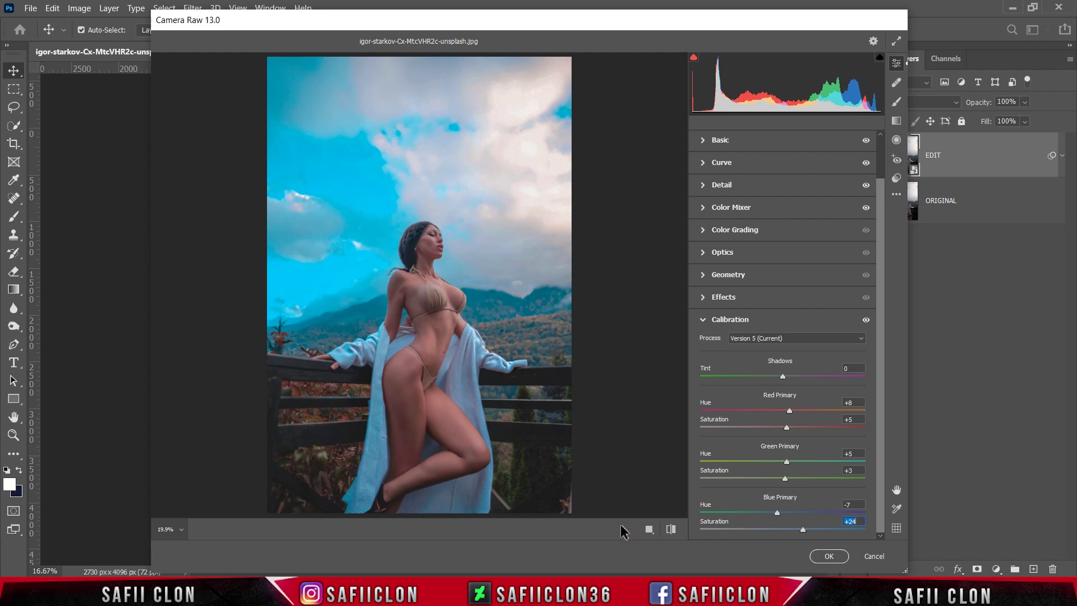
pyautogui.click(816, 555)
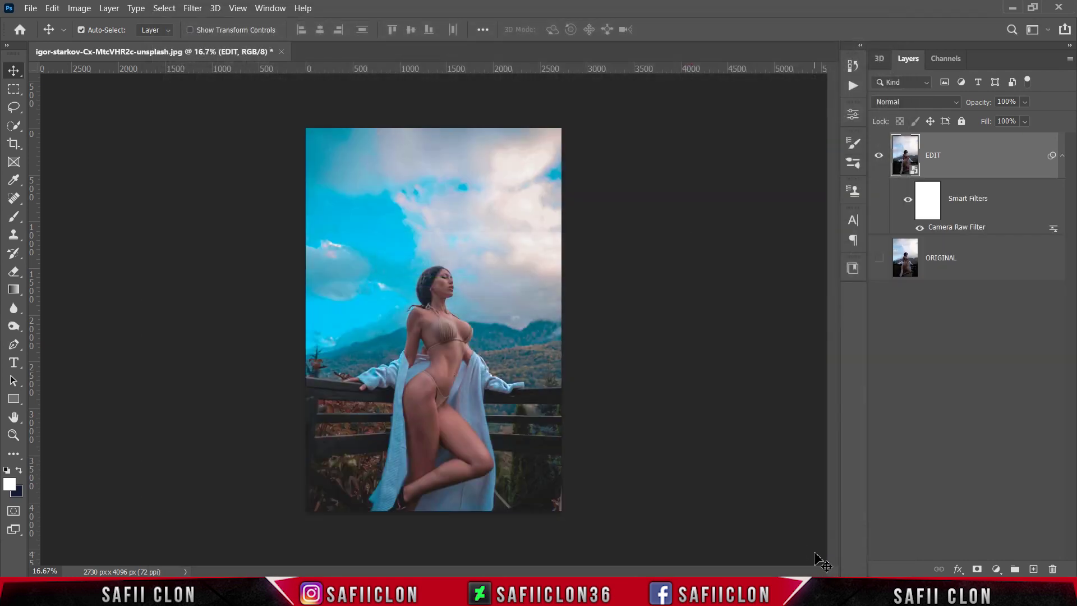
# Step: Toggle EDIT's visibility over ORIGINAL, zooming in and out to compare the cyan grade
pyautogui.click(878, 157)
pyautogui.click(878, 158)
pyautogui.click(878, 158)
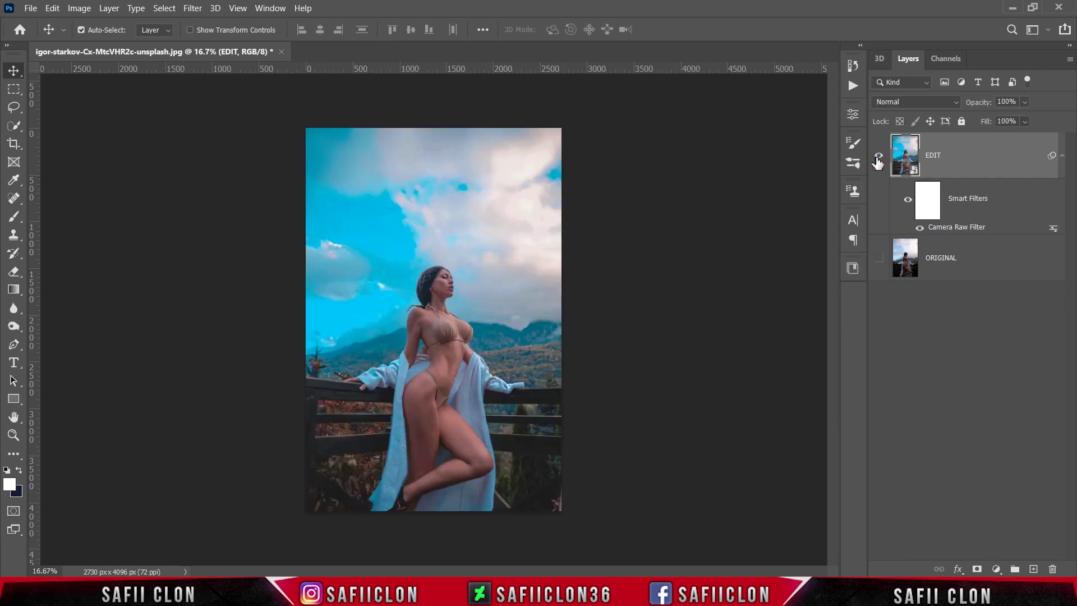
pyautogui.click(879, 263)
pyautogui.click(878, 158)
pyautogui.click(879, 159)
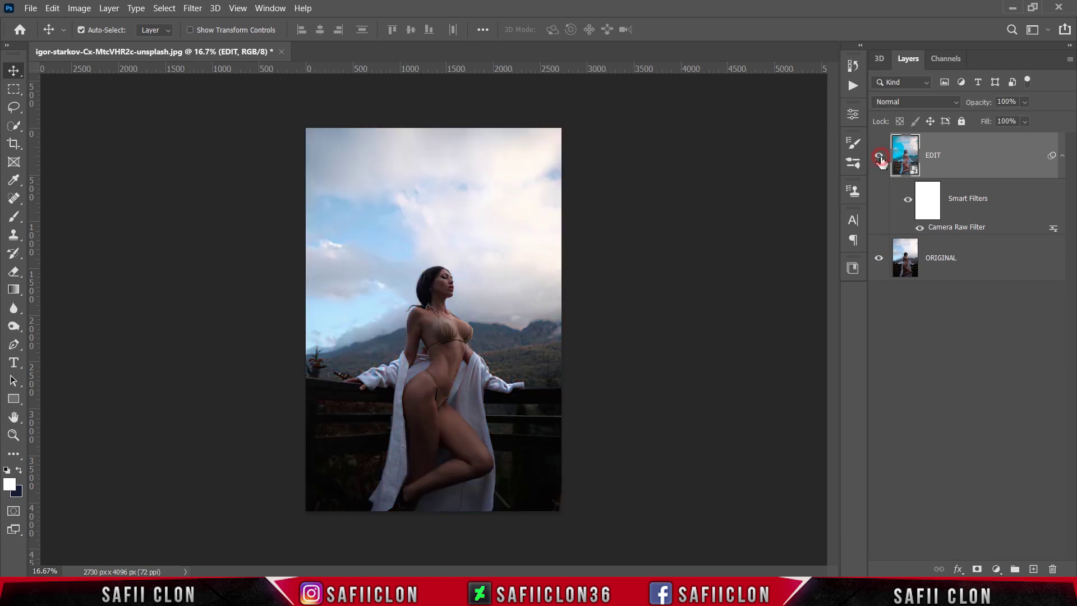
pyautogui.hotkey('ctrl', '+')
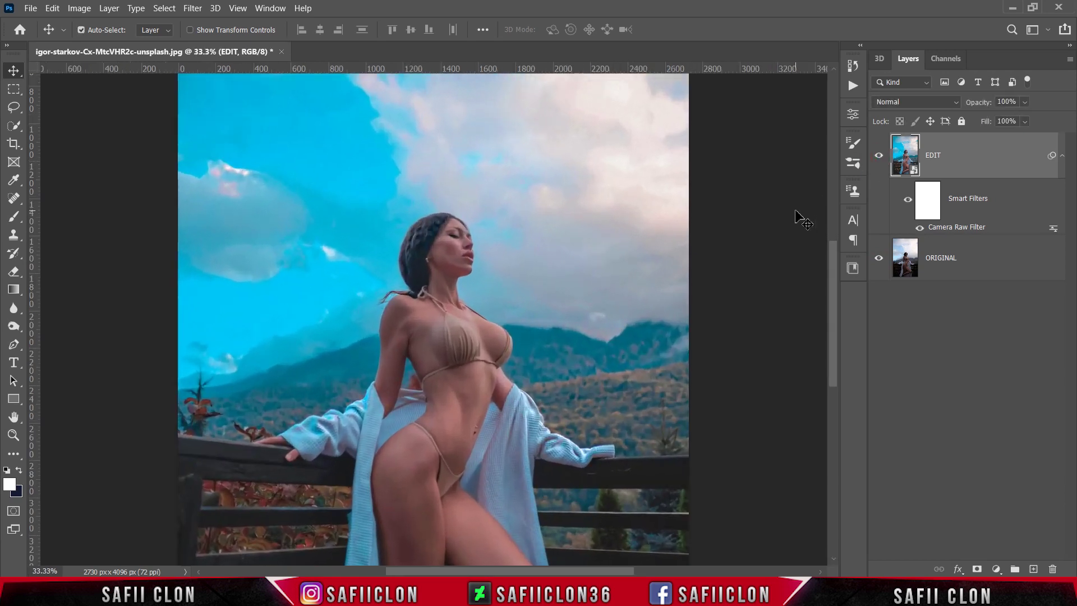
pyautogui.scroll(-1, 806, 236)
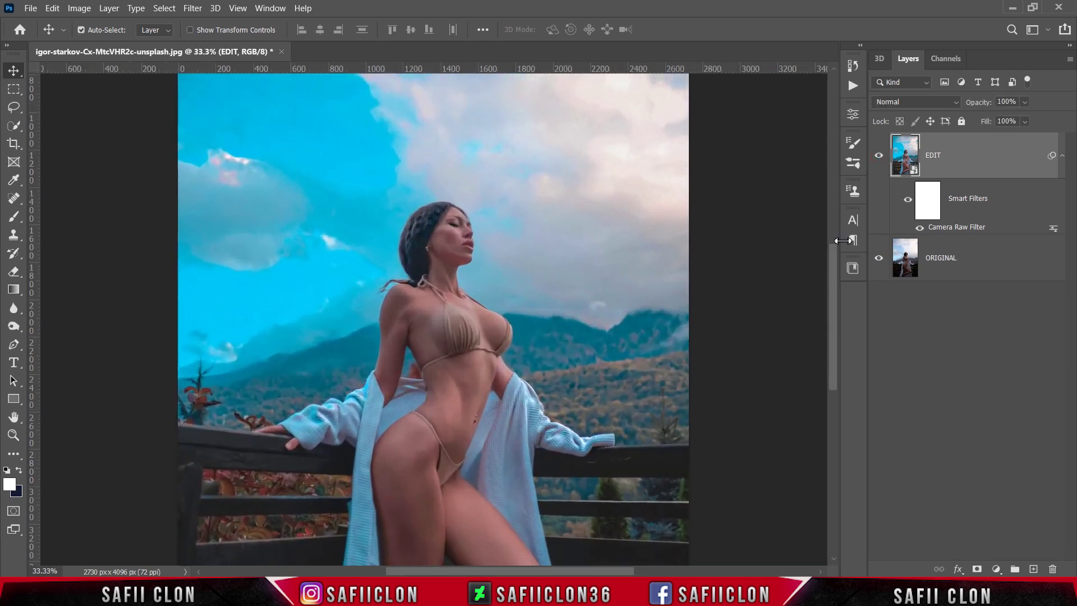
pyautogui.click(879, 158)
pyautogui.click(878, 158)
pyautogui.click(879, 158)
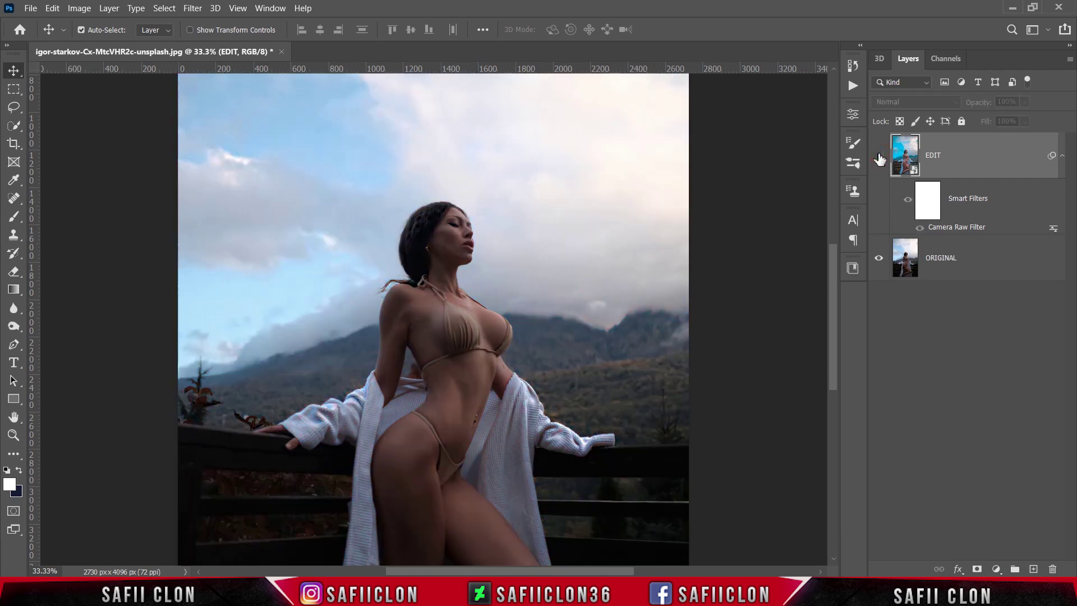
pyautogui.hotkey('ctrl', '-')
pyautogui.hotkey('ctrl', '-')
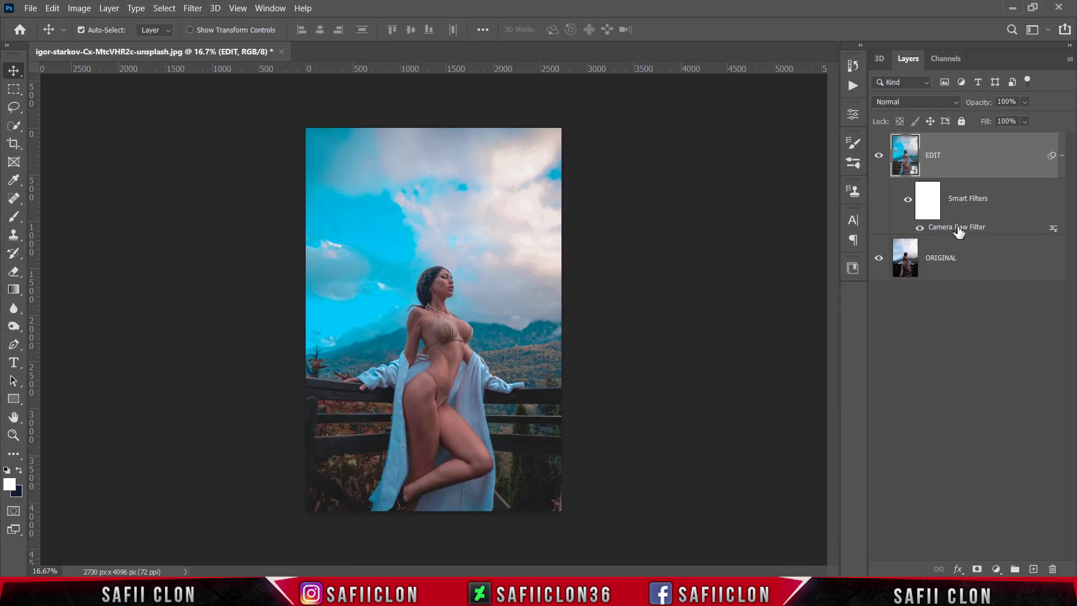
# Step: Save the EDIT layer's Camera Raw settings as Beach.xmp, then close Camera Raw with OK
pyautogui.doubleClick(964, 227)
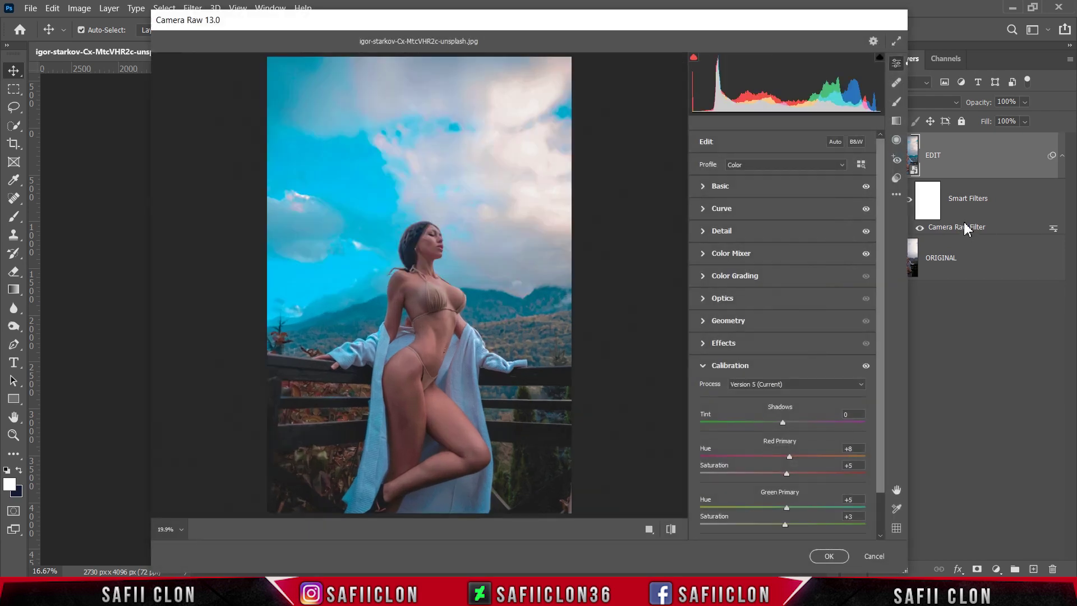
pyautogui.click(896, 194)
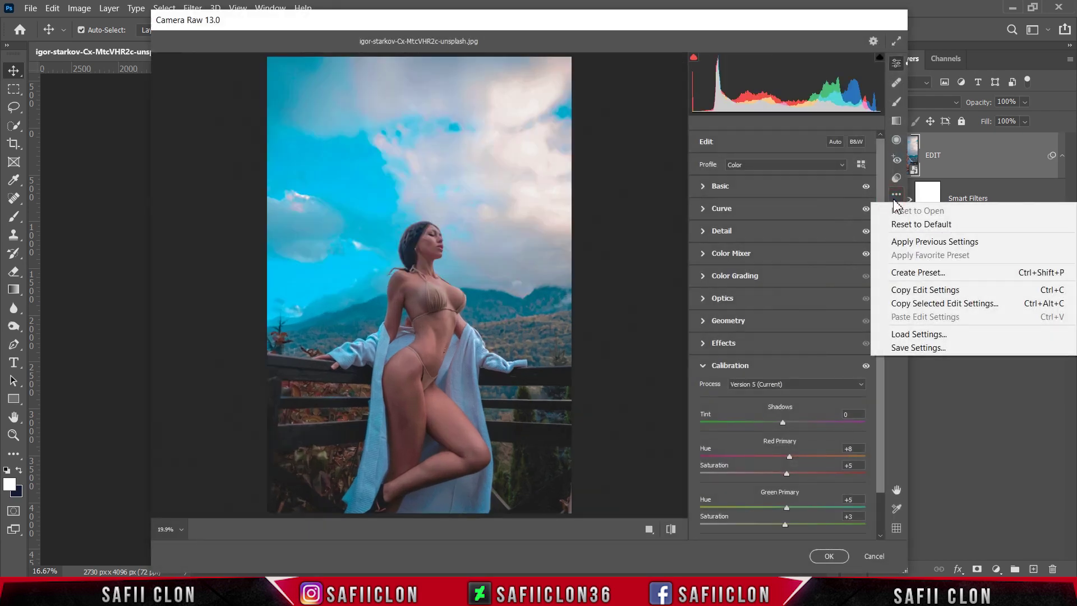
pyautogui.click(924, 350)
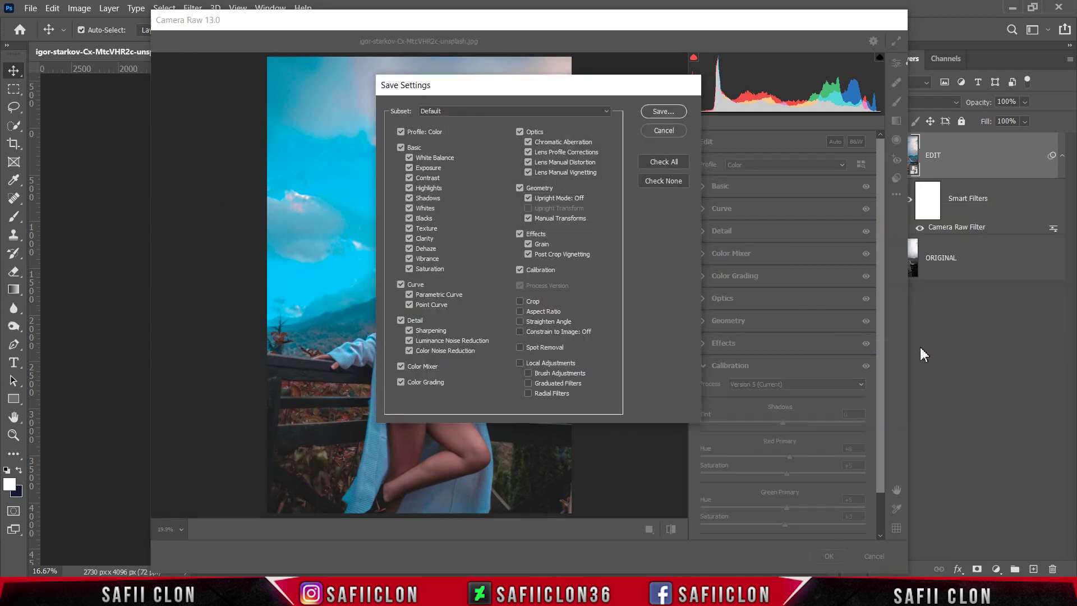
pyautogui.click(662, 112)
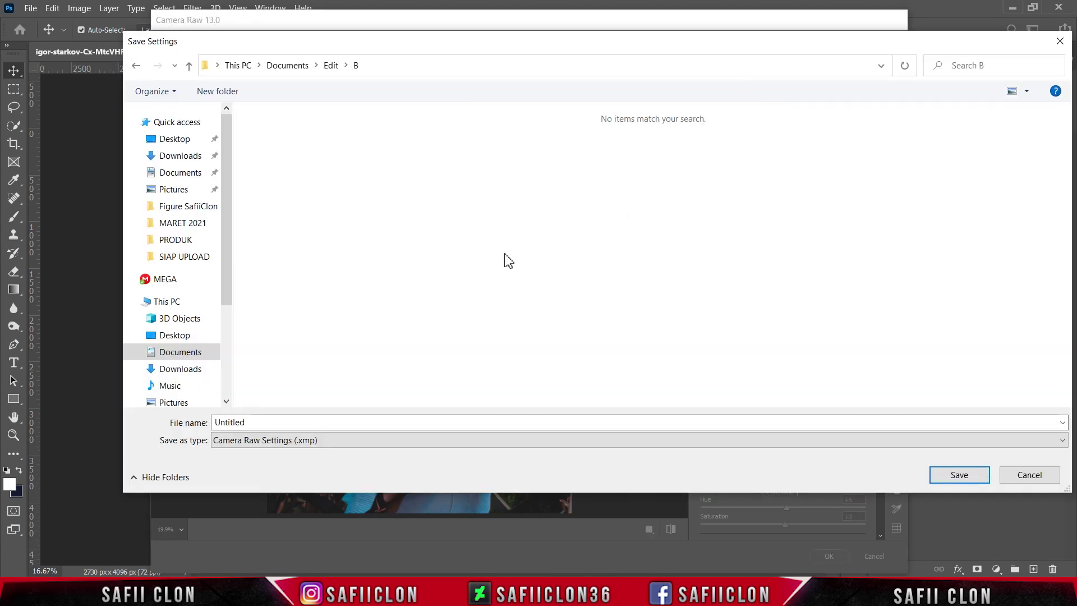
pyautogui.doubleClick(287, 421)
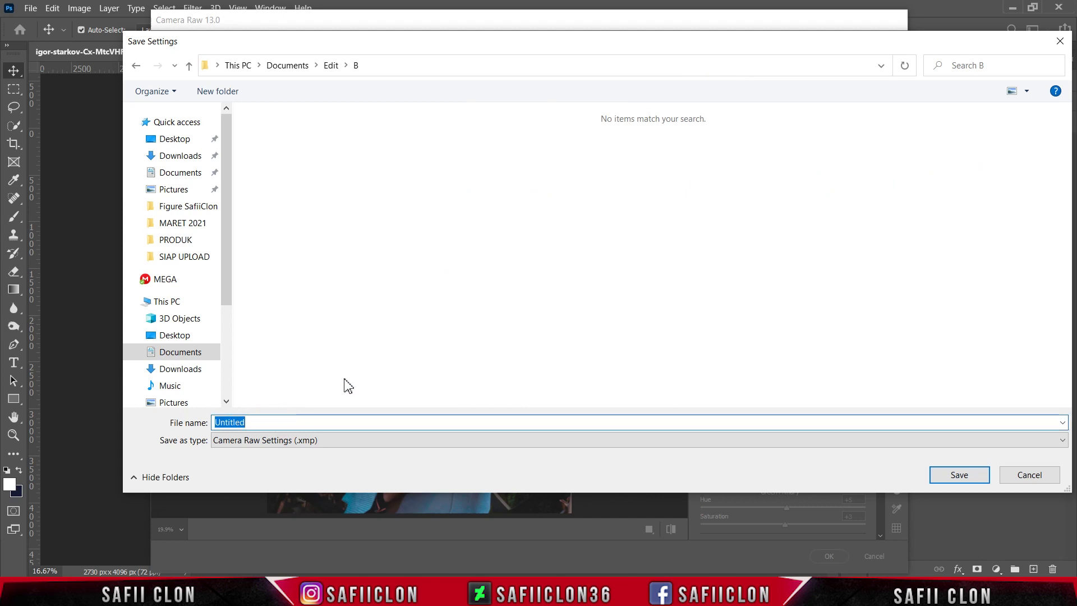
pyautogui.write('Beach')
pyautogui.click(349, 447)
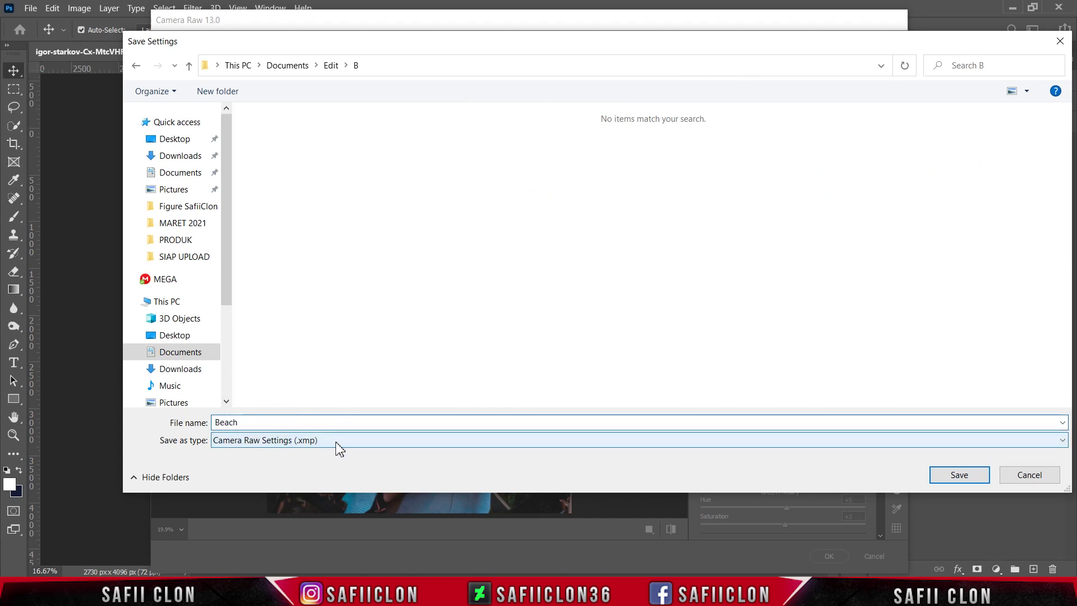
pyautogui.click(336, 441)
pyautogui.click(283, 459)
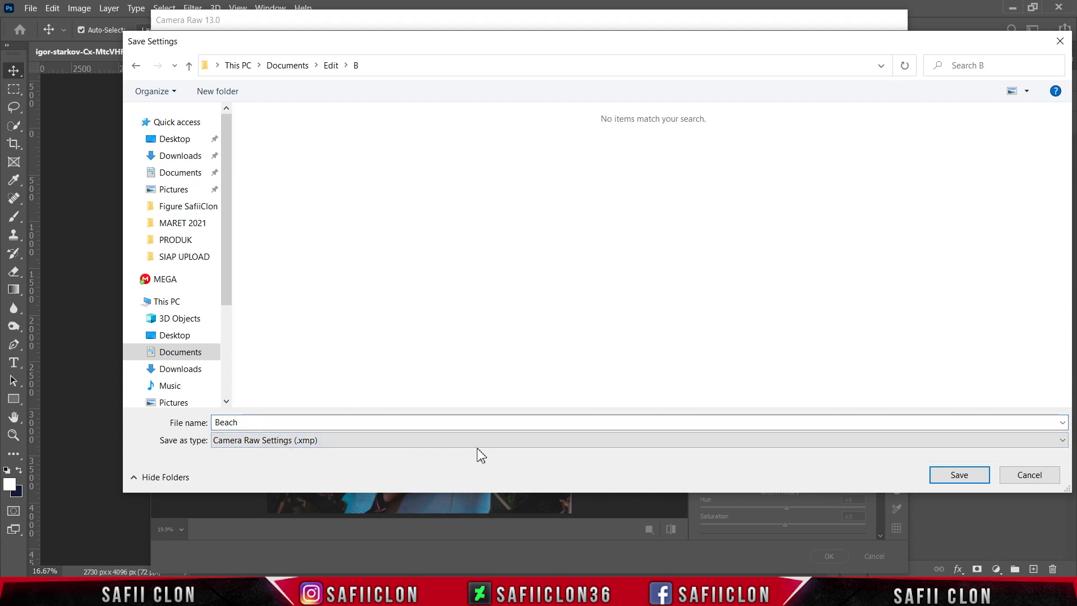
pyautogui.click(959, 475)
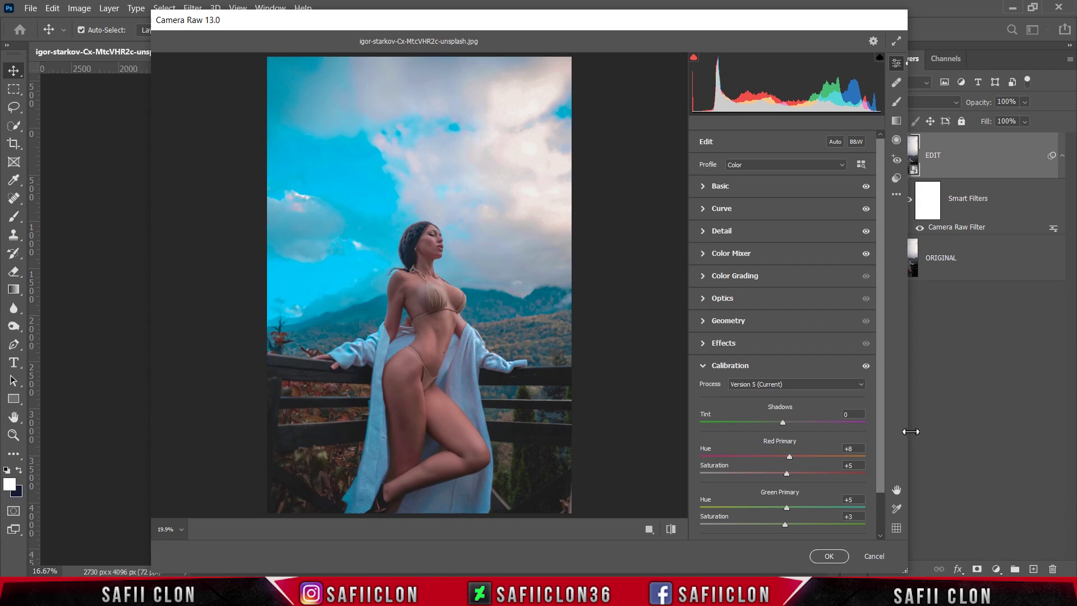
pyautogui.click(824, 555)
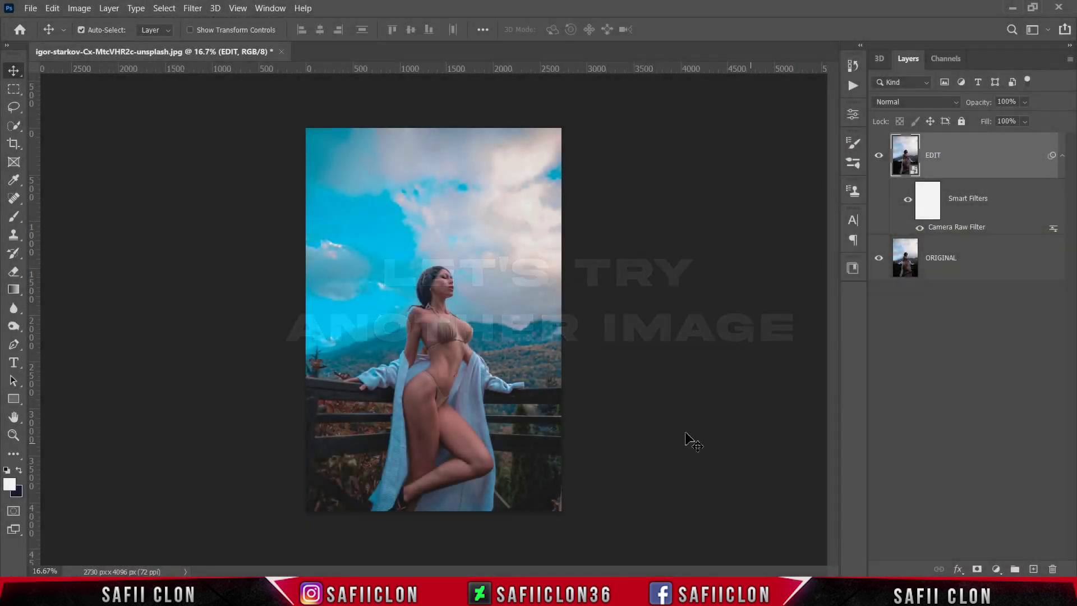
# Step: Open the beach photo of the woman with the football
pyautogui.click(31, 9)
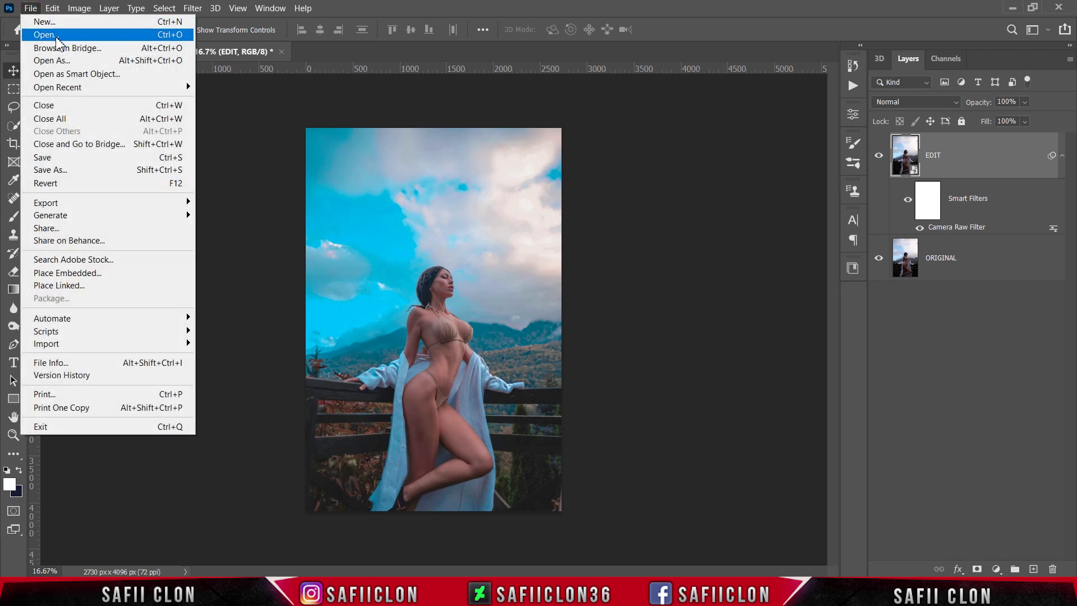
pyautogui.click(54, 36)
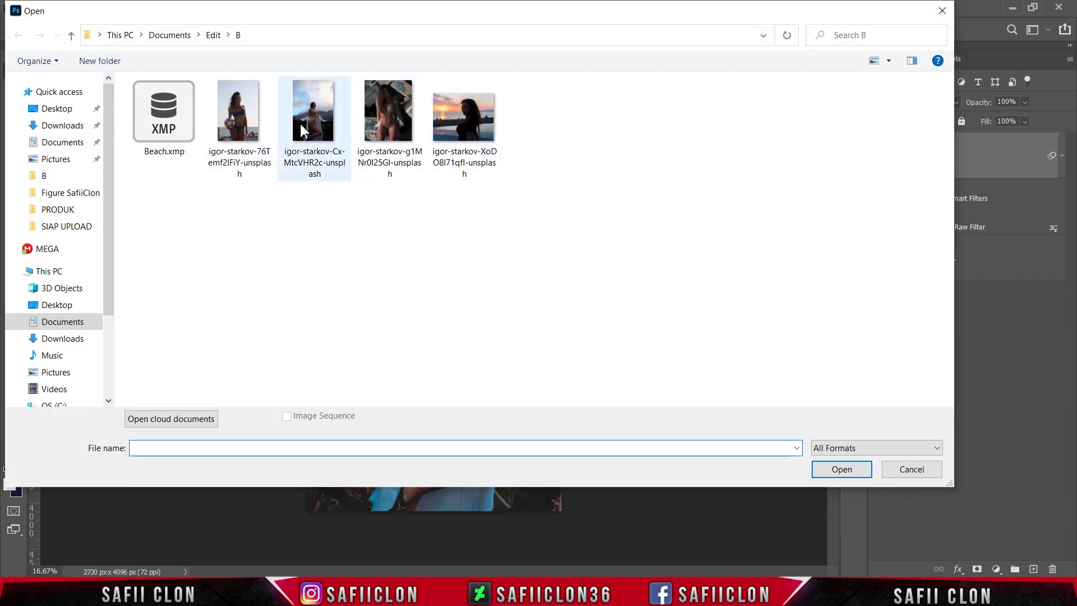
pyautogui.click(253, 130)
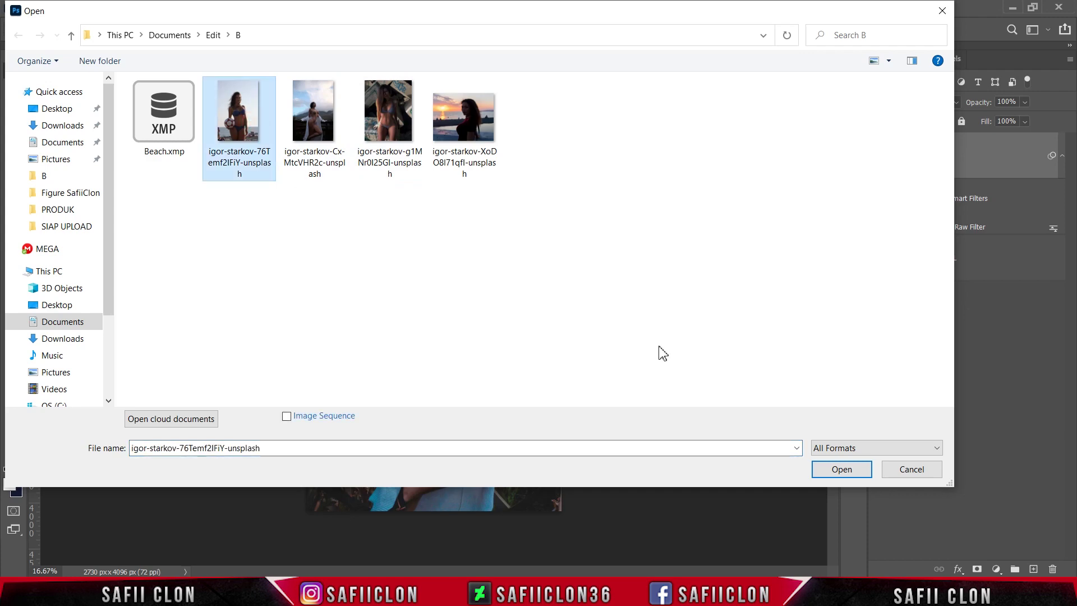
pyautogui.click(856, 473)
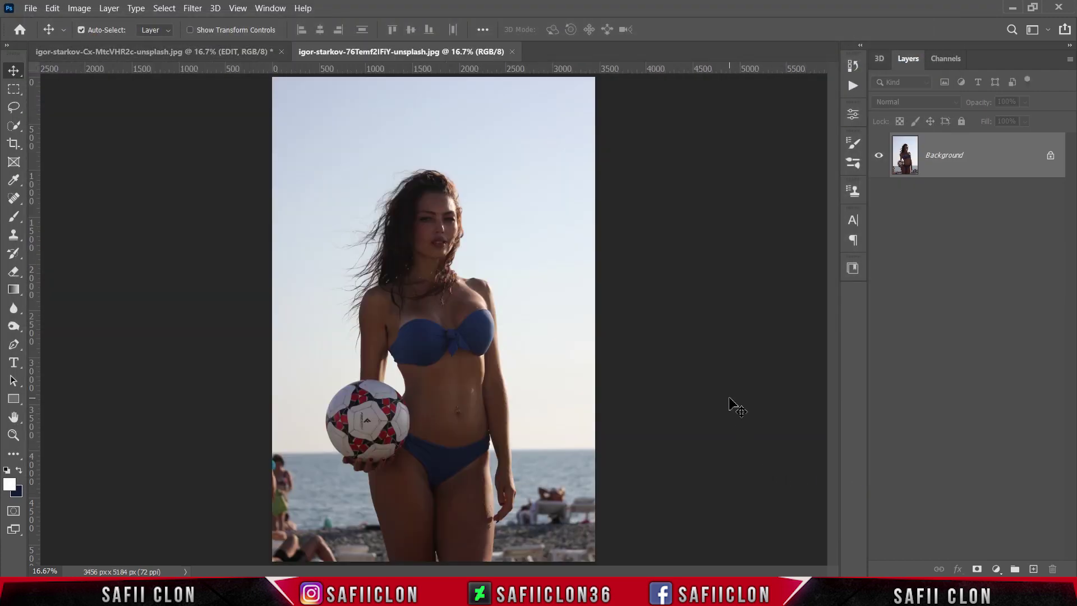
# Step: Unlock Background as Layer 0, duplicate it, and convert Layer 0 copy to a smart object
pyautogui.click(1051, 158)
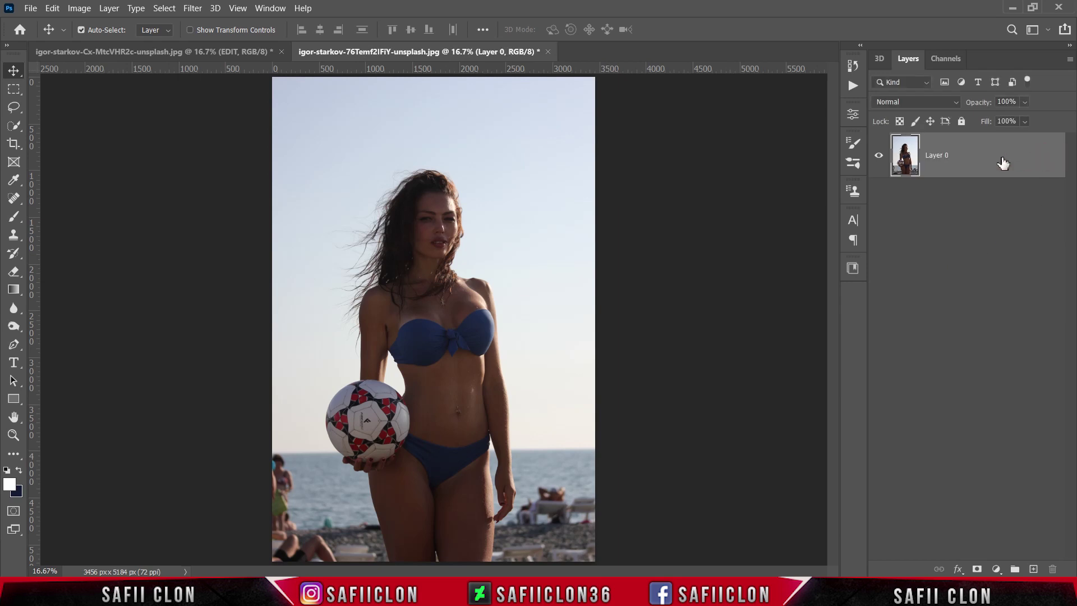
pyautogui.rightClick(978, 160)
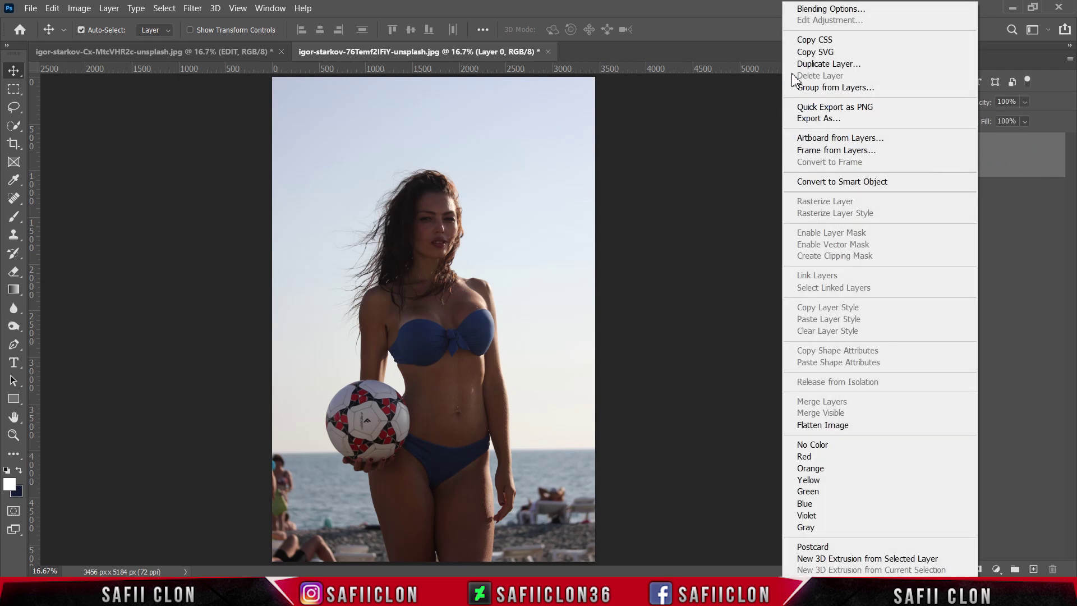
pyautogui.click(828, 64)
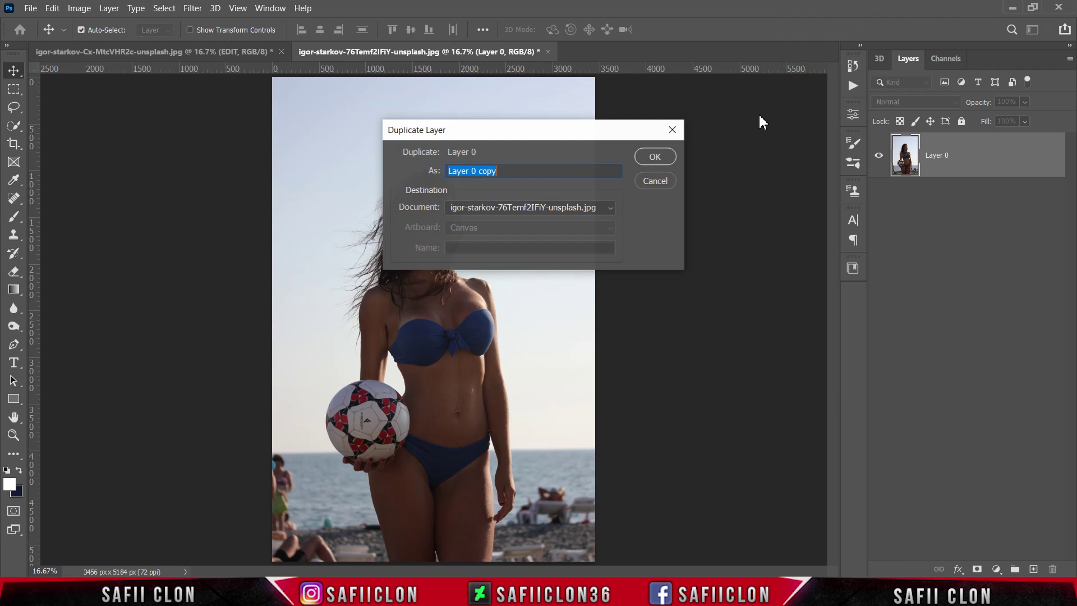
pyautogui.click(656, 157)
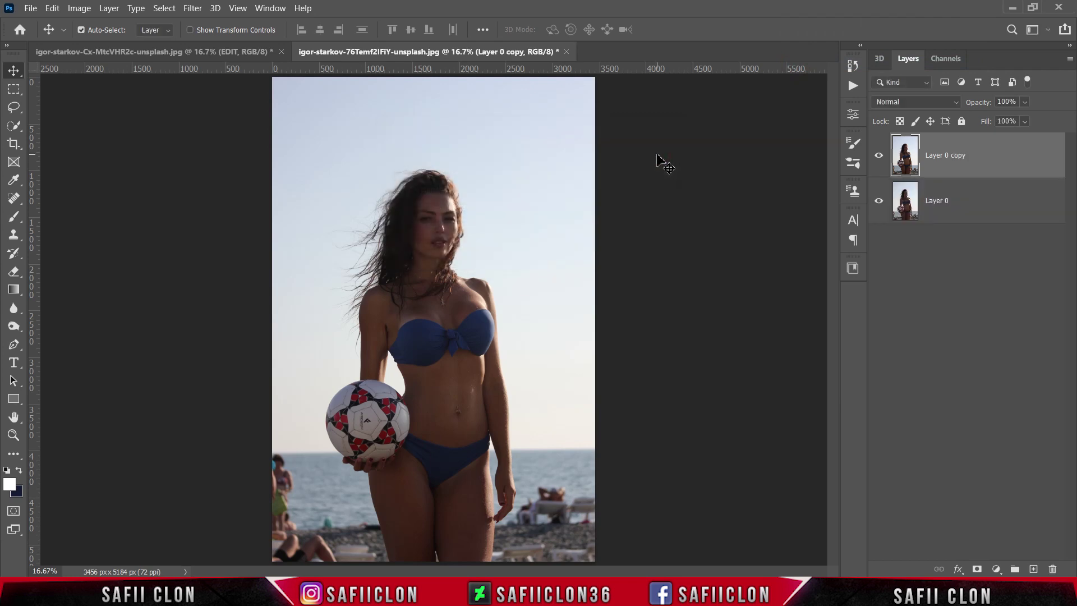
pyautogui.rightClick(1003, 152)
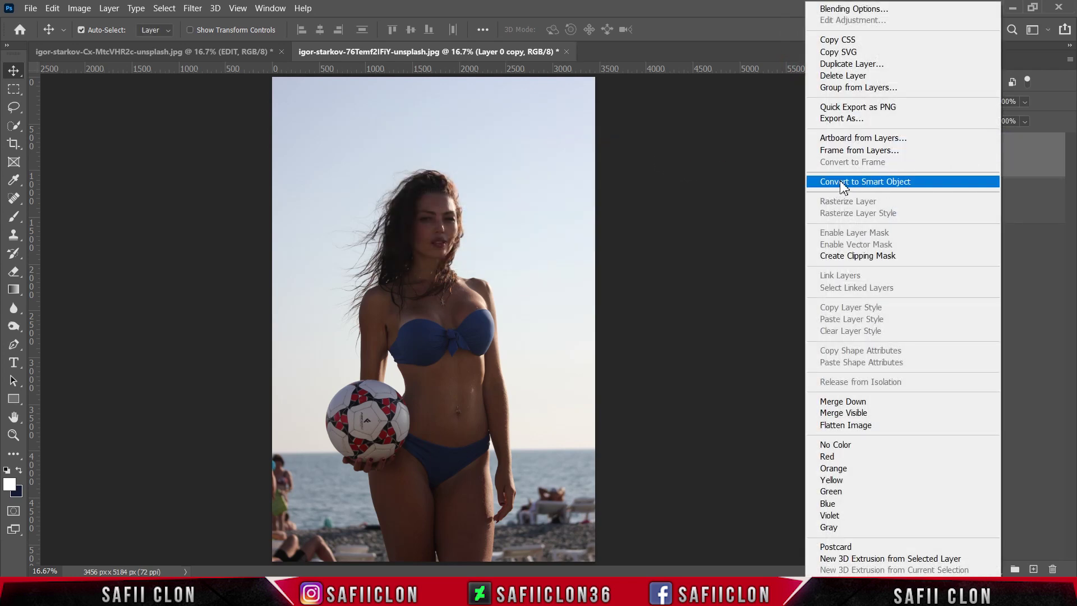
pyautogui.click(844, 182)
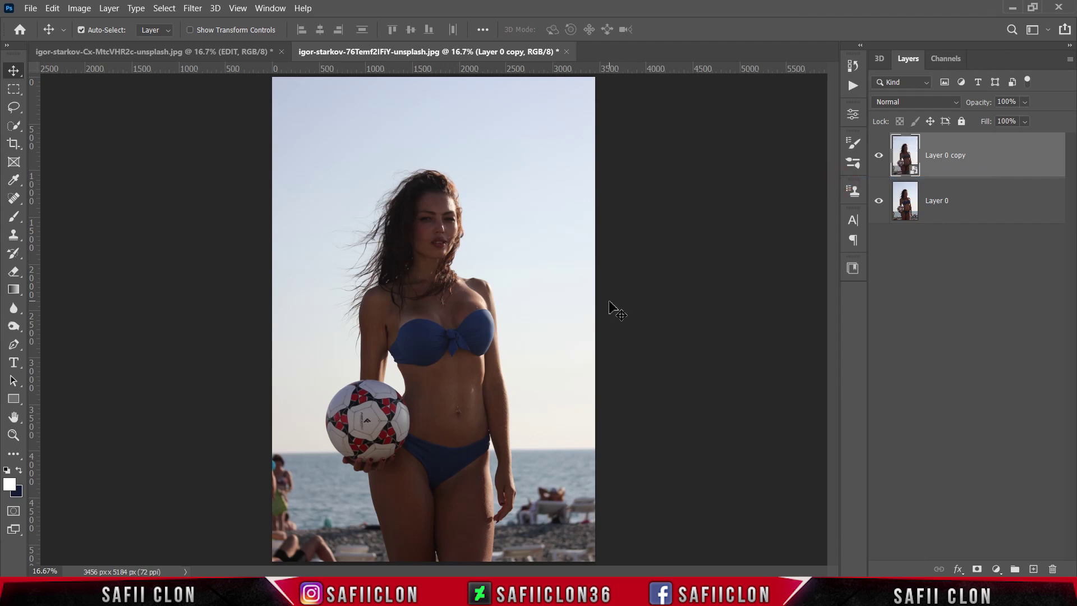
pyautogui.click(193, 7)
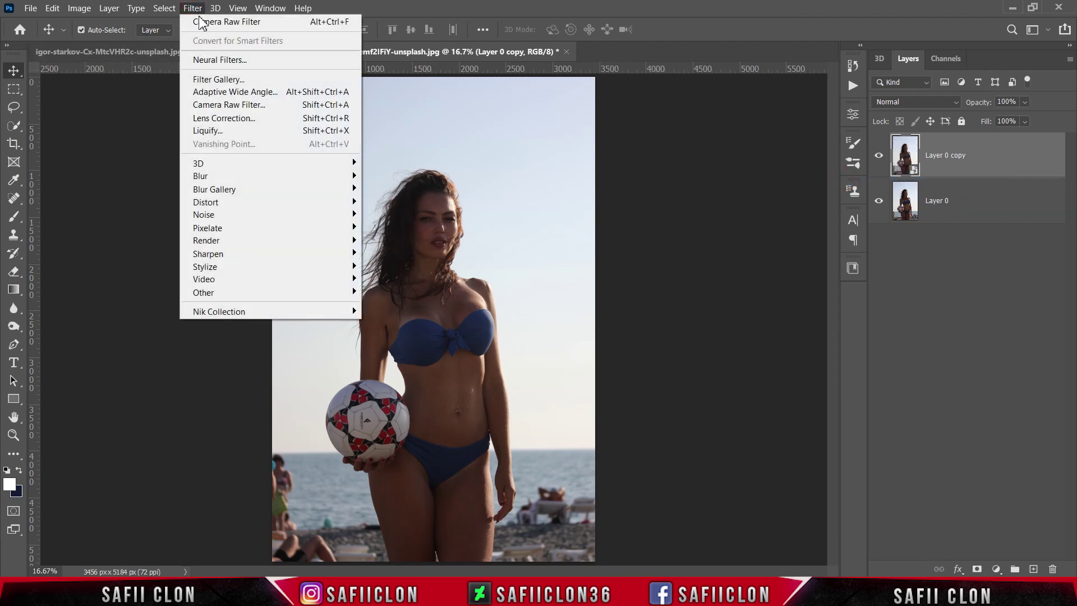
# Step: Load the saved Beach.xmp settings into Camera Raw on Layer 0 copy
pyautogui.click(242, 105)
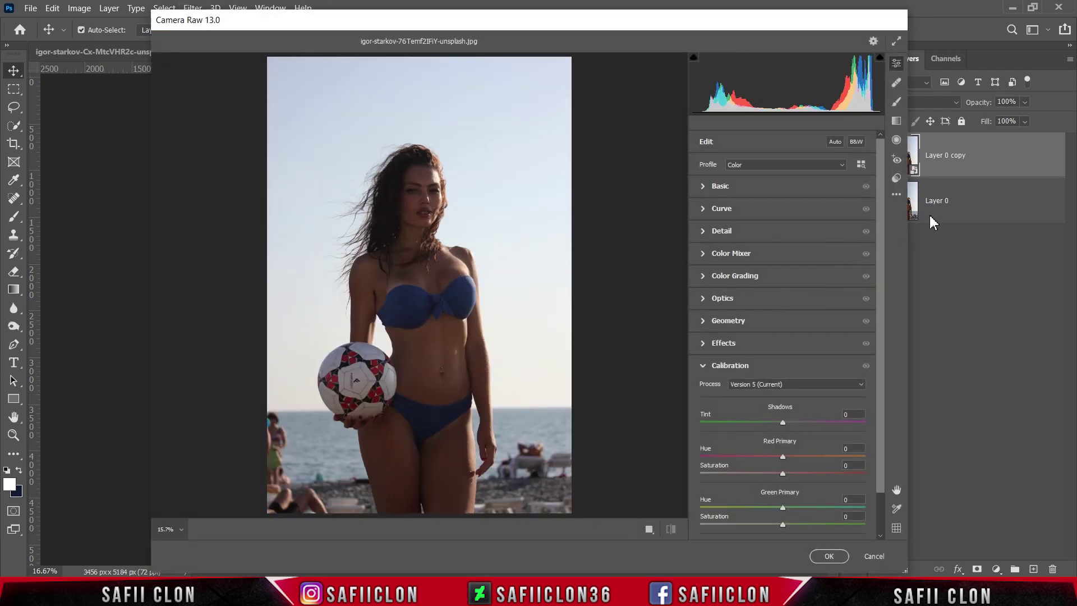
pyautogui.click(899, 195)
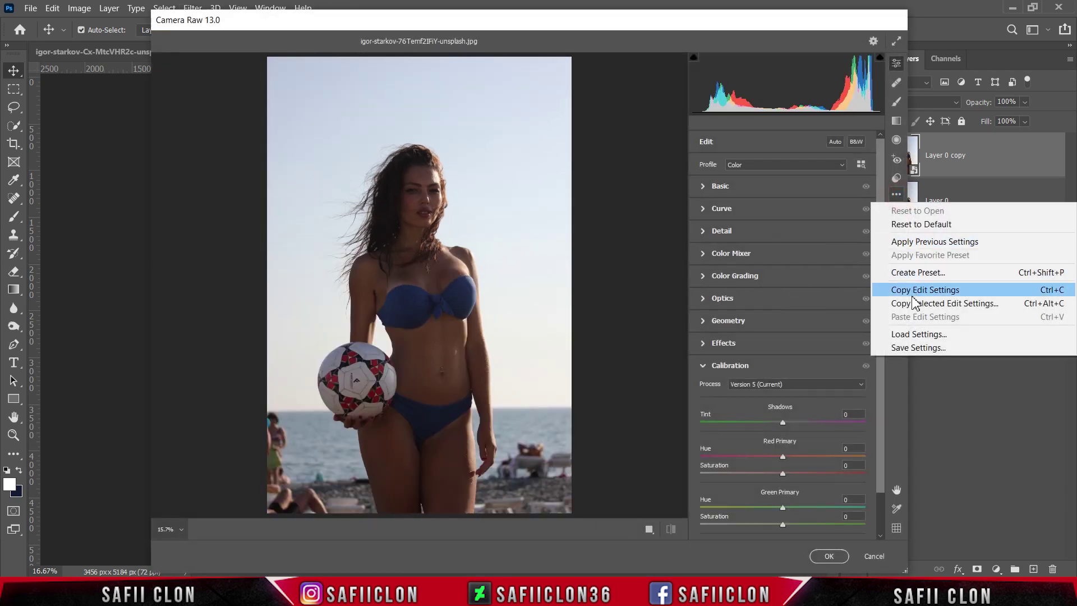
pyautogui.click(918, 335)
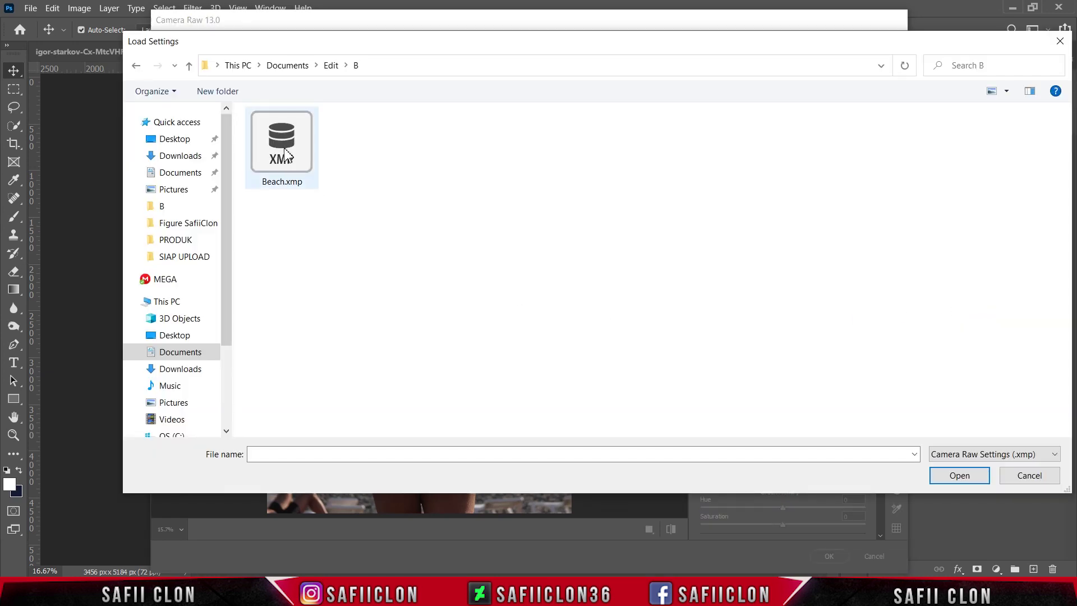
pyautogui.click(286, 154)
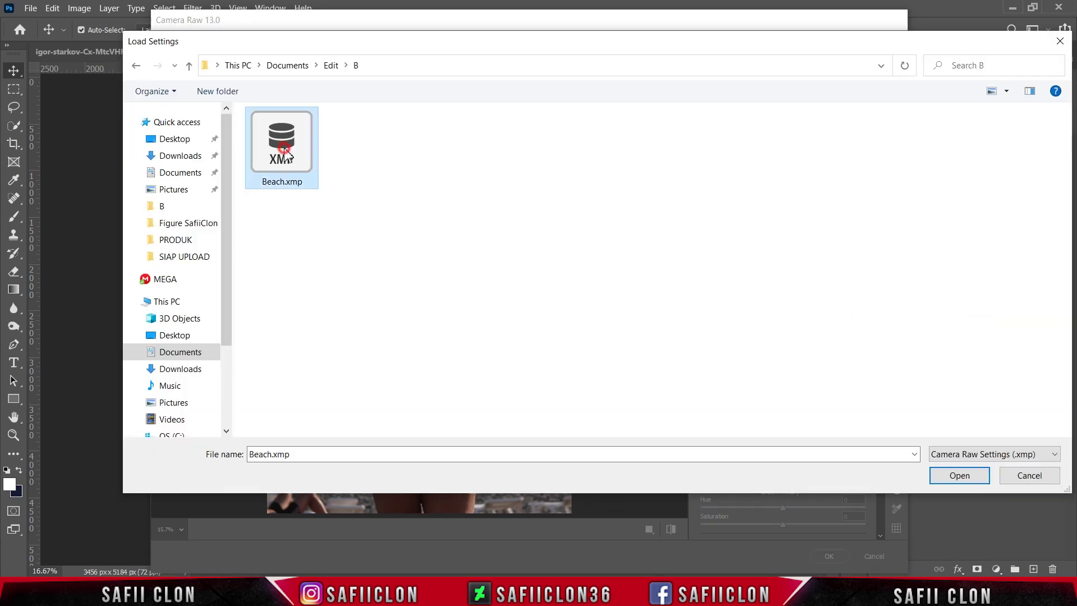
pyautogui.click(958, 475)
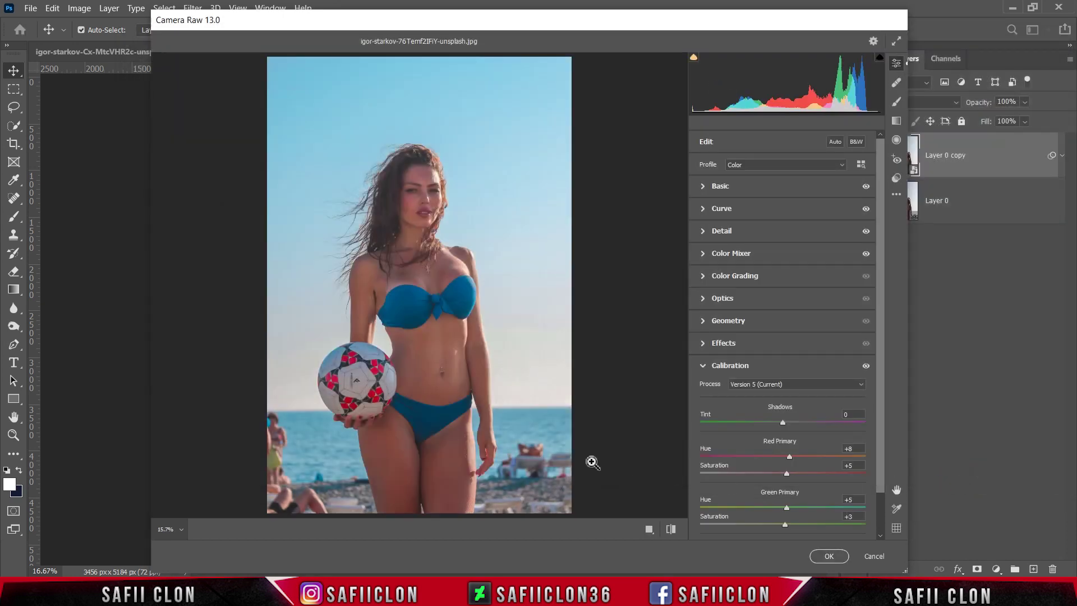
# Step: Preview the Before/After comparison layouts, then commit the Beach grade with OK
pyautogui.click(649, 531)
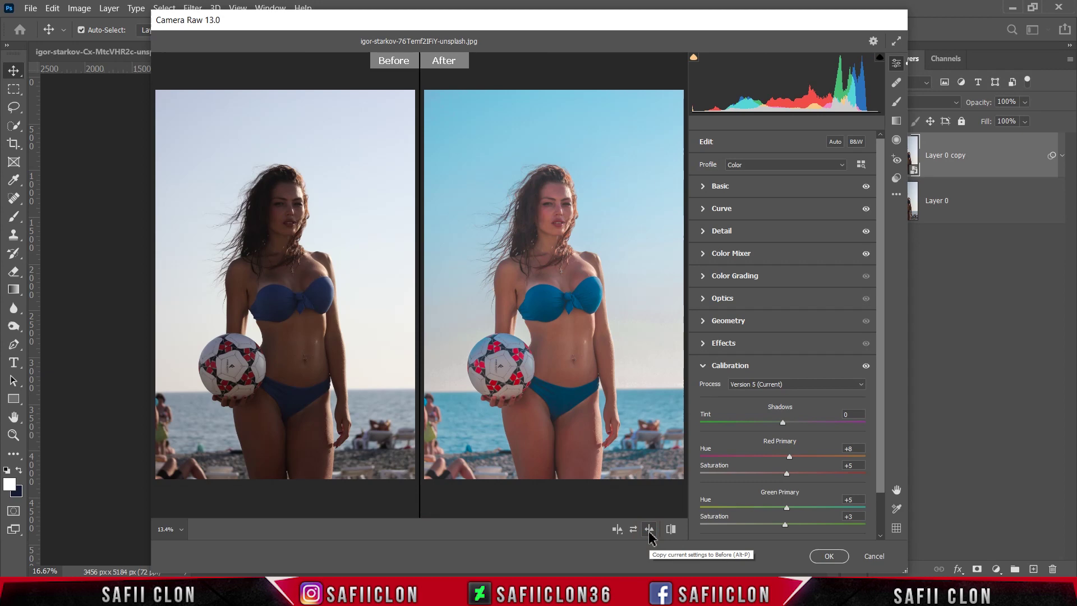
pyautogui.click(616, 532)
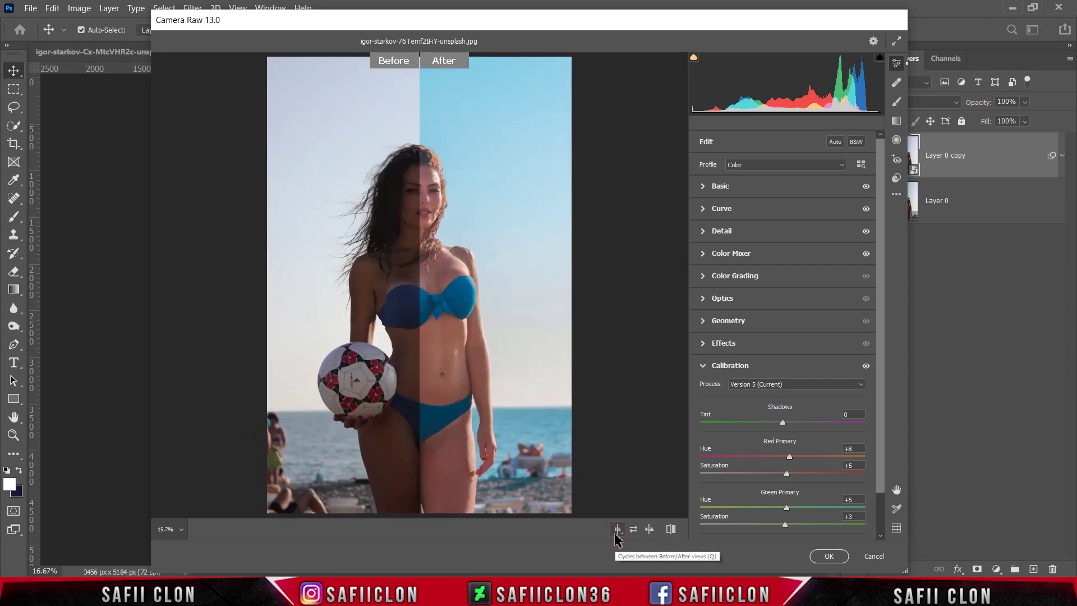
pyautogui.click(616, 532)
pyautogui.click(616, 531)
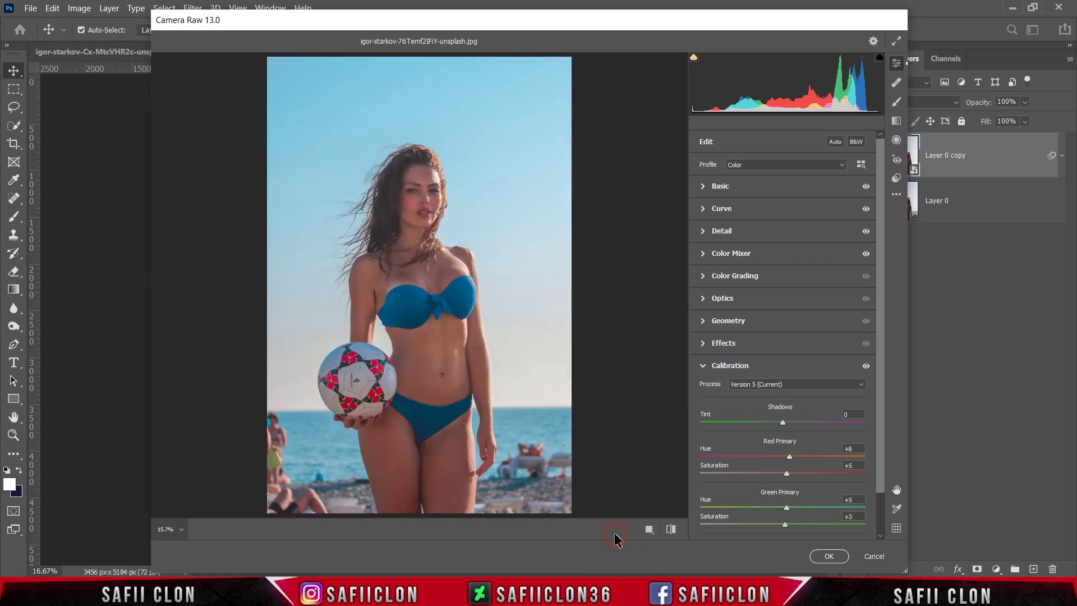
pyautogui.click(829, 558)
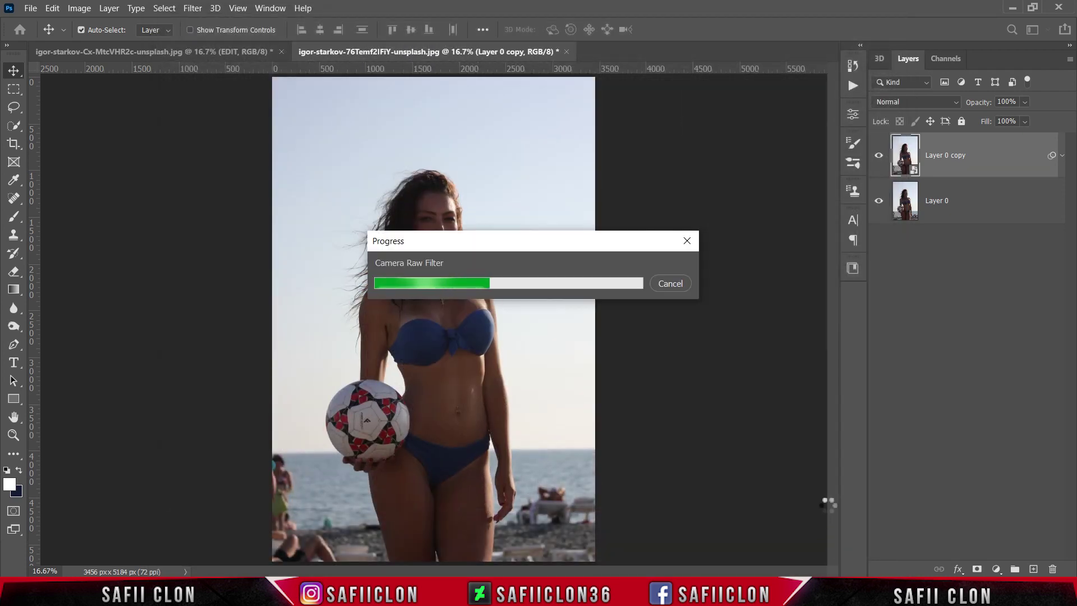
# Step: Toggle Layer 0 copy's visibility, zoomed in and out, to compare the grade with the original
pyautogui.click(879, 155)
pyautogui.click(879, 155)
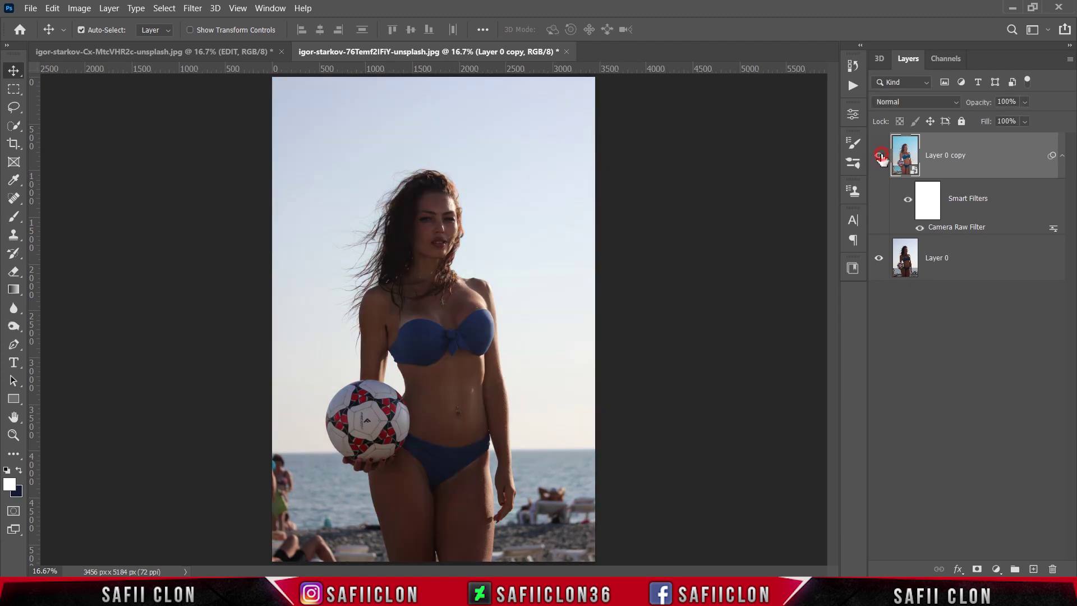
pyautogui.click(878, 155)
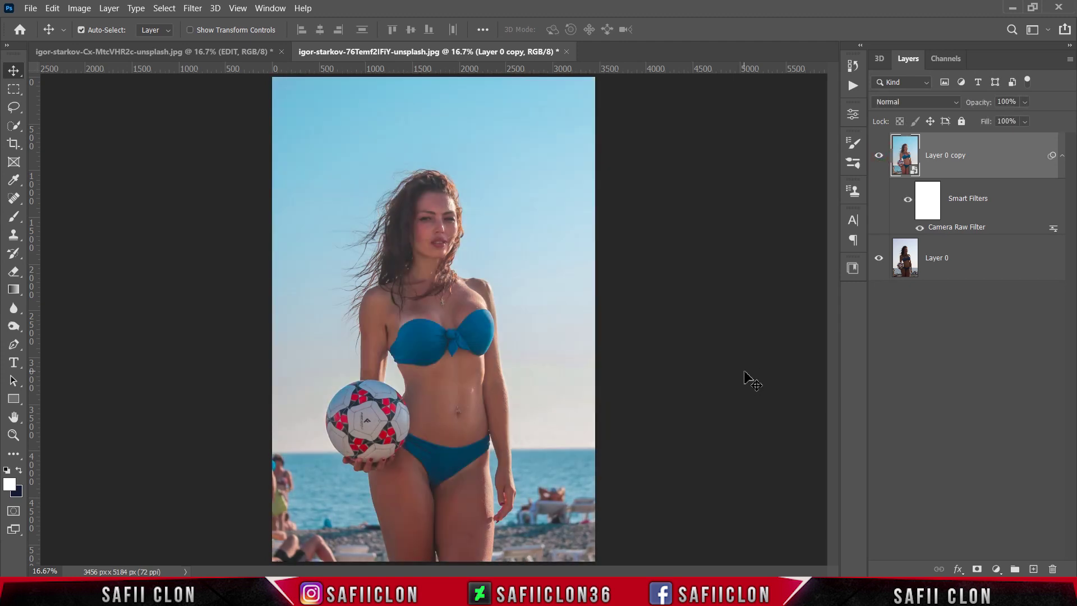
pyautogui.hotkey('ctrl', '+')
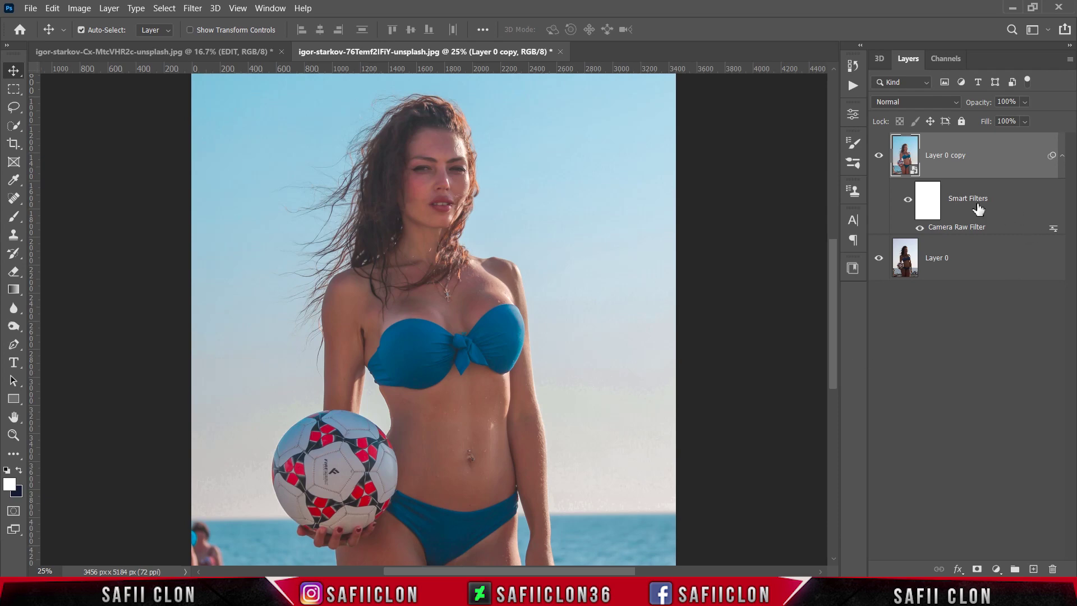
pyautogui.click(879, 155)
pyautogui.click(878, 156)
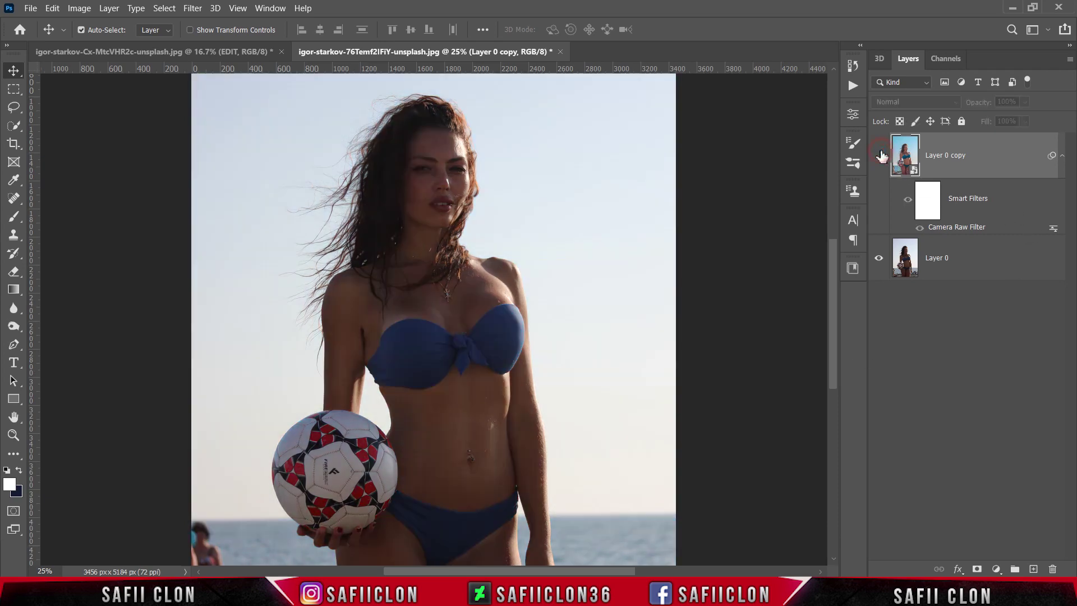
pyautogui.hotkey('ctrl', '-')
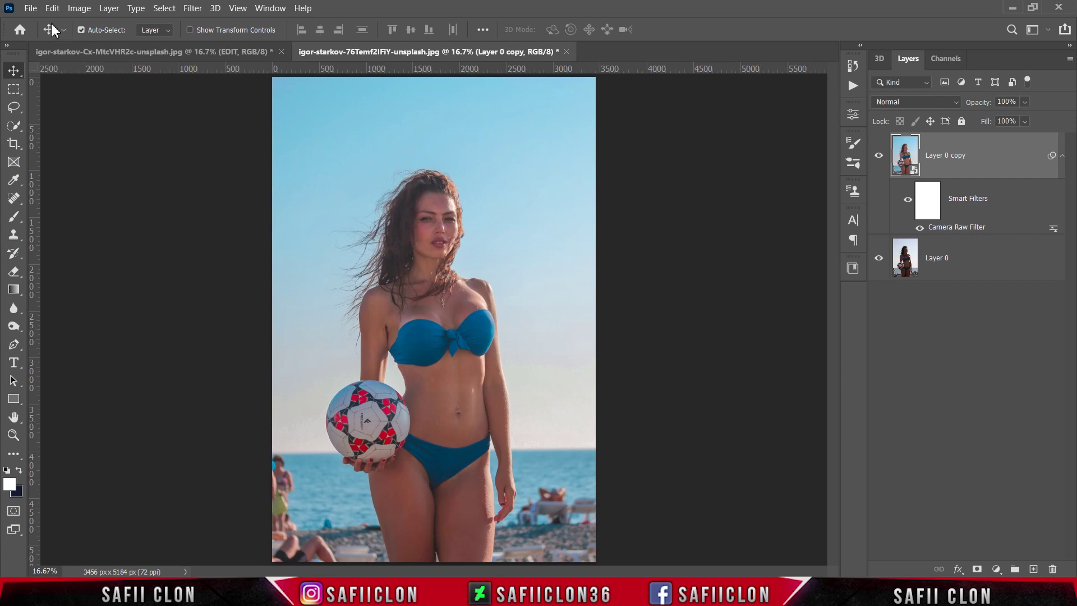
# Step: Open the sunset seaside portrait photo
pyautogui.click(23, 9)
pyautogui.press('Escape')
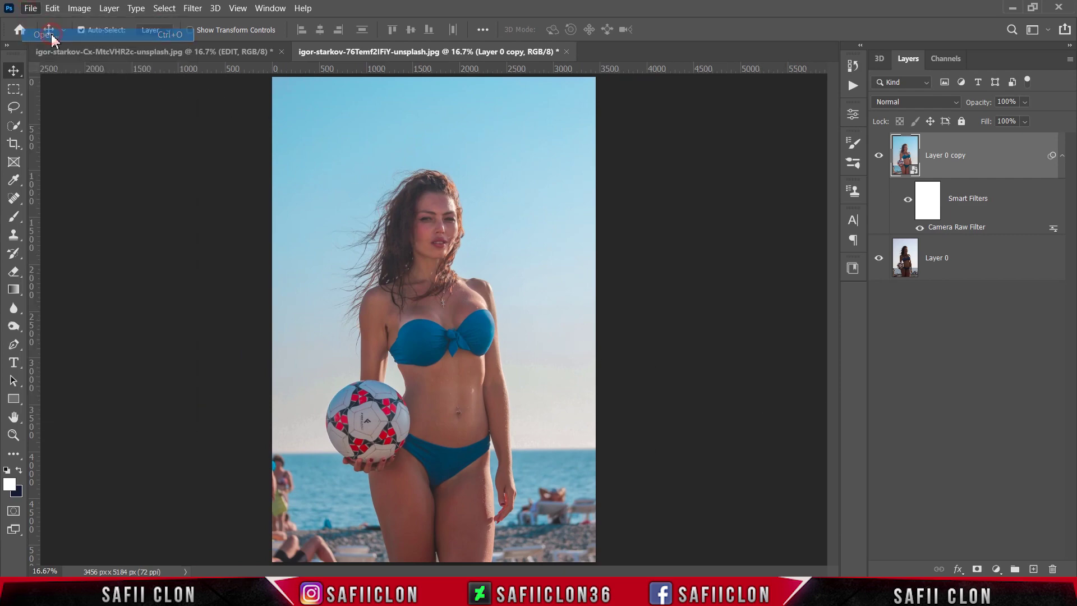
pyautogui.hotkey('ctrl', 'o')
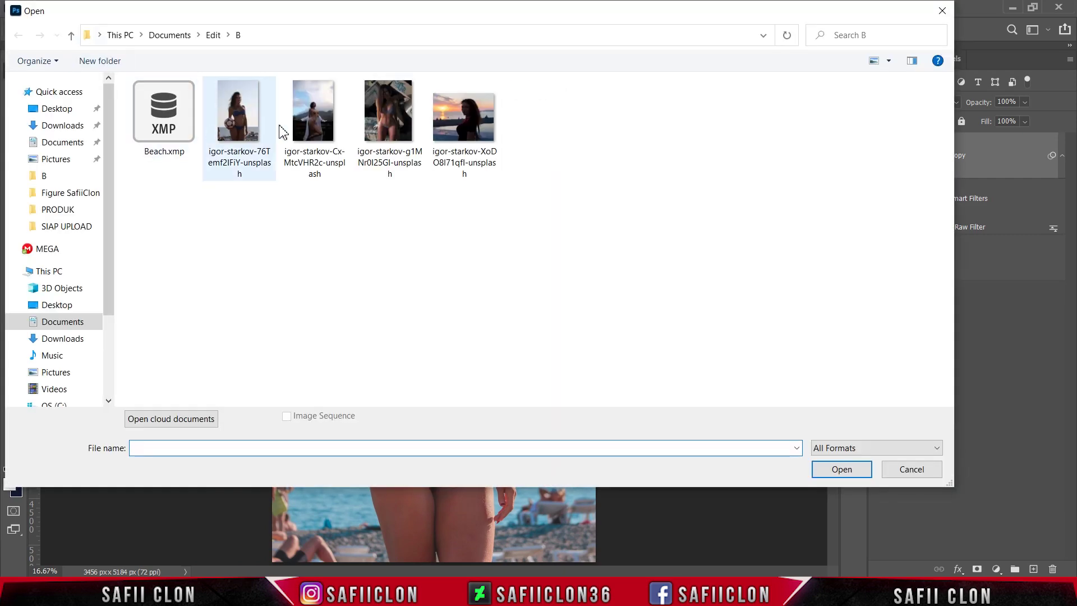
pyautogui.click(467, 133)
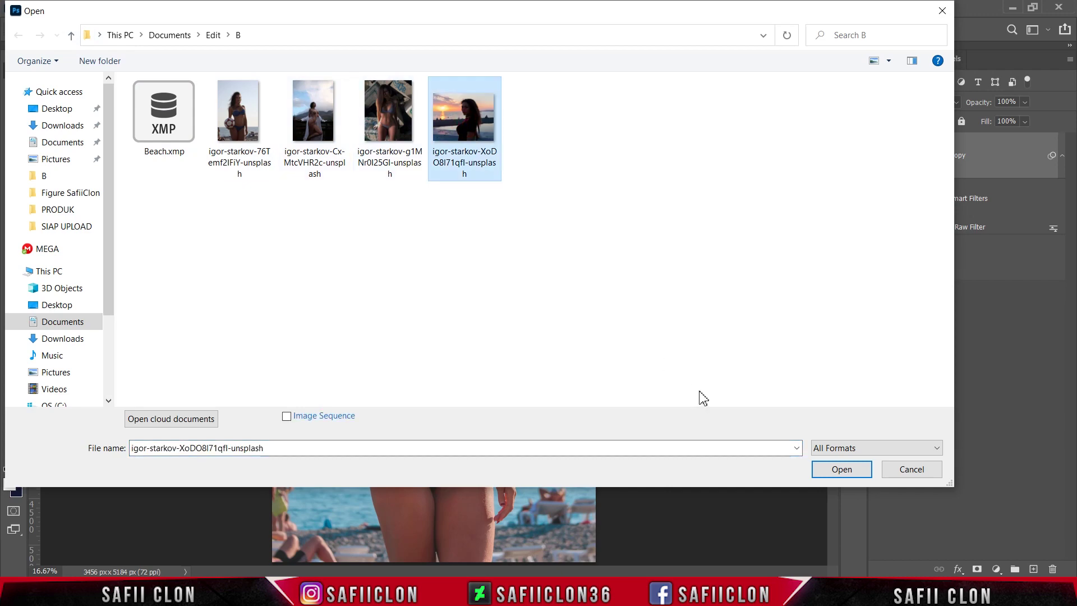
pyautogui.click(852, 477)
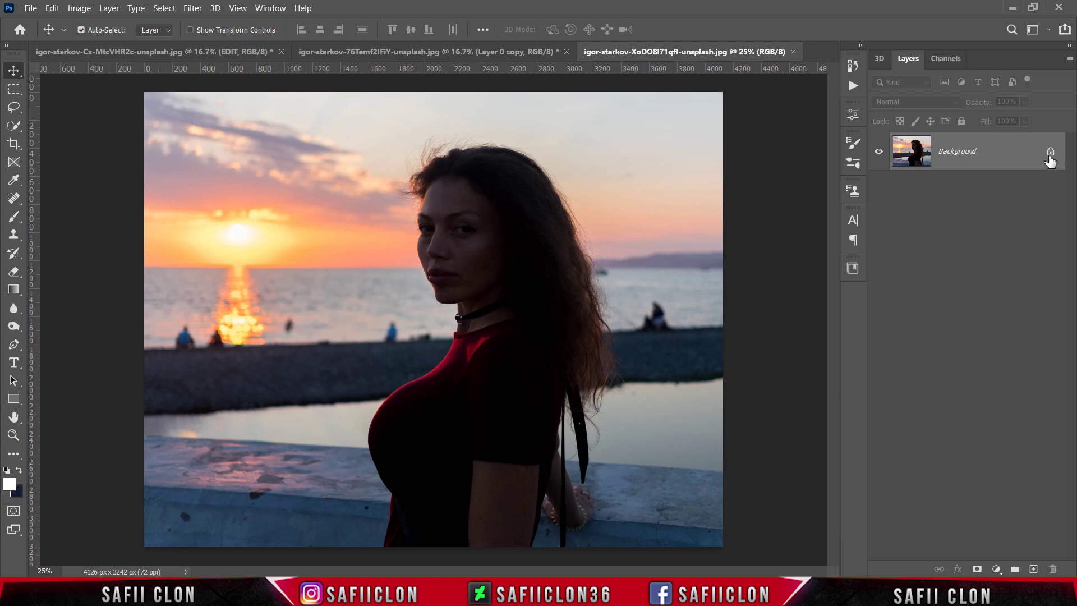
# Step: Unlock Background, duplicate it with Ctrl+J, and reapply the last Camera Raw Filter to the copy
pyautogui.click(1050, 153)
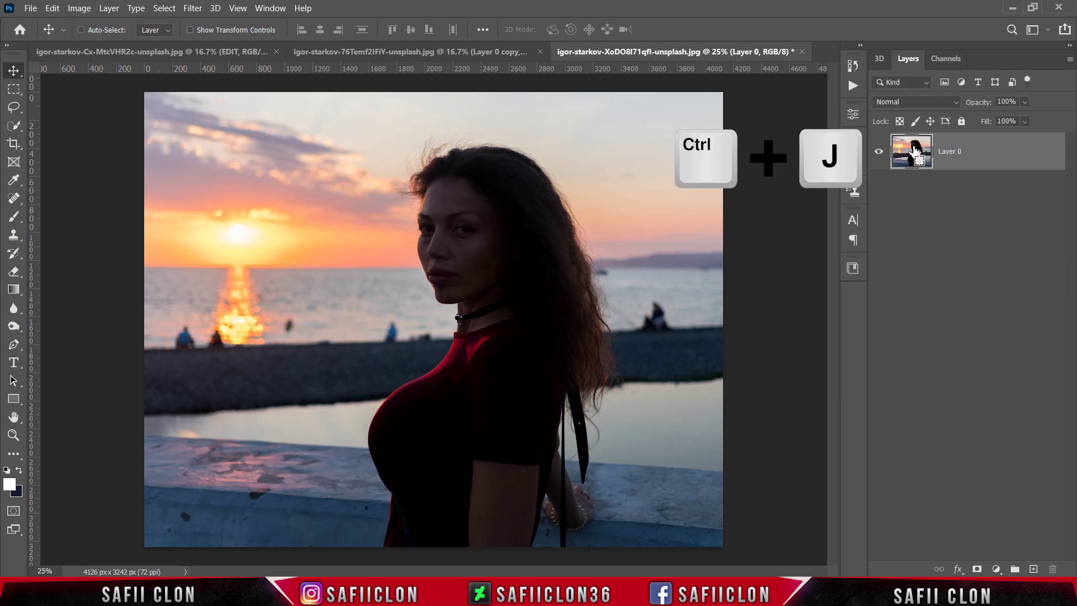
pyautogui.hotkey('ctrl', 'j')
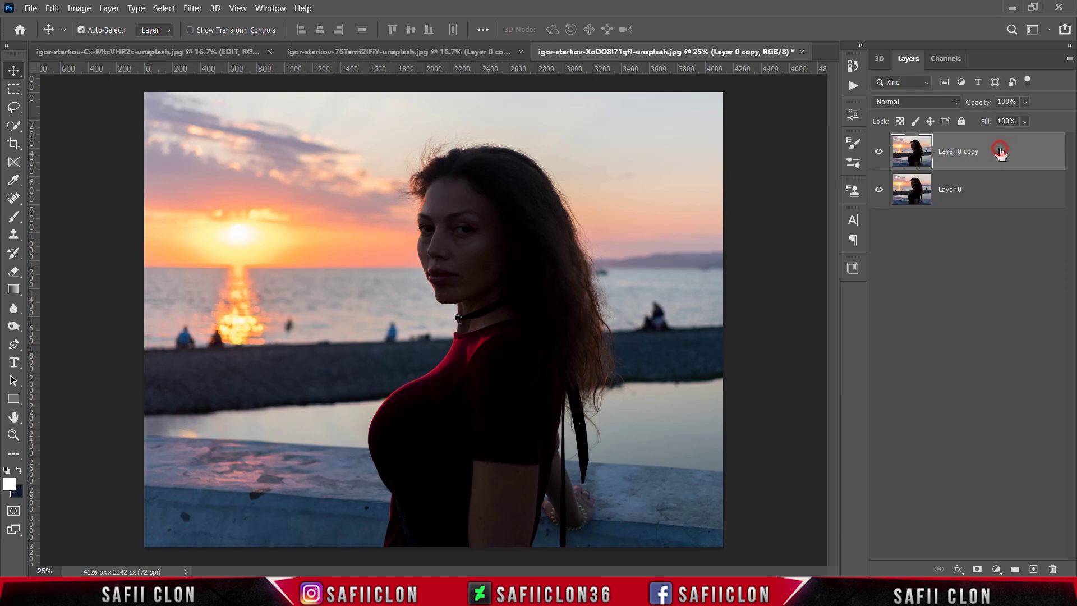
pyautogui.click(193, 8)
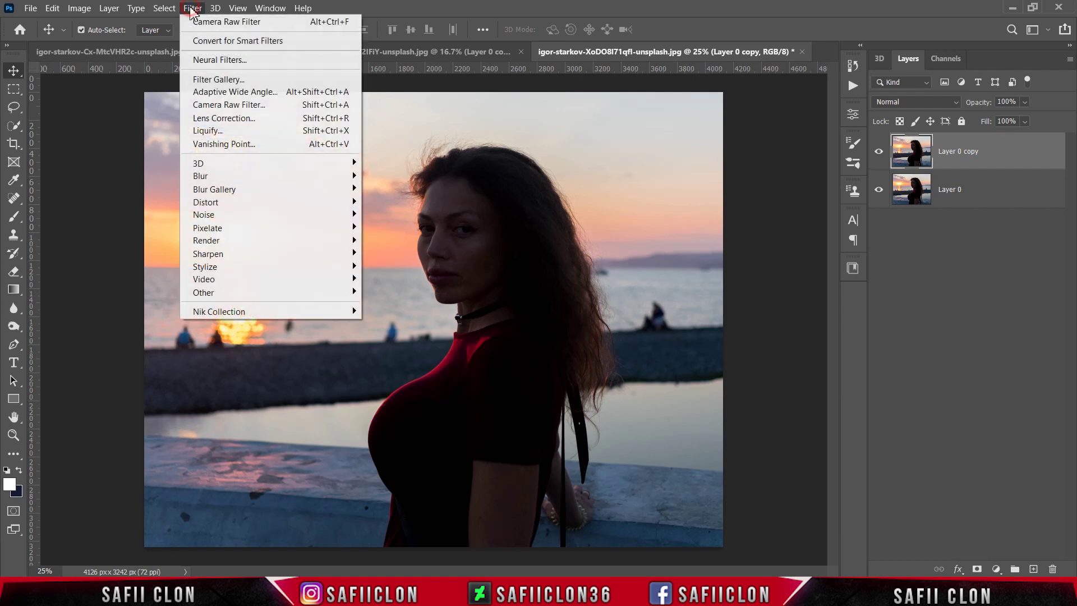
pyautogui.click(247, 23)
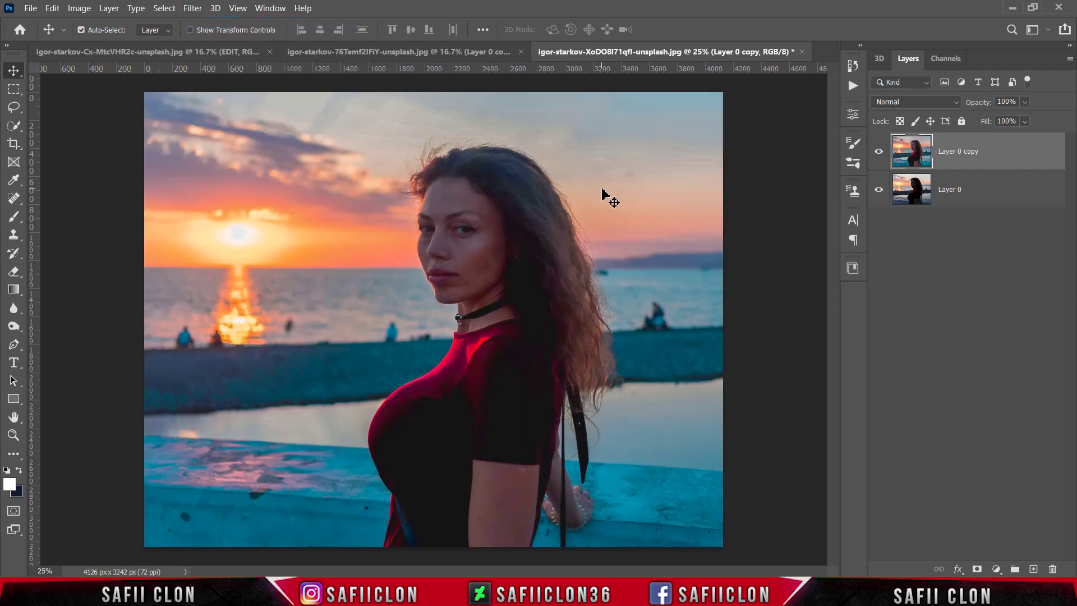
# Step: Toggle the graded copy's visibility, zoomed in, to compare against the original sunset photo
pyautogui.click(878, 152)
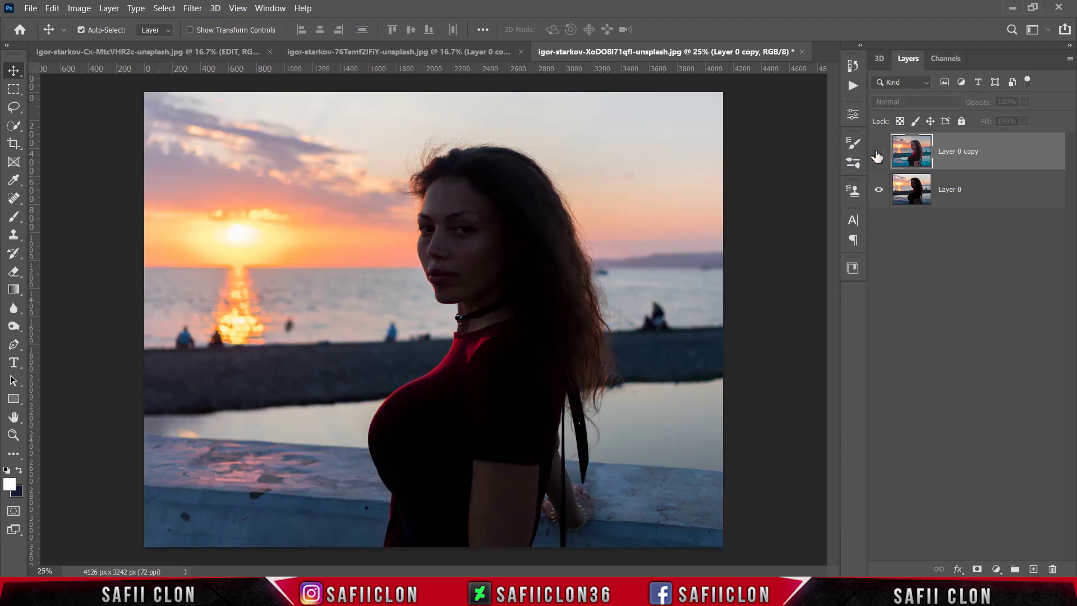
pyautogui.click(878, 152)
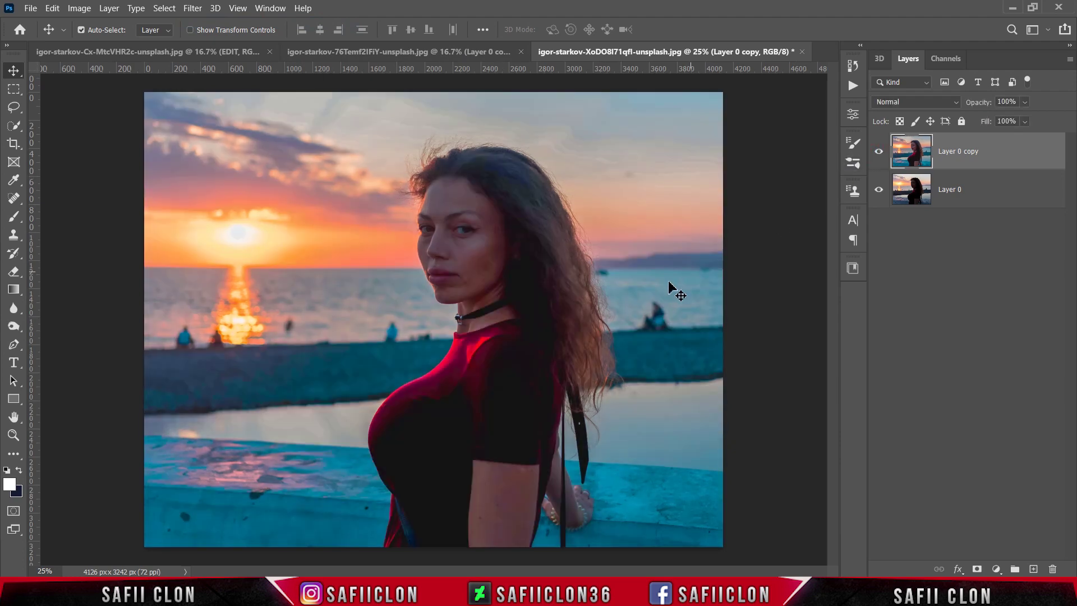
pyautogui.hotkey('ctrl', '+')
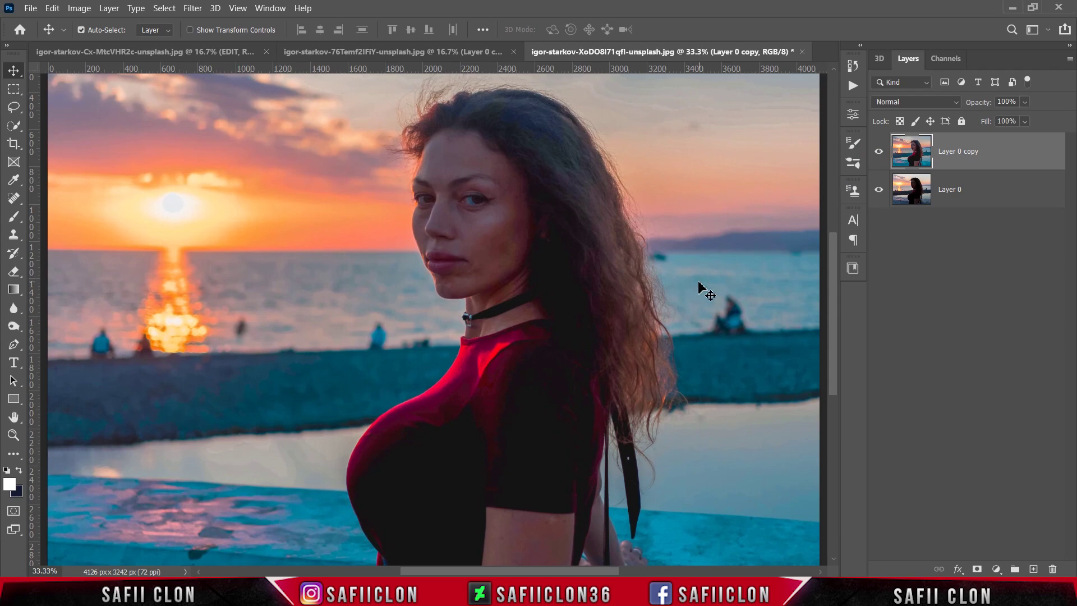
pyautogui.click(878, 152)
pyautogui.click(878, 153)
pyautogui.click(878, 153)
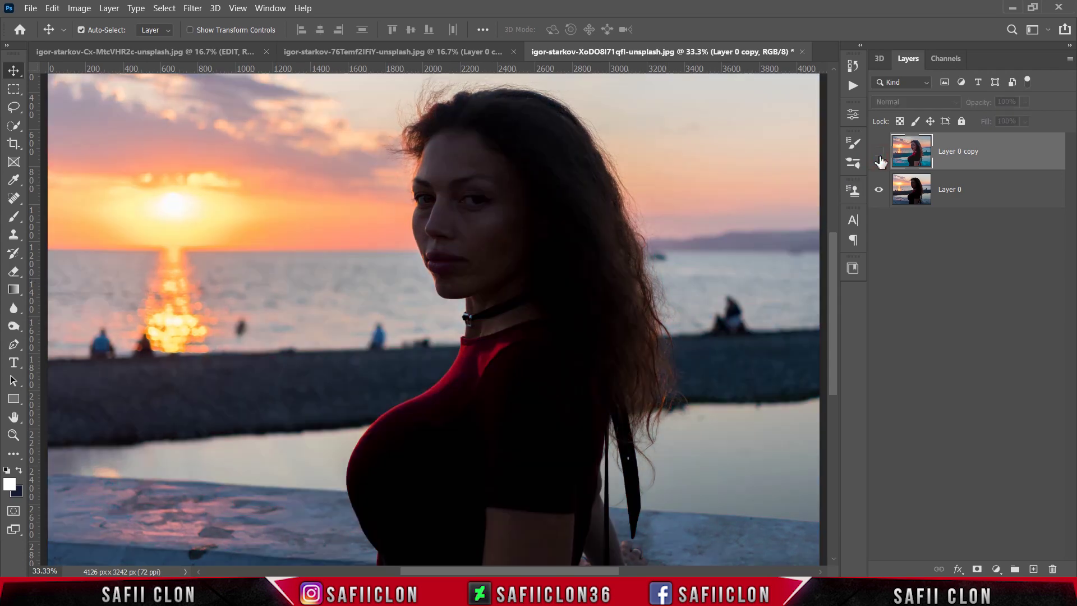
# Step: Fit the current view, then open igor-starkov-g1MNr0I25GI-unsplash, the graffiti-blocks portrait
pyautogui.hotkey('ctrl', '-')
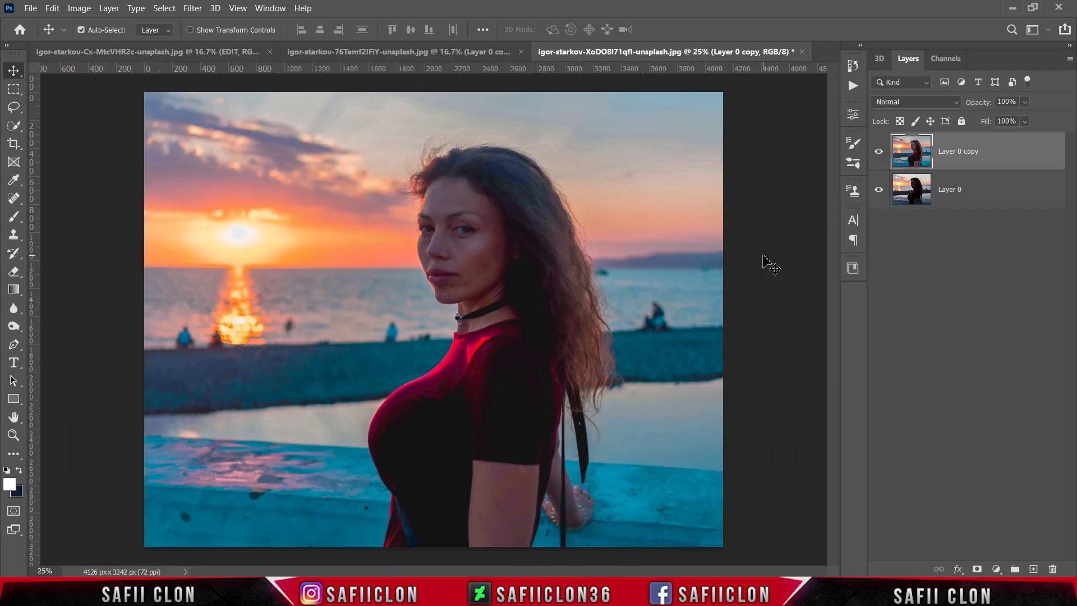
pyautogui.click(30, 8)
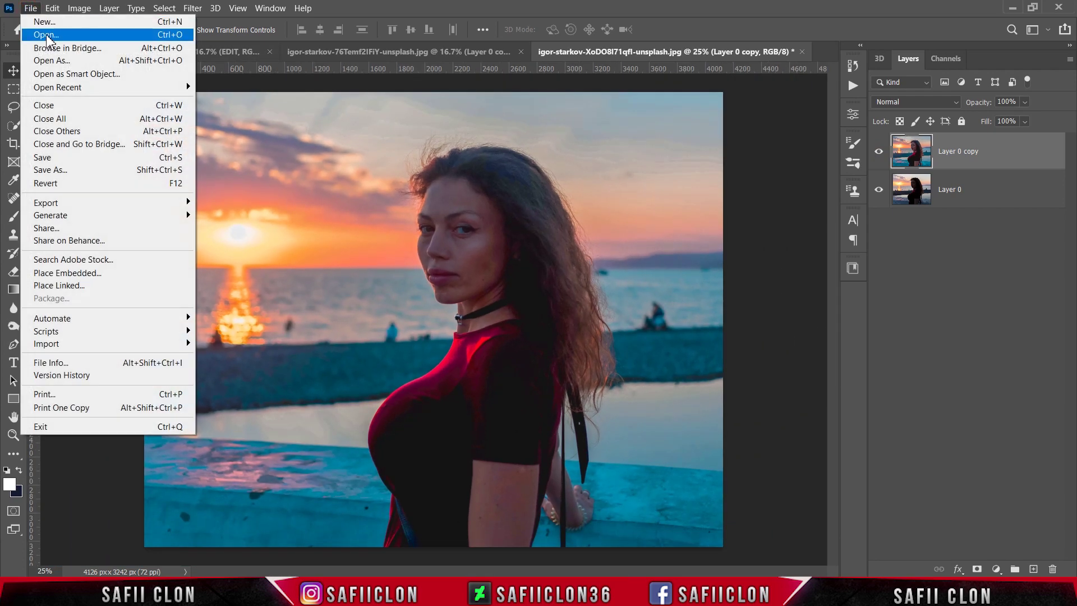
pyautogui.click(47, 36)
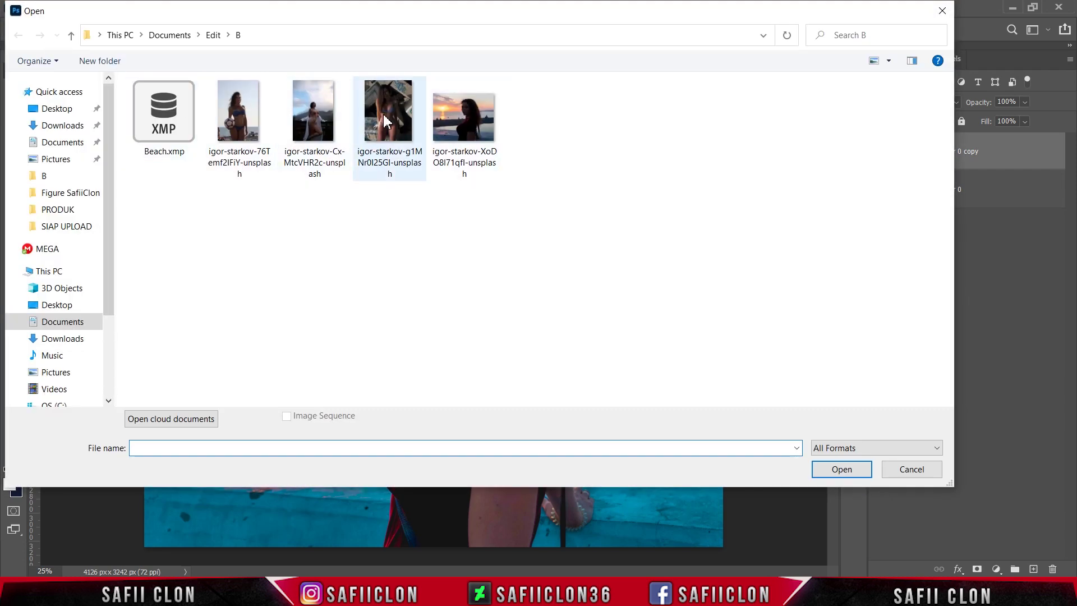
pyautogui.click(385, 122)
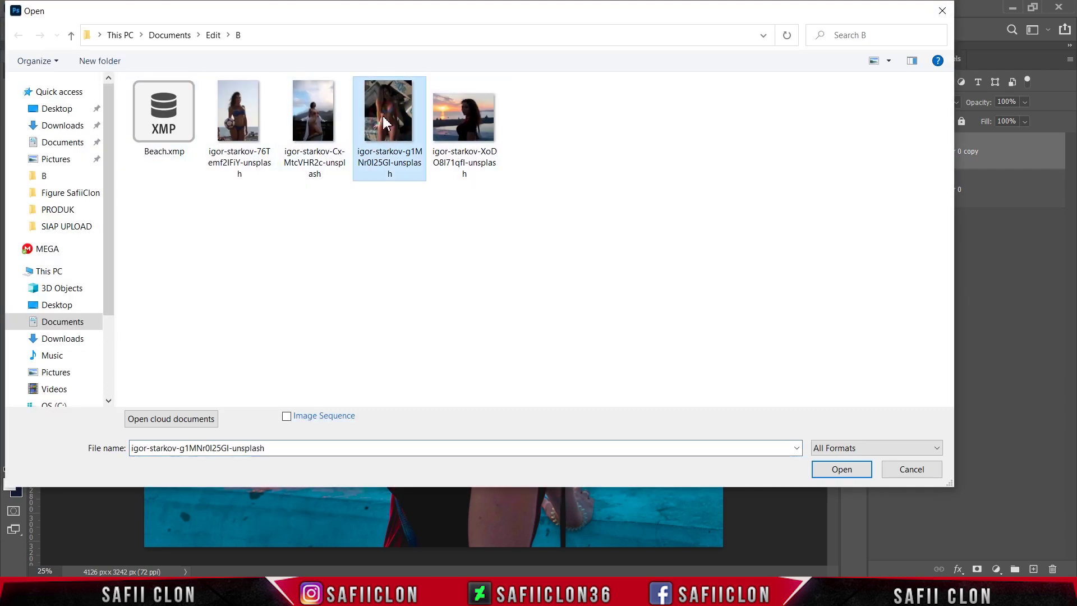
pyautogui.click(840, 470)
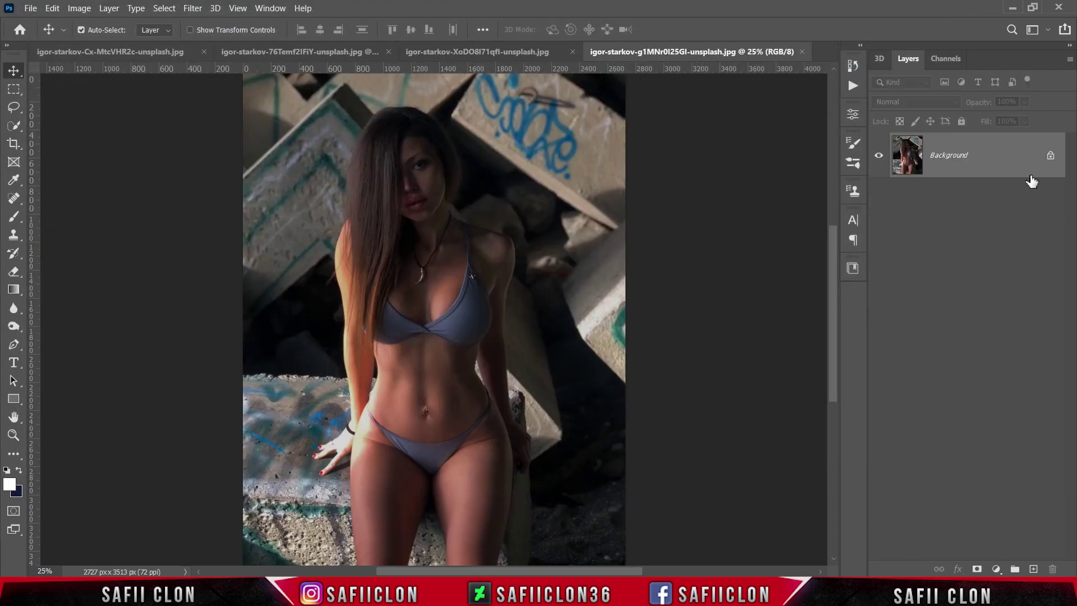
# Step: Unlock the graffiti photo's Background, duplicate Layer 0, and launch Camera Raw Filter on the copy
pyautogui.click(1050, 157)
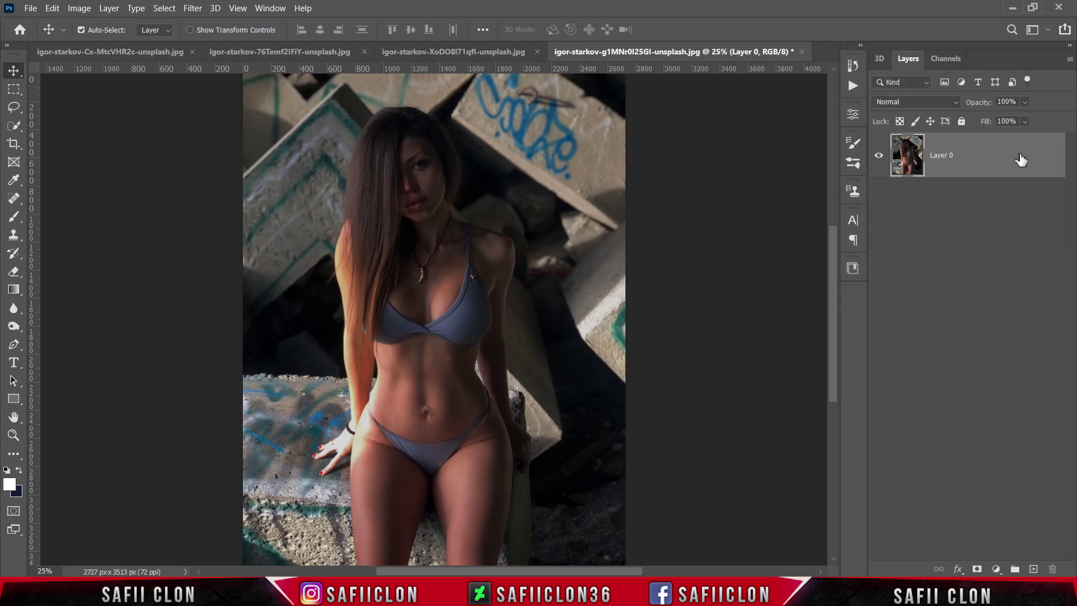
pyautogui.rightClick(988, 157)
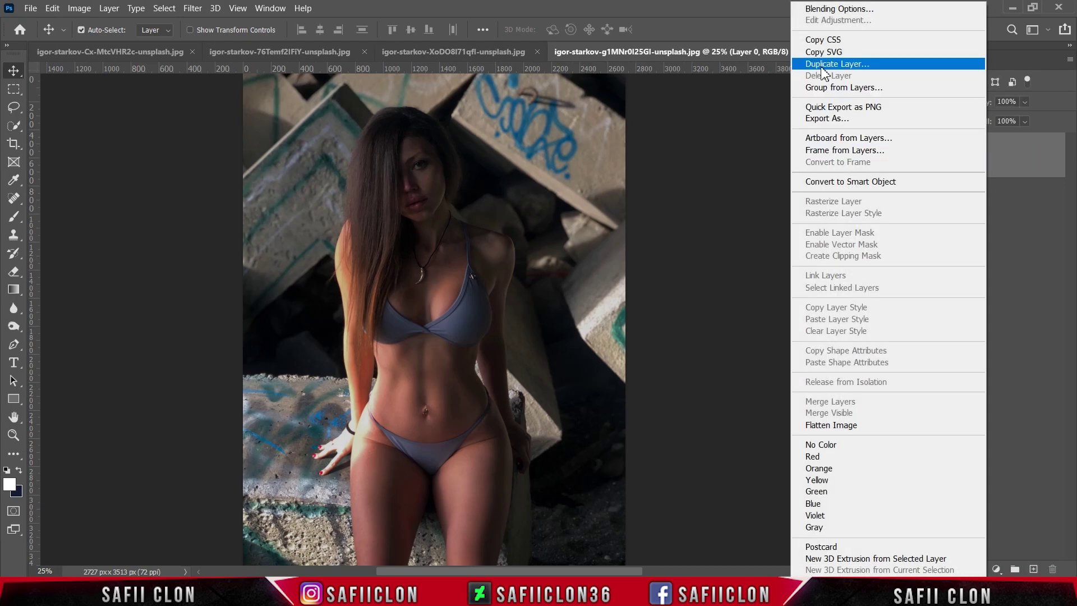
pyautogui.click(822, 65)
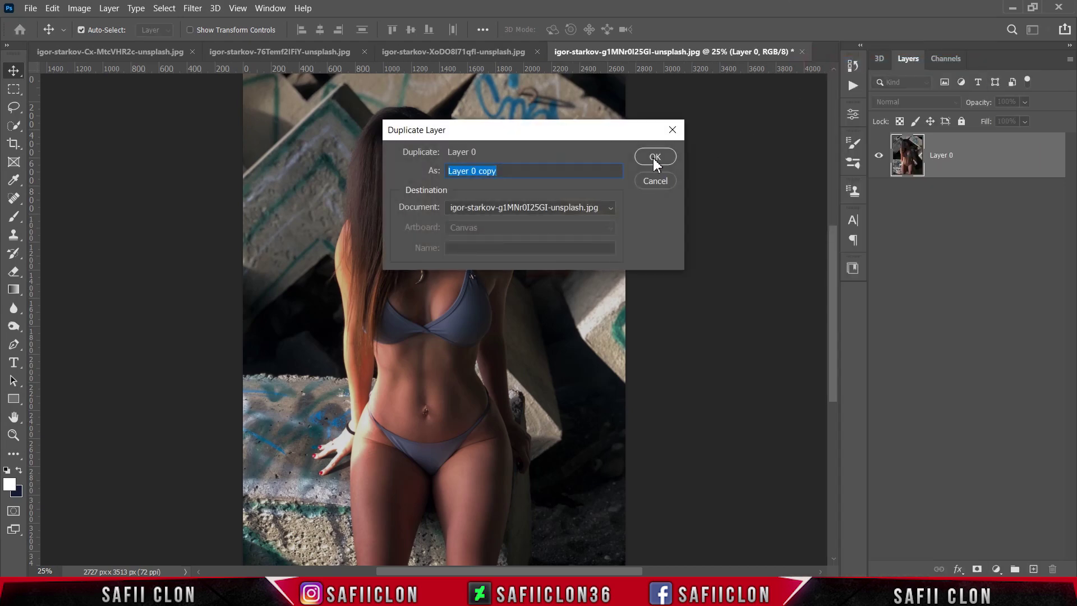
pyautogui.click(654, 157)
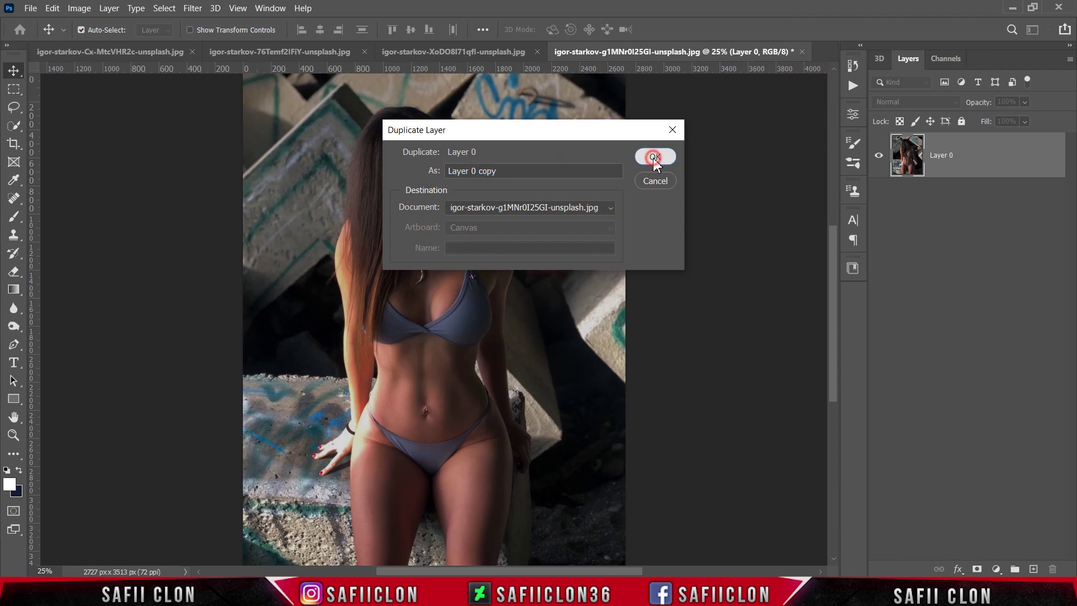
pyautogui.click(192, 8)
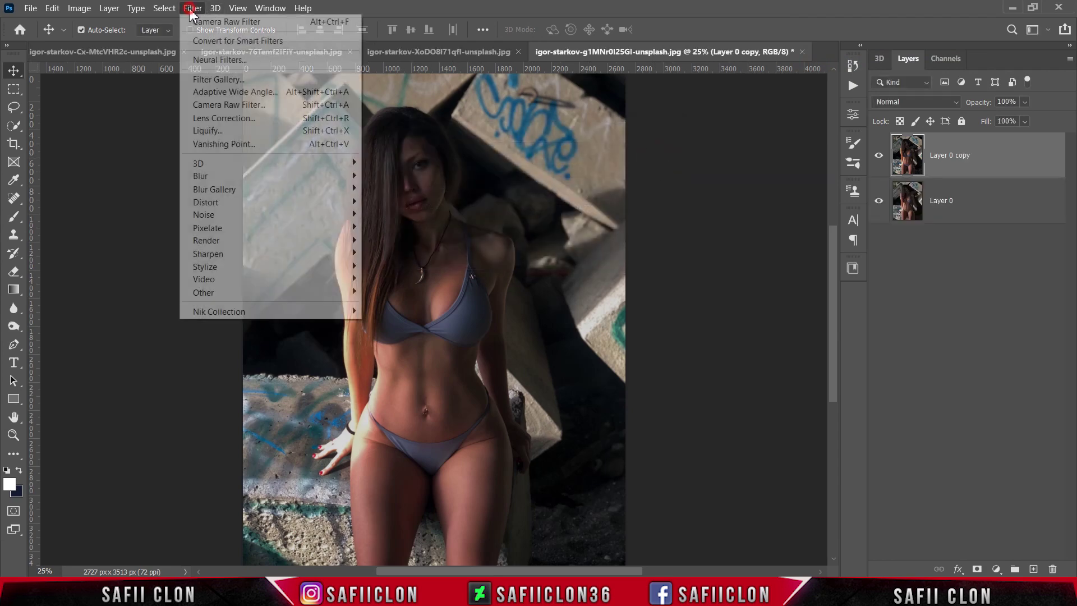
pyautogui.click(230, 106)
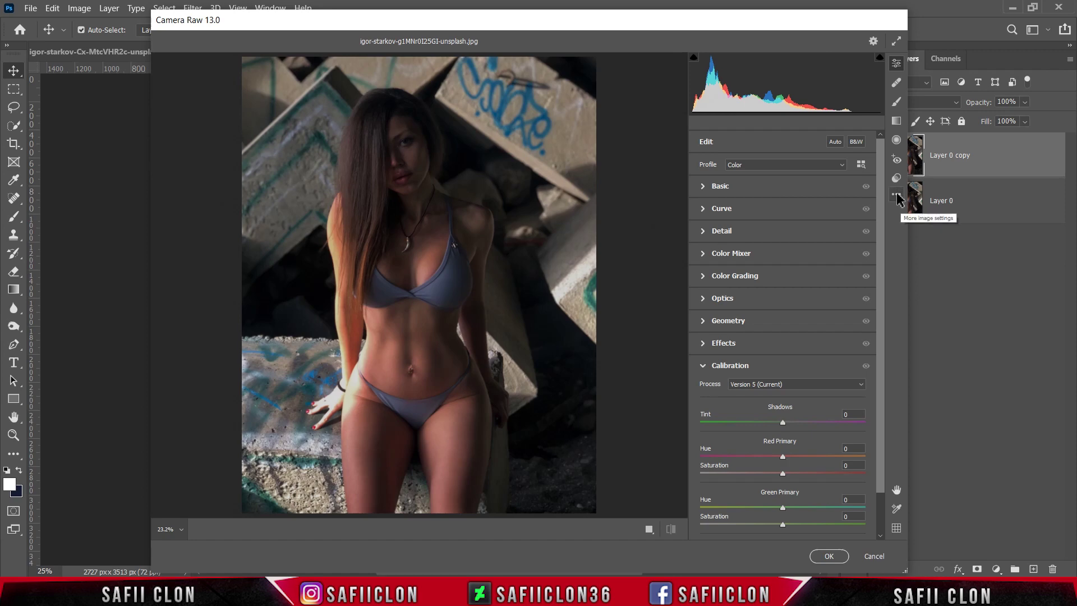
# Step: Load the Beach.xmp settings into Camera Raw for the graffiti photo
pyautogui.click(896, 195)
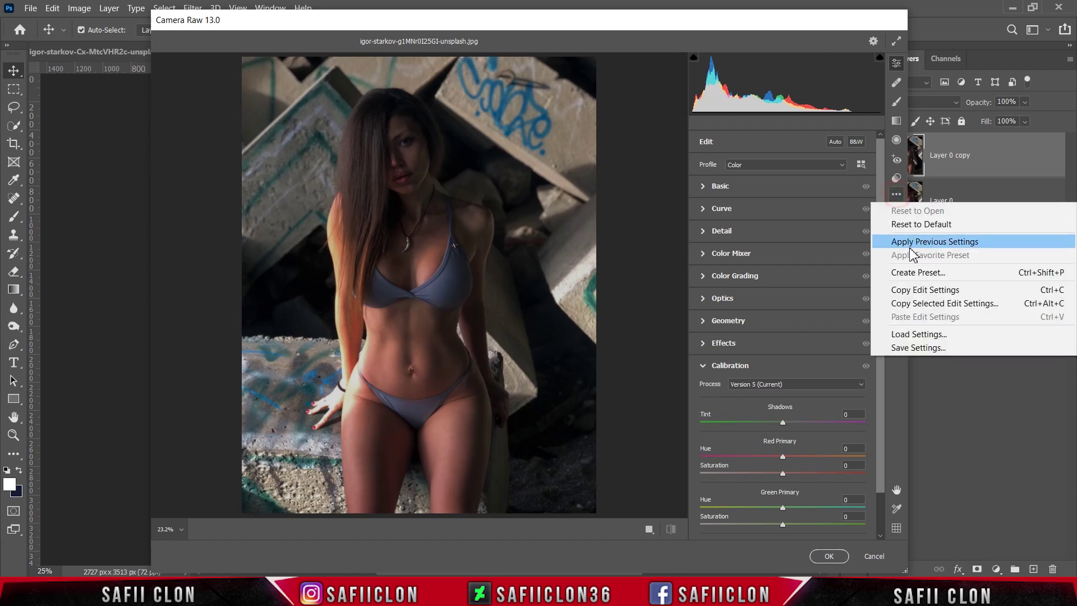
pyautogui.click(931, 334)
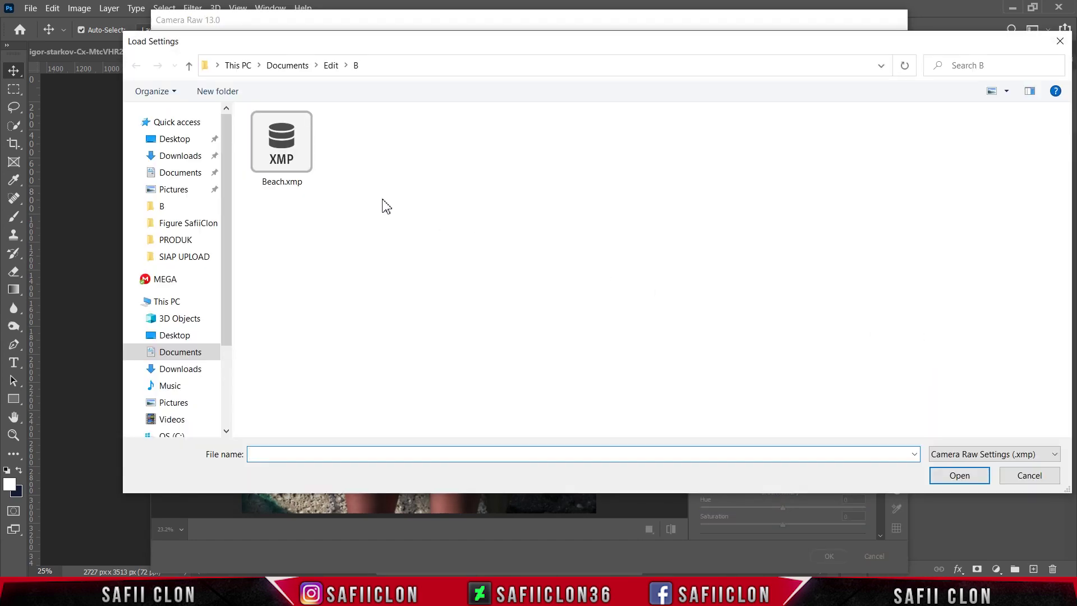
pyautogui.click(281, 144)
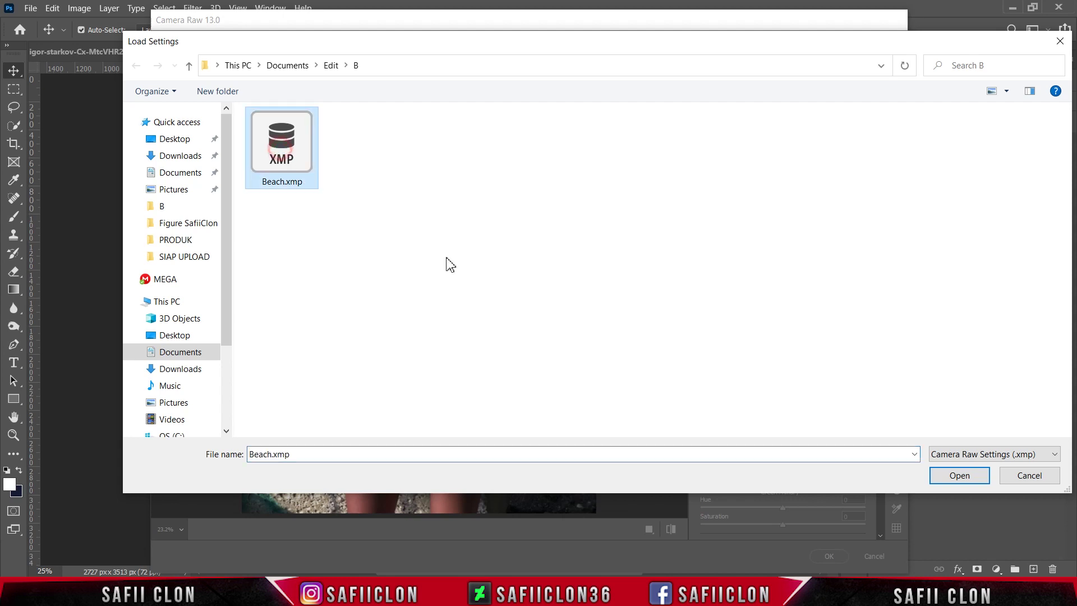
pyautogui.click(959, 475)
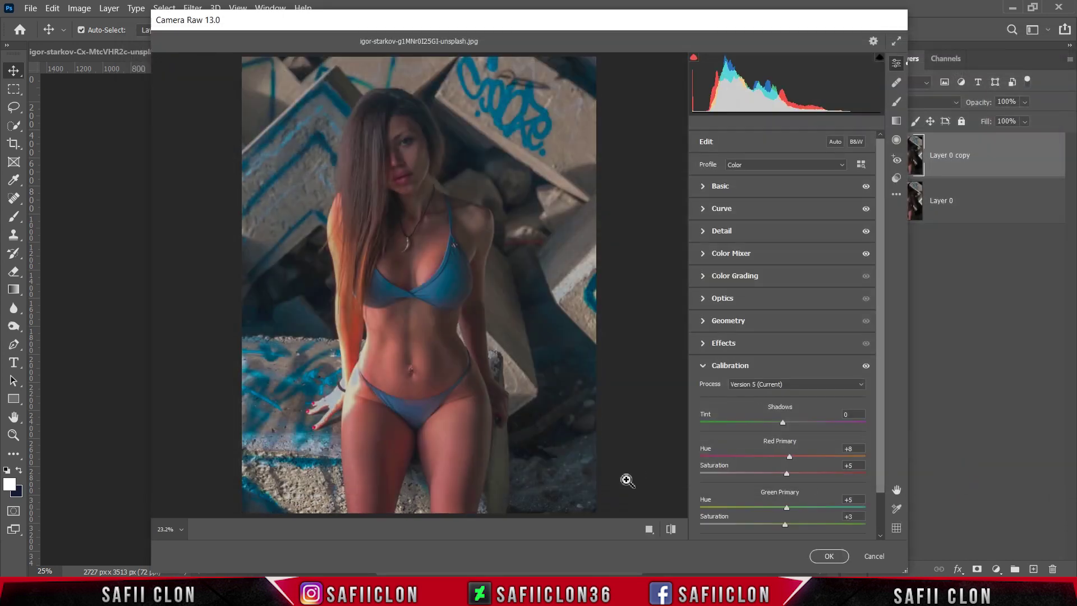
# Step: Cycle through the Before/After comparison views, then commit the cyan grade with OK
pyautogui.click(649, 528)
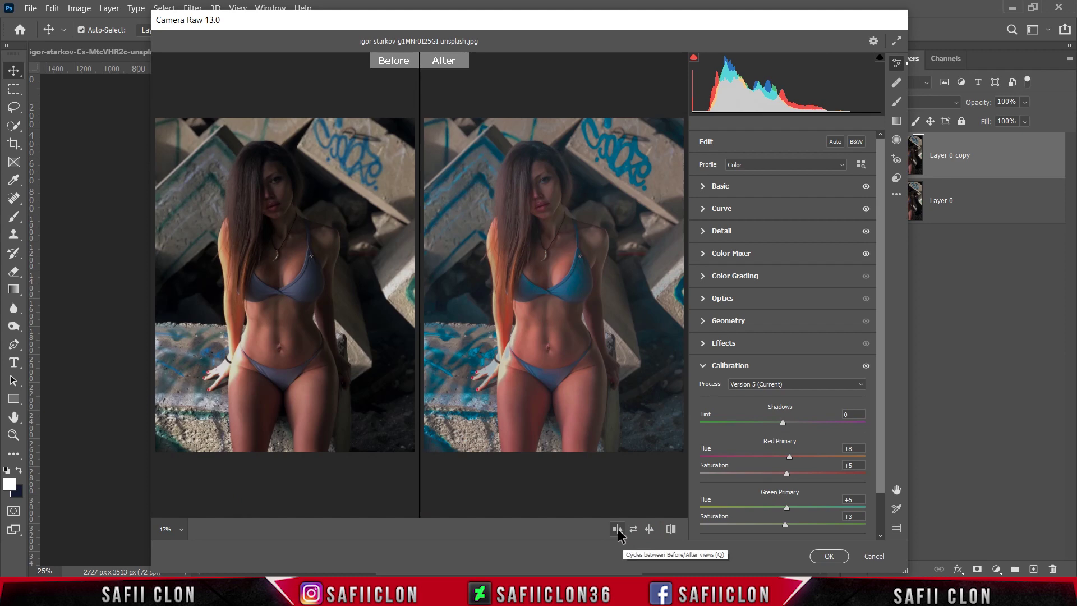
pyautogui.click(617, 529)
pyautogui.click(616, 528)
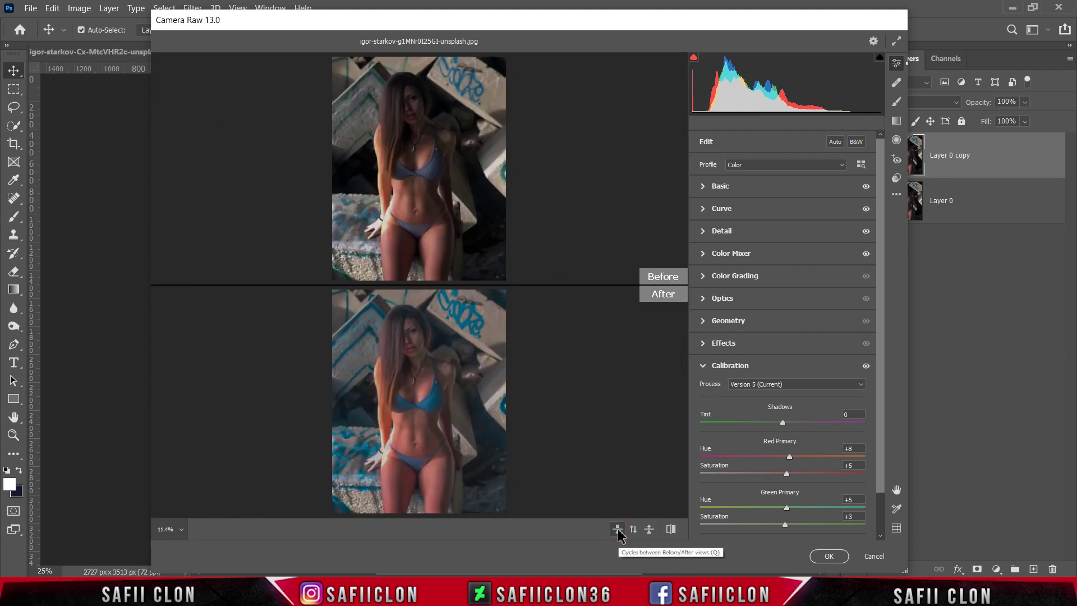
pyautogui.click(617, 528)
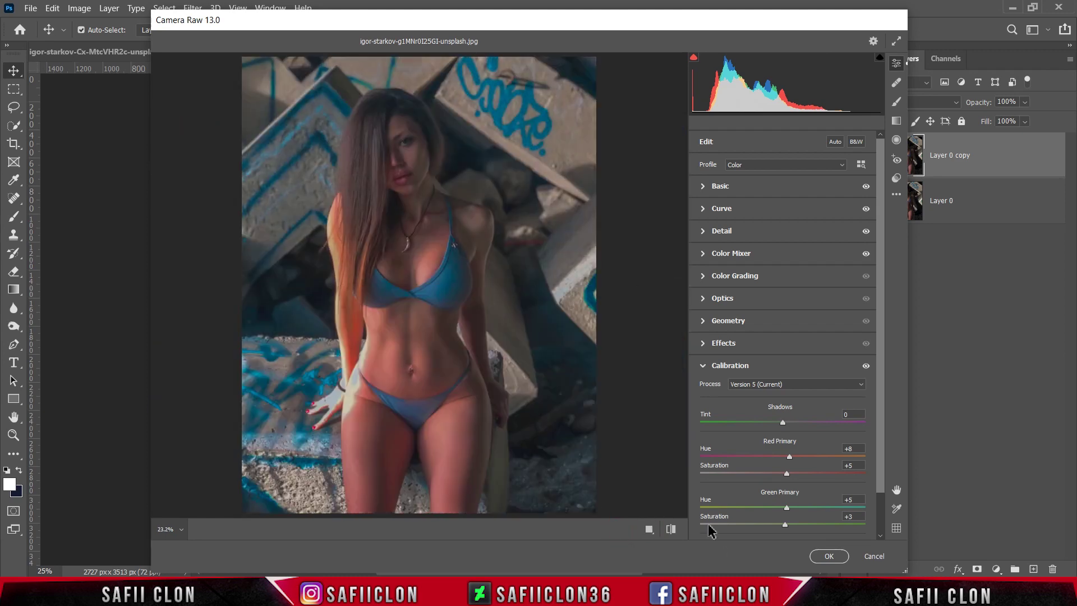
pyautogui.click(827, 556)
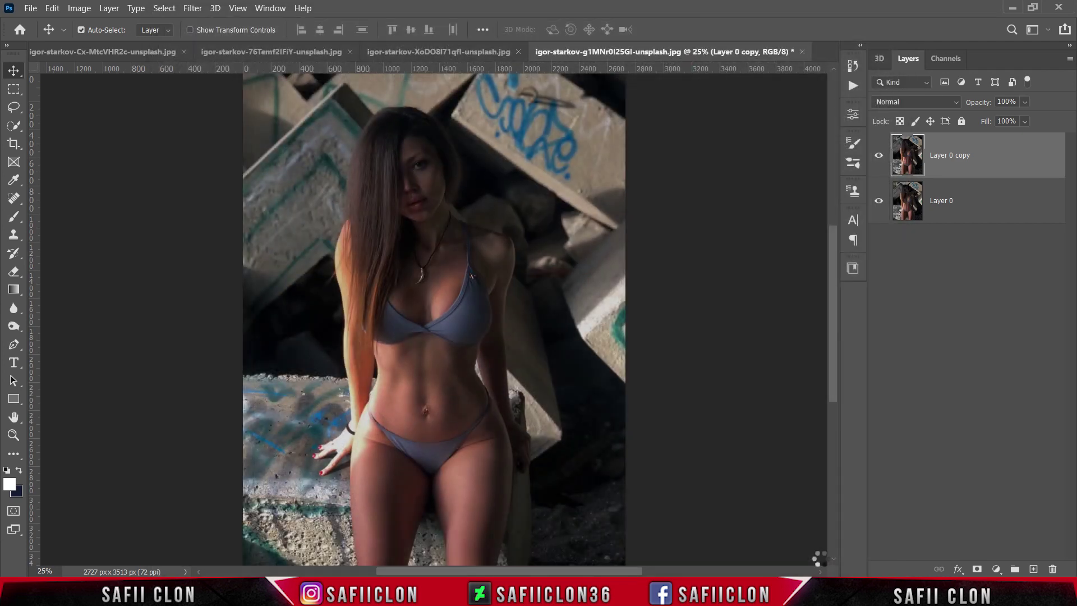
# Step: Toggle Layer 0 copy's visibility at several zoom levels to compare, leaving the cyan grade showing
pyautogui.click(883, 162)
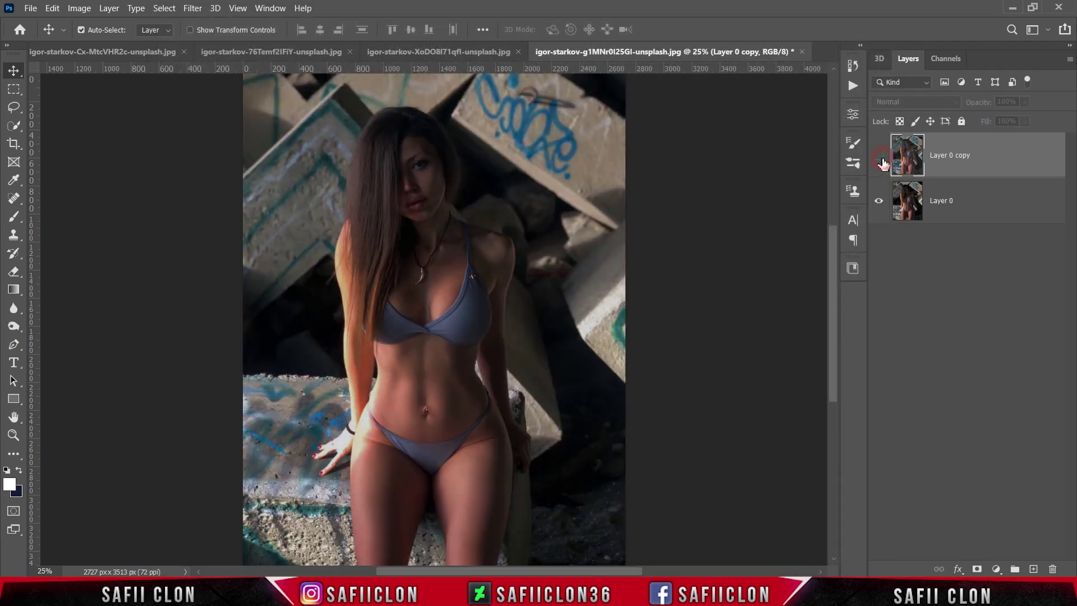
pyautogui.click(883, 162)
pyautogui.click(881, 160)
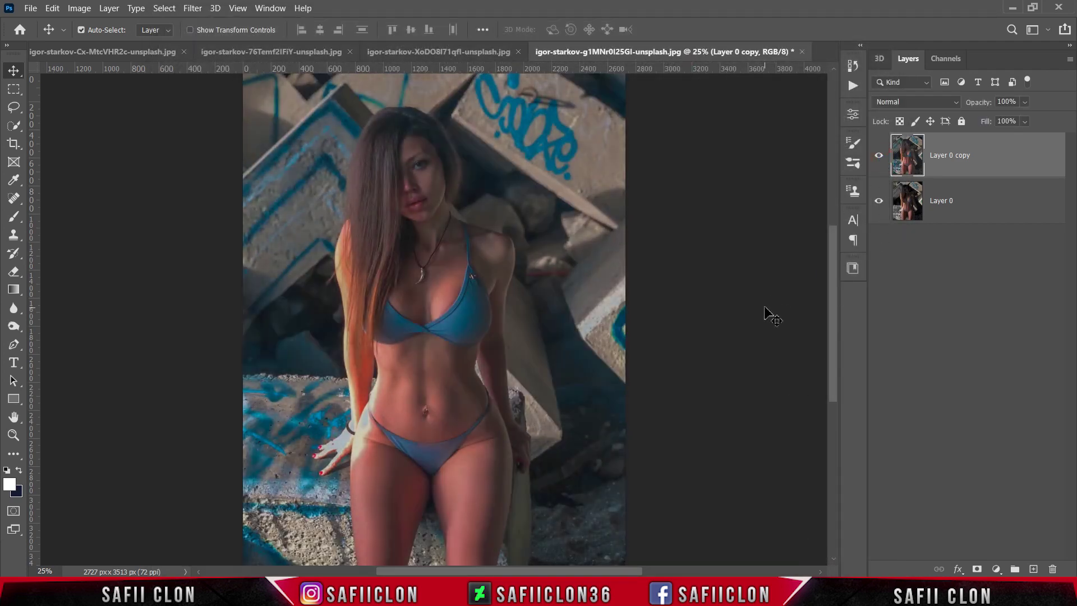
pyautogui.hotkey('ctrl', '+')
pyautogui.hotkey('ctrl', '+')
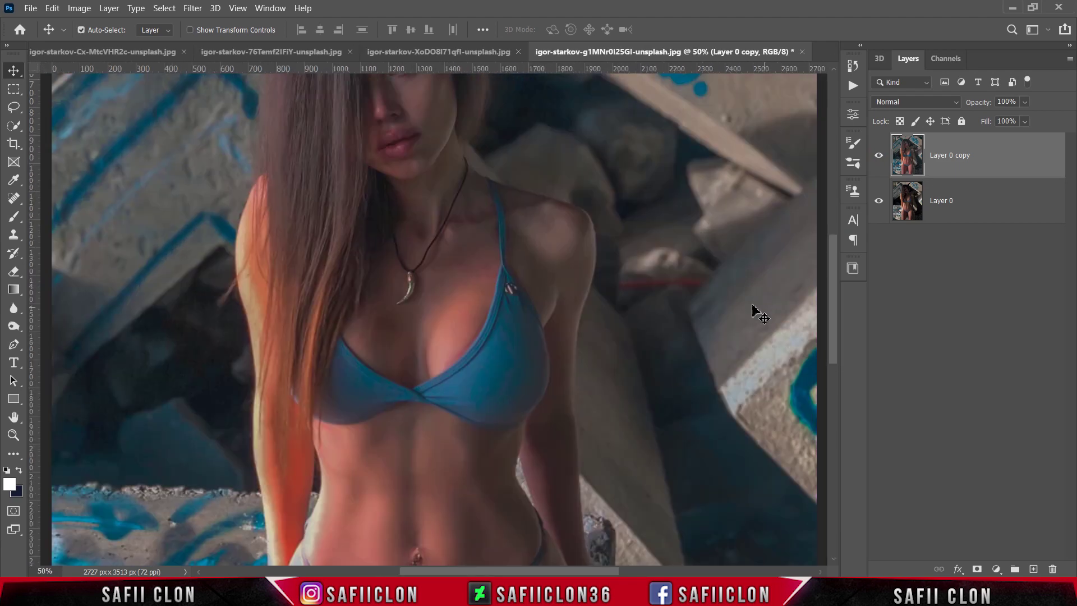
pyautogui.scroll(3, 830, 364)
pyautogui.scroll(1, 830, 311)
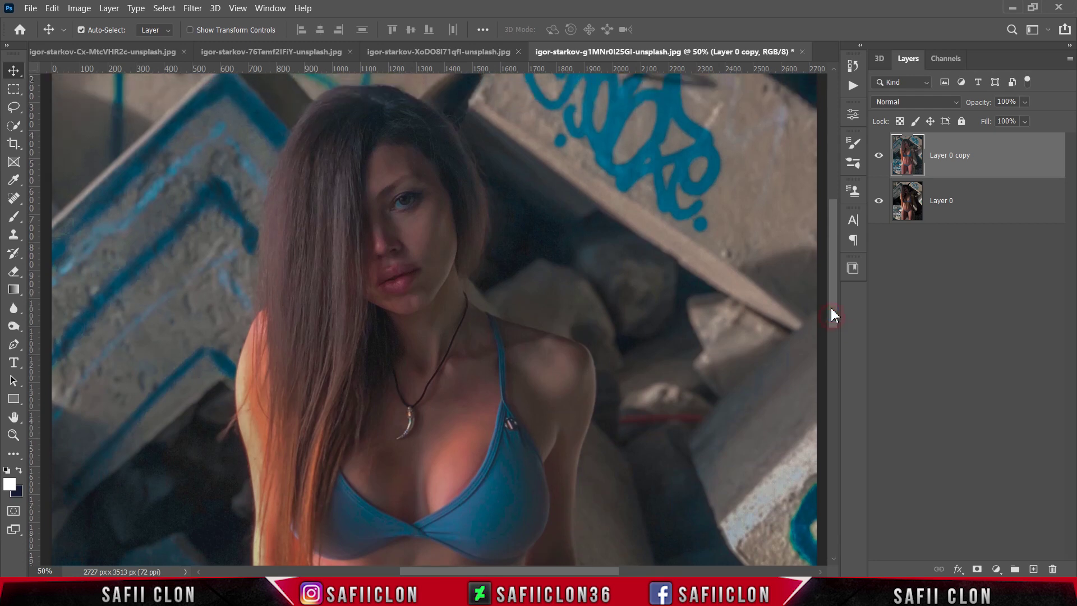
pyautogui.scroll(1, 829, 303)
pyautogui.scroll(1, 827, 292)
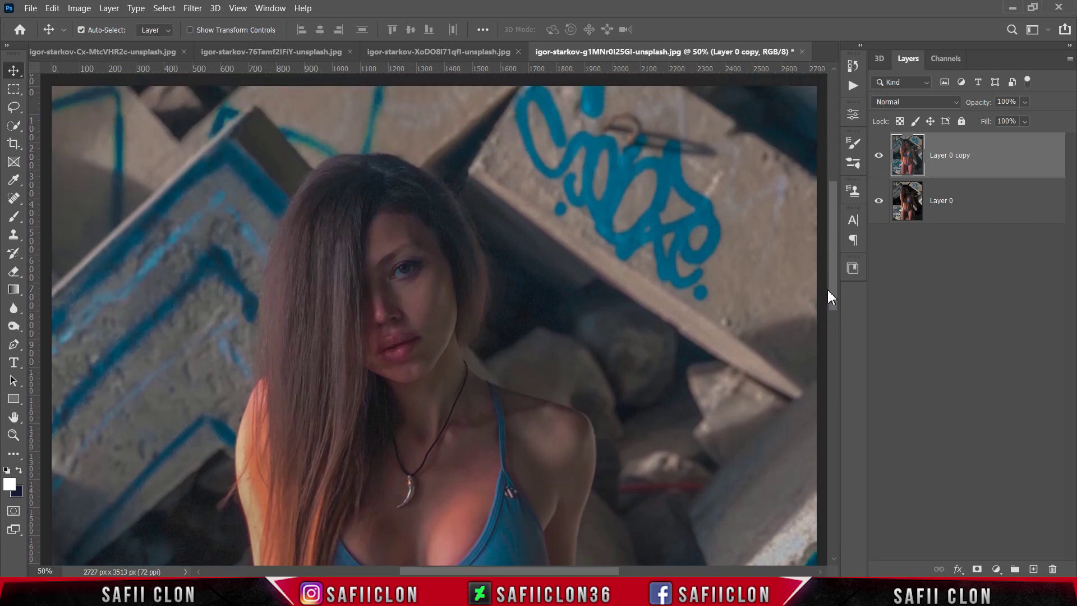
pyautogui.click(880, 160)
pyautogui.click(879, 160)
pyautogui.hotkey('ctrl', '-')
pyautogui.hotkey('ctrl', '-')
pyautogui.hotkey('ctrl', '-')
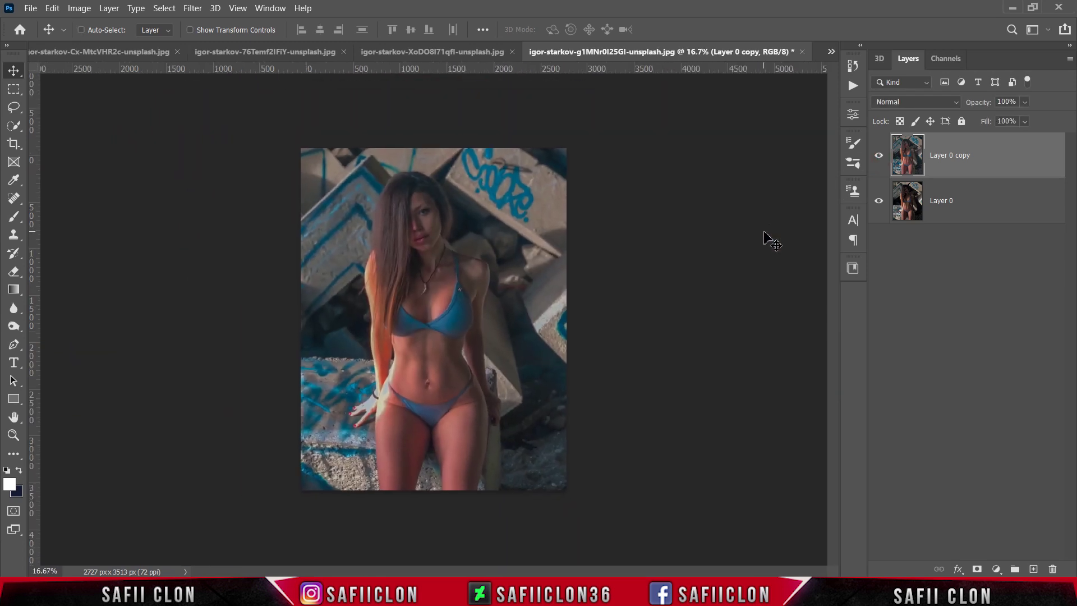
pyautogui.hotkey('ctrl', '+')
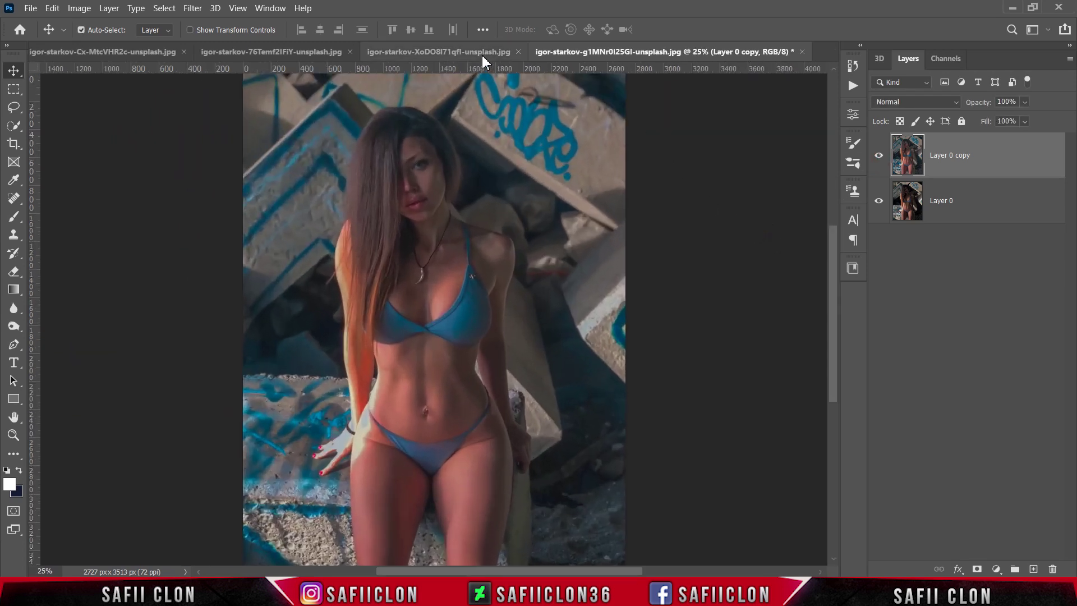
# Step: On the sunset photo, toggle the edit off and on and zoom to compare with the original
pyautogui.click(479, 53)
pyautogui.click(878, 154)
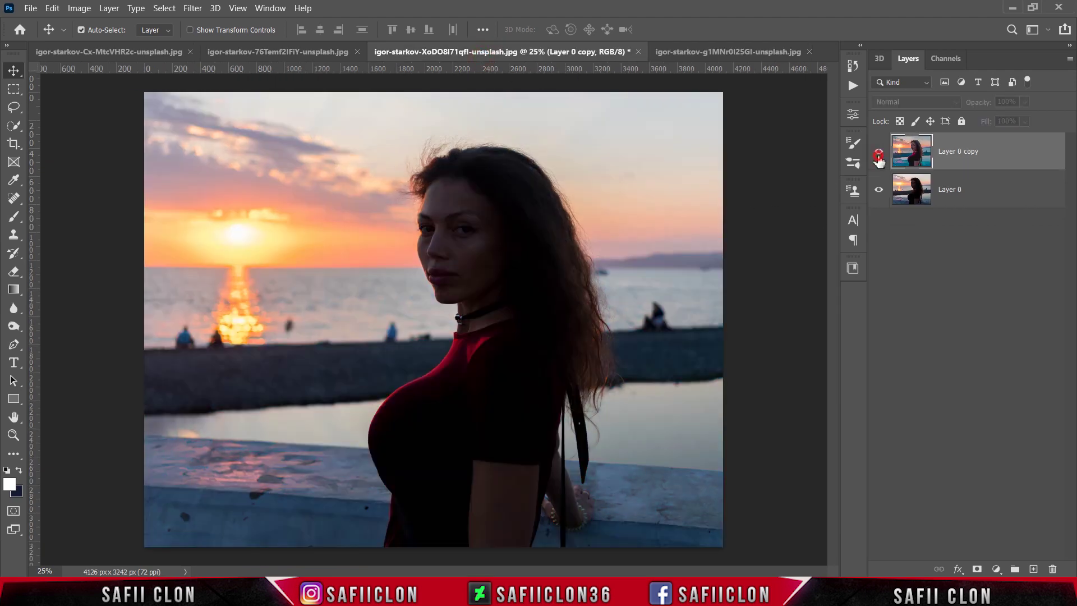
pyautogui.click(878, 154)
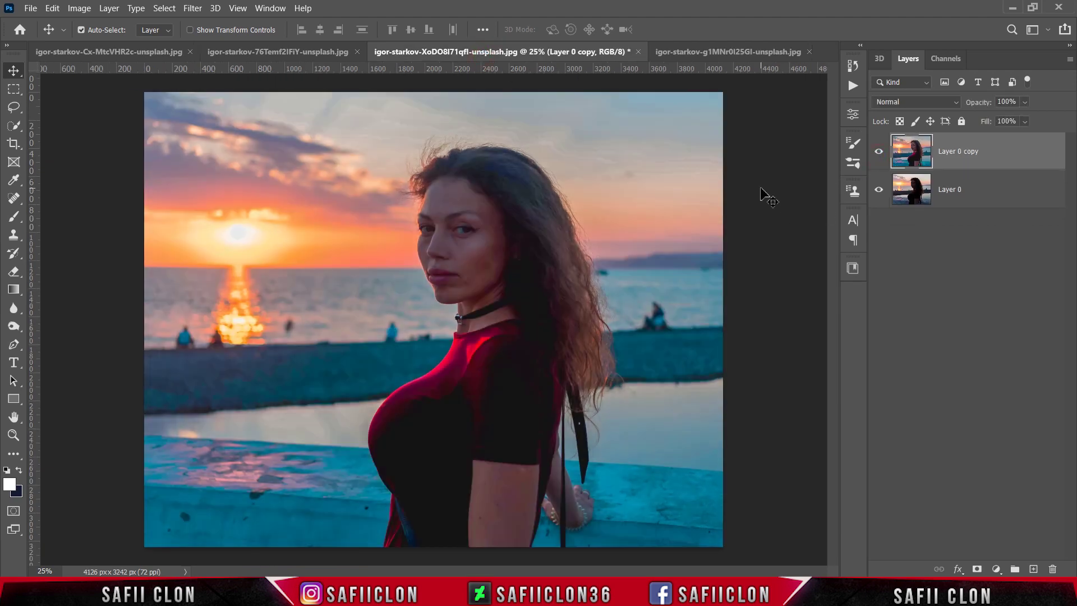
pyautogui.hotkey('ctrl', '+')
pyautogui.hotkey('ctrl', '-')
pyautogui.hotkey('ctrl', '+')
pyautogui.hotkey('ctrl', '-')
# Step: On the football photo, toggle the edit and zoom to compare with the original
pyautogui.click(304, 52)
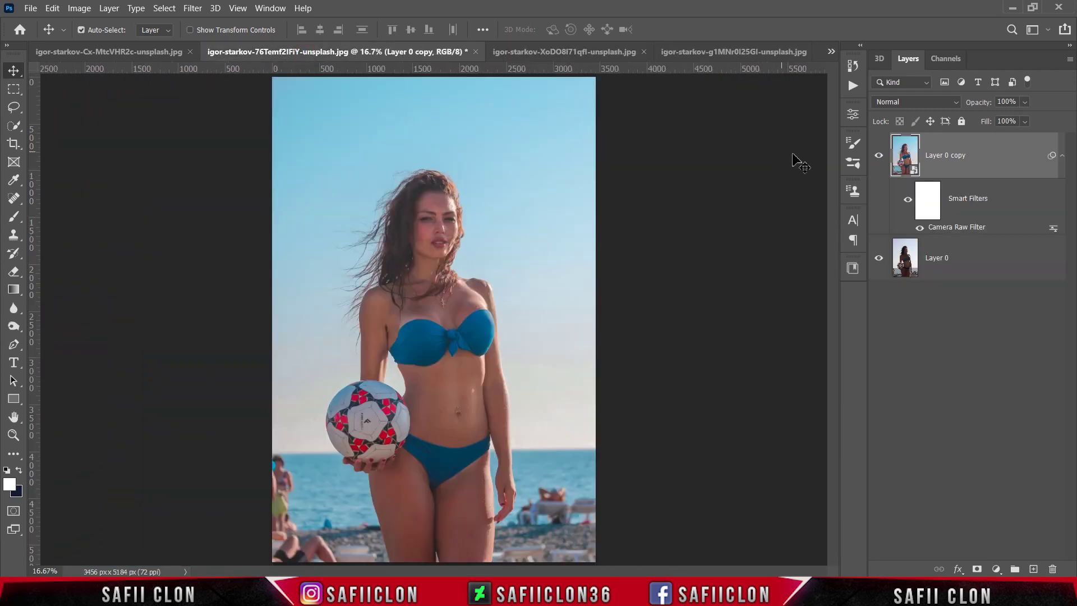
pyautogui.click(878, 164)
pyautogui.click(878, 164)
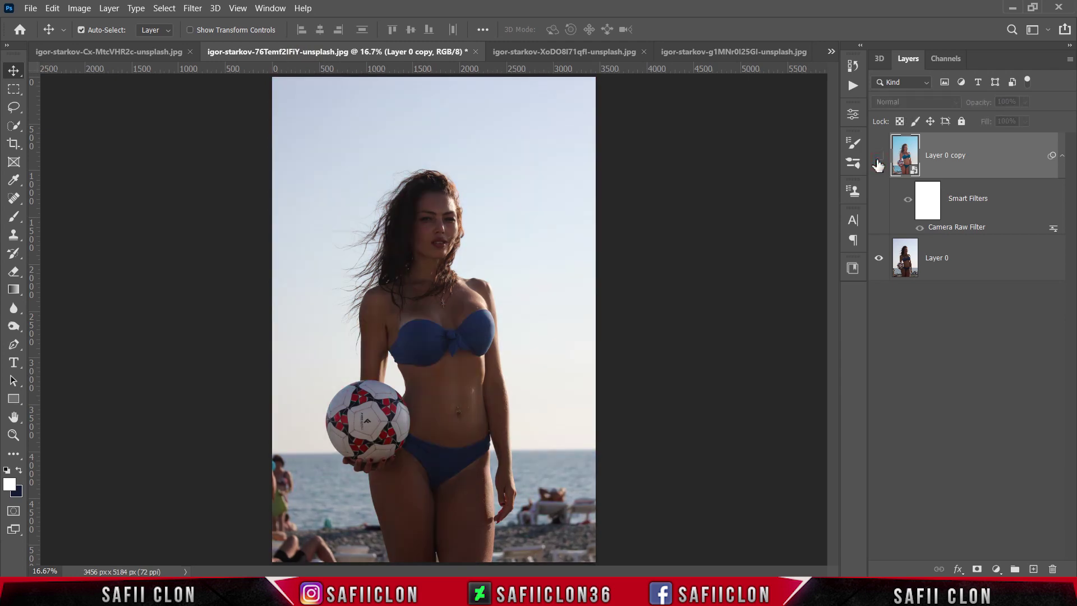
pyautogui.hotkey('ctrl', '+')
pyautogui.hotkey('ctrl', '+')
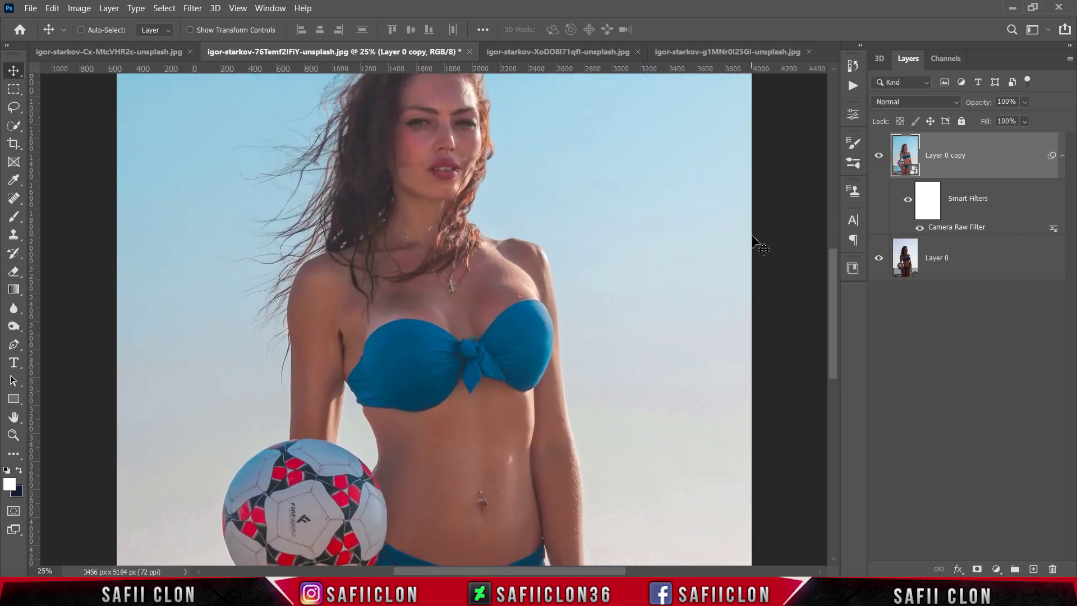
pyautogui.hotkey('ctrl', '-')
pyautogui.hotkey('ctrl', '-')
pyautogui.hotkey('ctrl', '-')
pyautogui.hotkey('ctrl', '+')
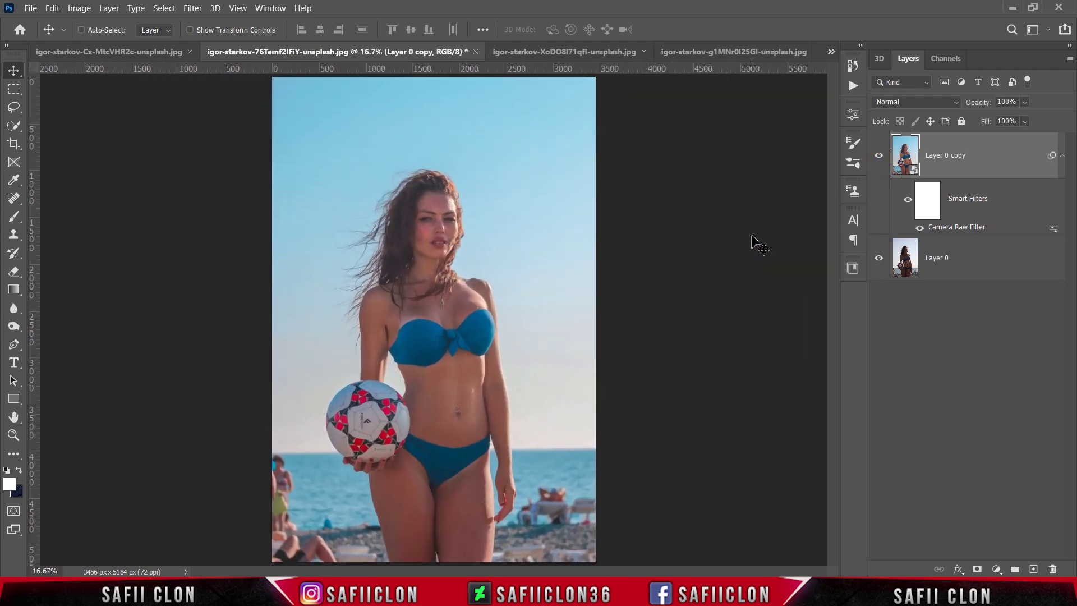
# Step: On the mountain-balcony photo, toggle the EDIT layer to compare, leaving it showing
pyautogui.click(141, 53)
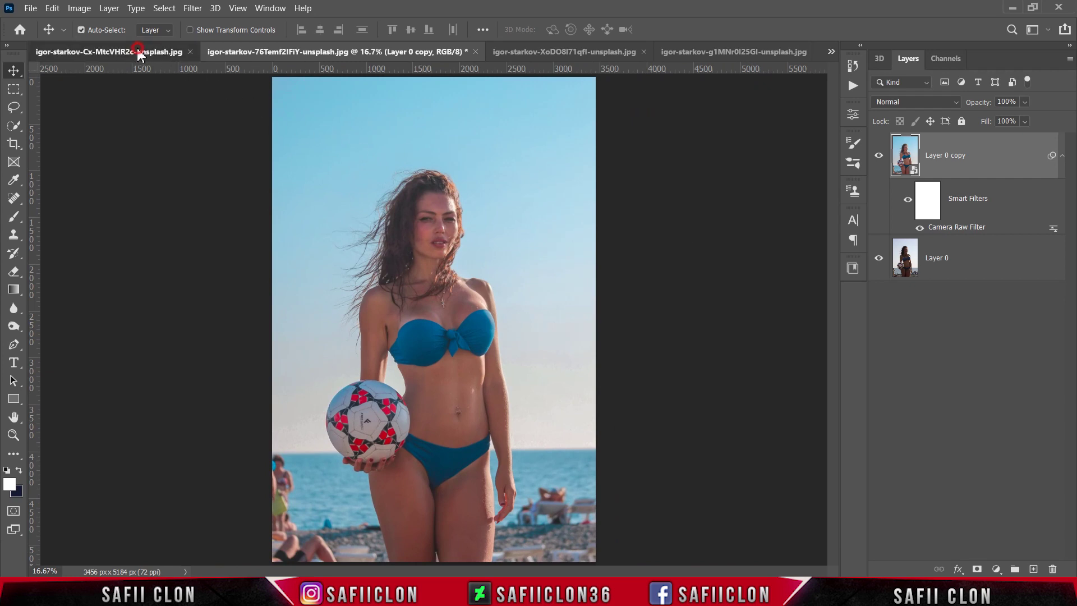
pyautogui.click(878, 158)
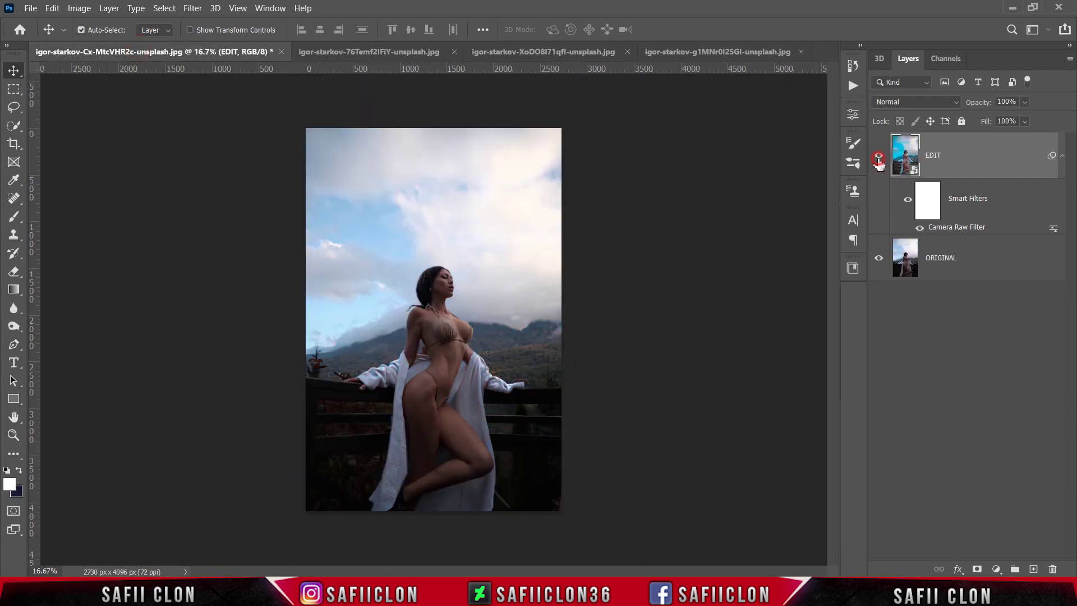
pyautogui.click(878, 162)
pyautogui.click(878, 160)
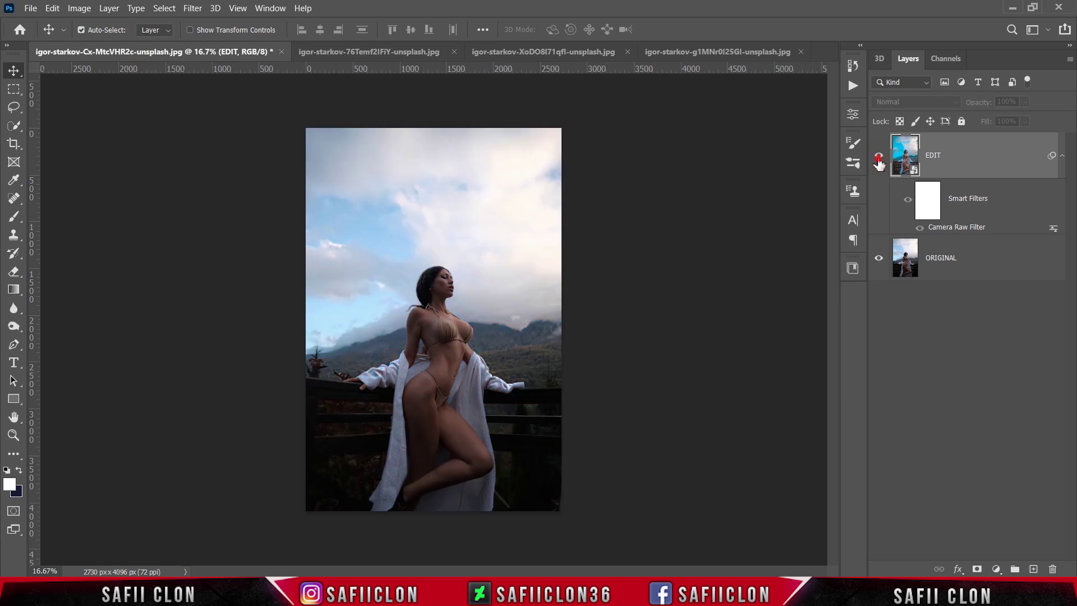
pyautogui.hotkey('ctrl', '+')
pyautogui.hotkey('ctrl', '+')
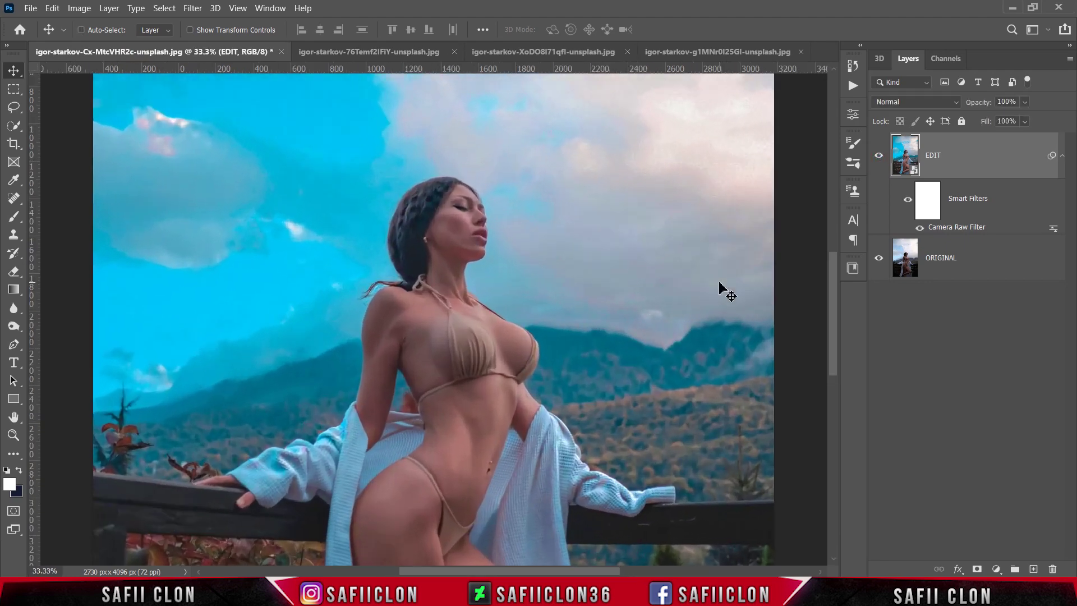
pyautogui.hotkey('ctrl', '-')
pyautogui.hotkey('ctrl', '-')
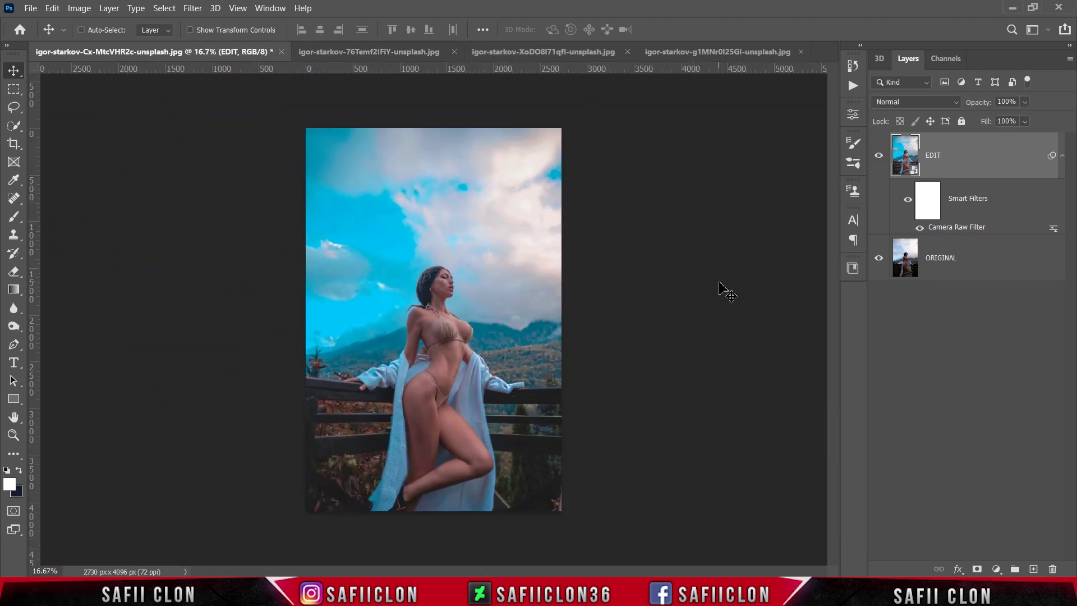